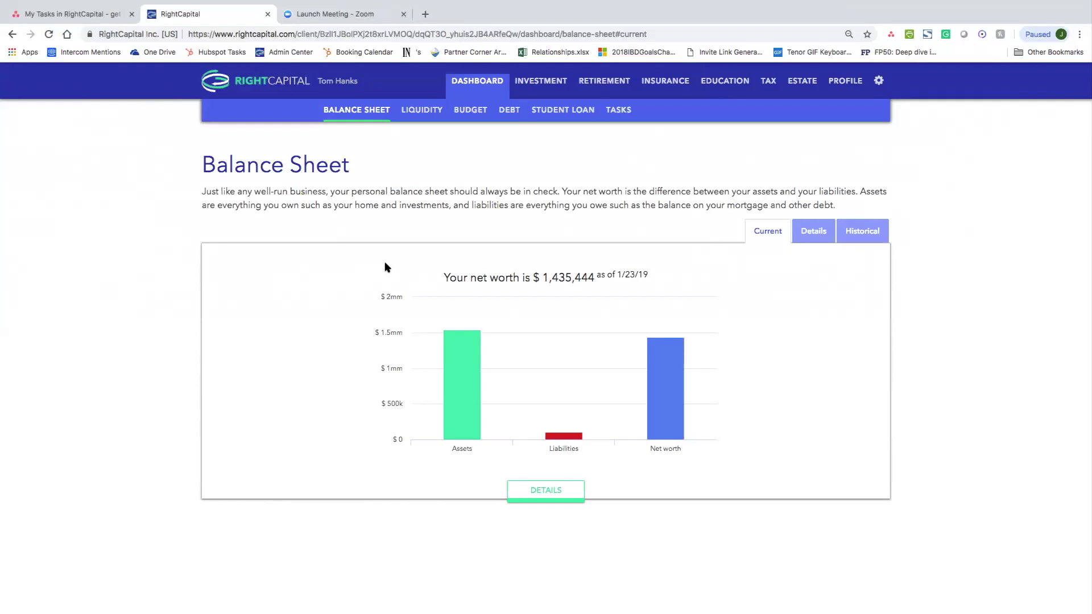
From the $1,435,444 net-worth Balance Sheet, go to the Retirement planning section.
{"action": "left_click", "coordinate": [608, 82]}
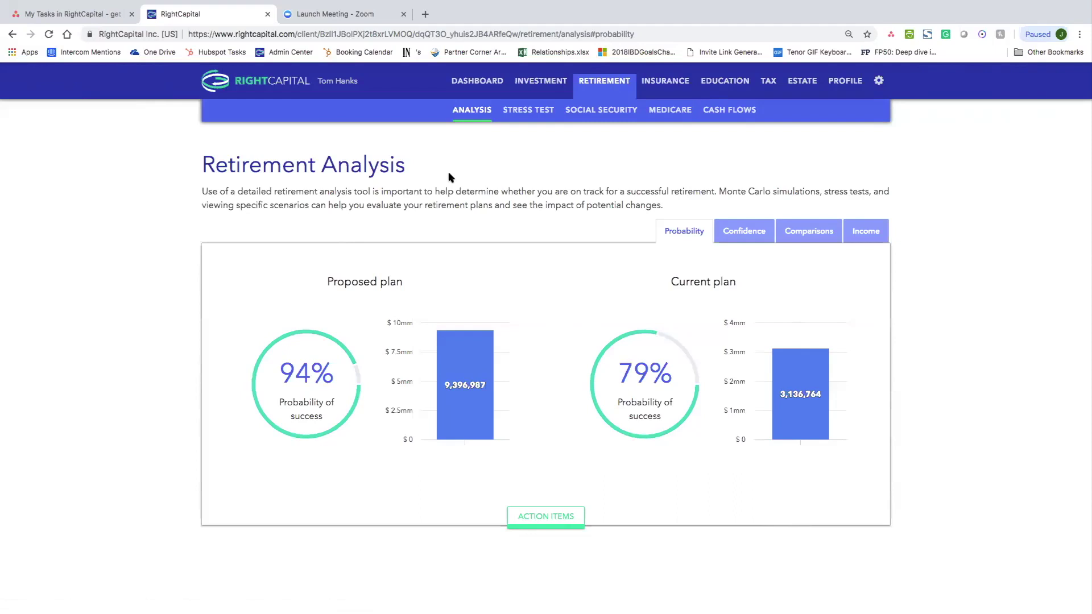
Tour the Dashboard's Budget, Debt and Student Loan pages, then return to Retirement Analysis.
{"action": "left_click", "coordinate": [482, 84]}
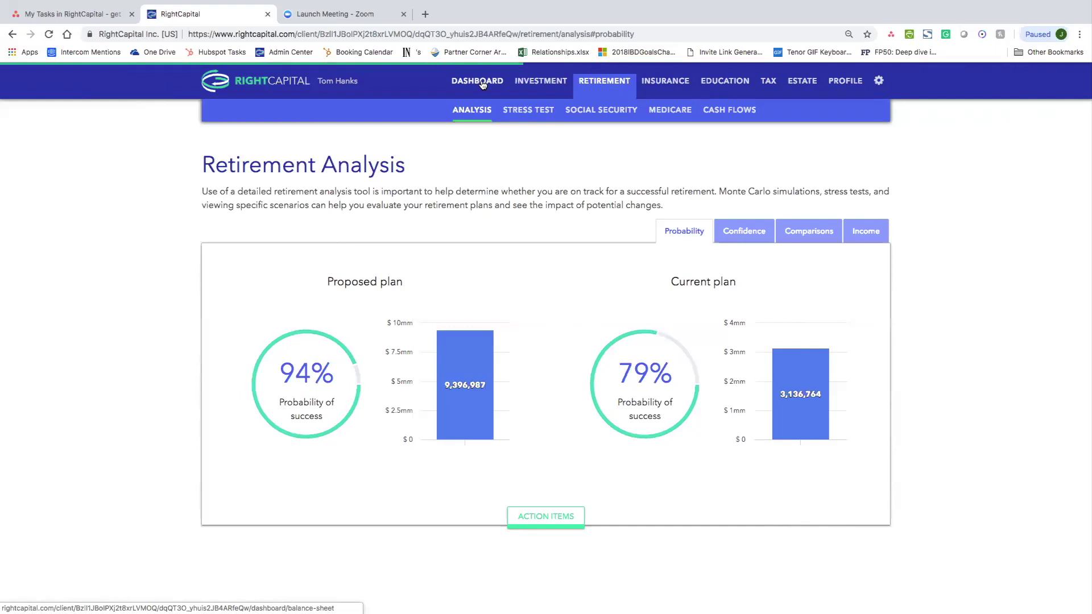
{"action": "left_click", "coordinate": [471, 110]}
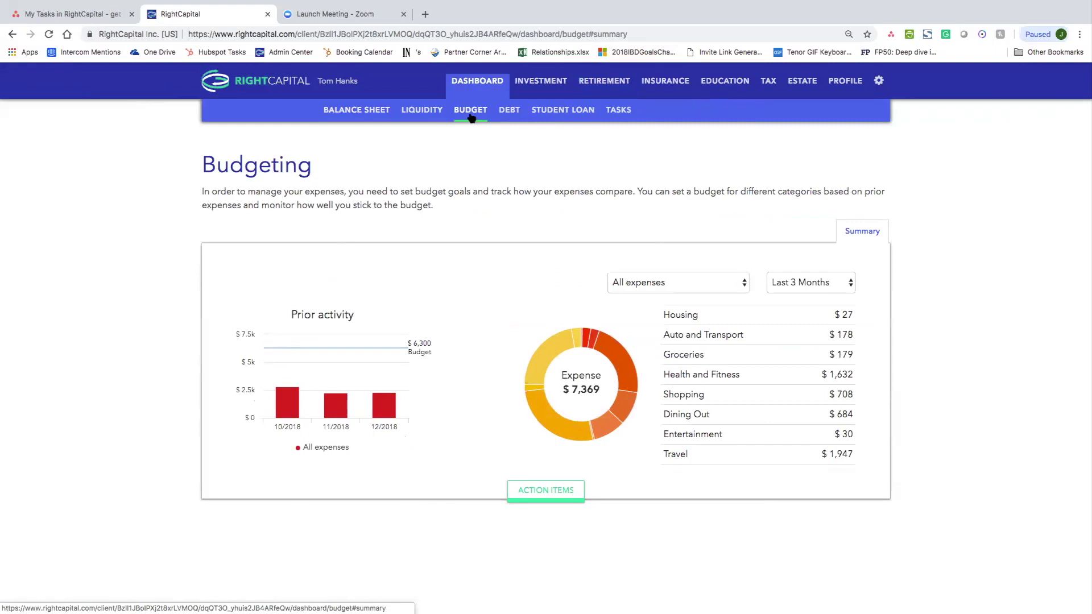
{"action": "left_click", "coordinate": [510, 115]}
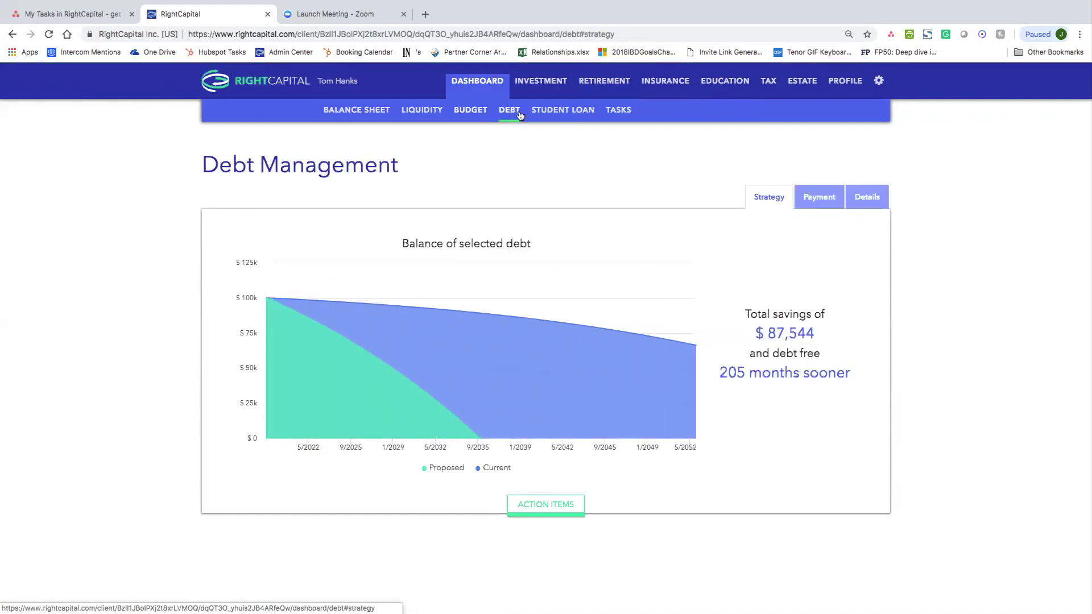
{"action": "left_click", "coordinate": [550, 114]}
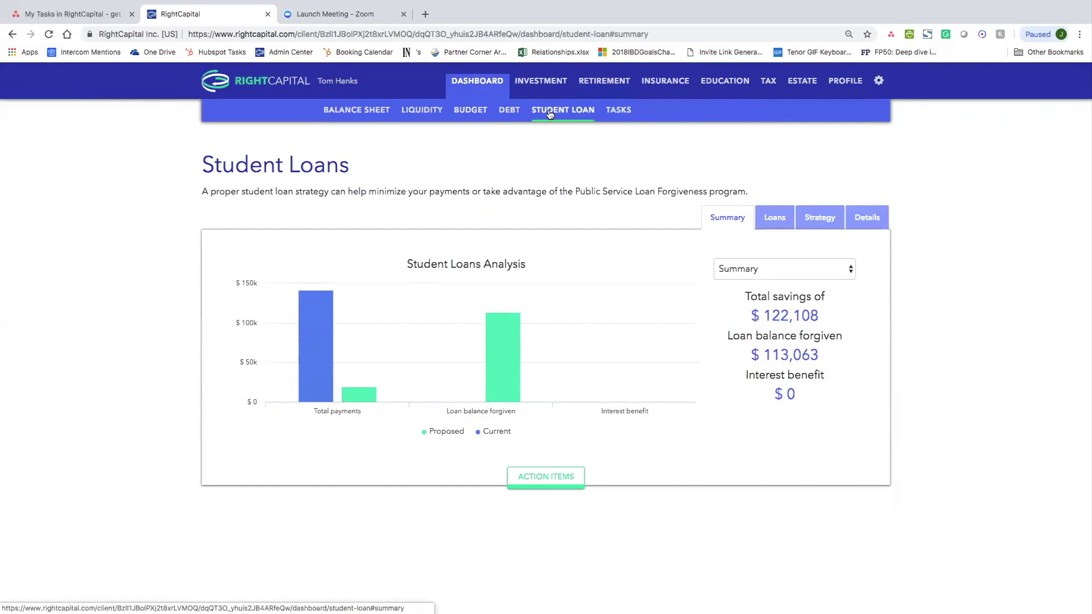
{"action": "left_click", "coordinate": [611, 82]}
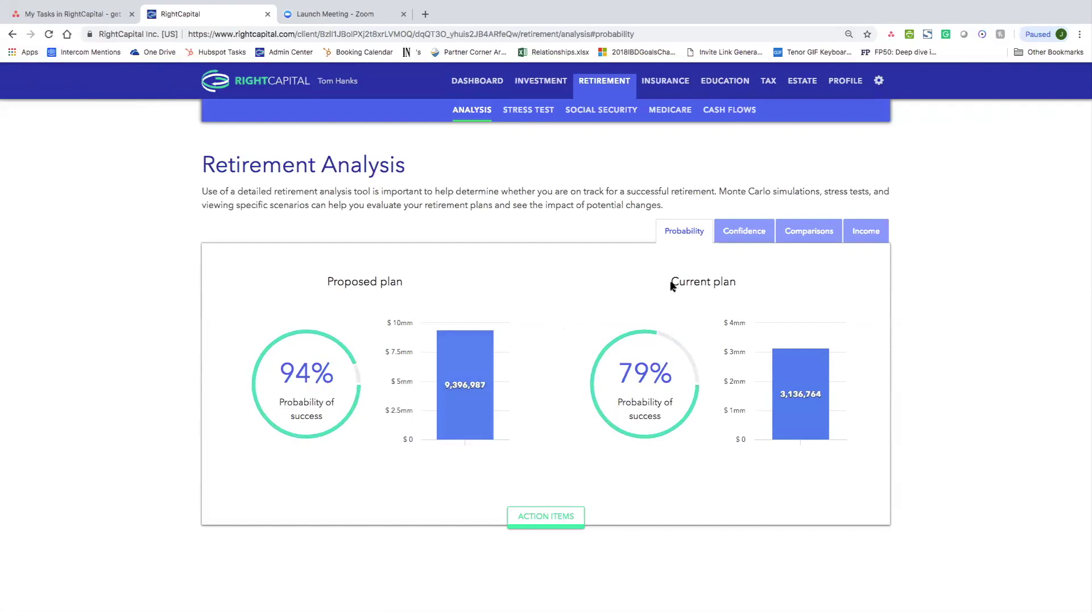
Reveal the Action Items goals and strategies below the 94% versus 79% success charts.
{"action": "left_click_drag", "start_coordinate": [675, 281], "coordinate": [743, 290]}
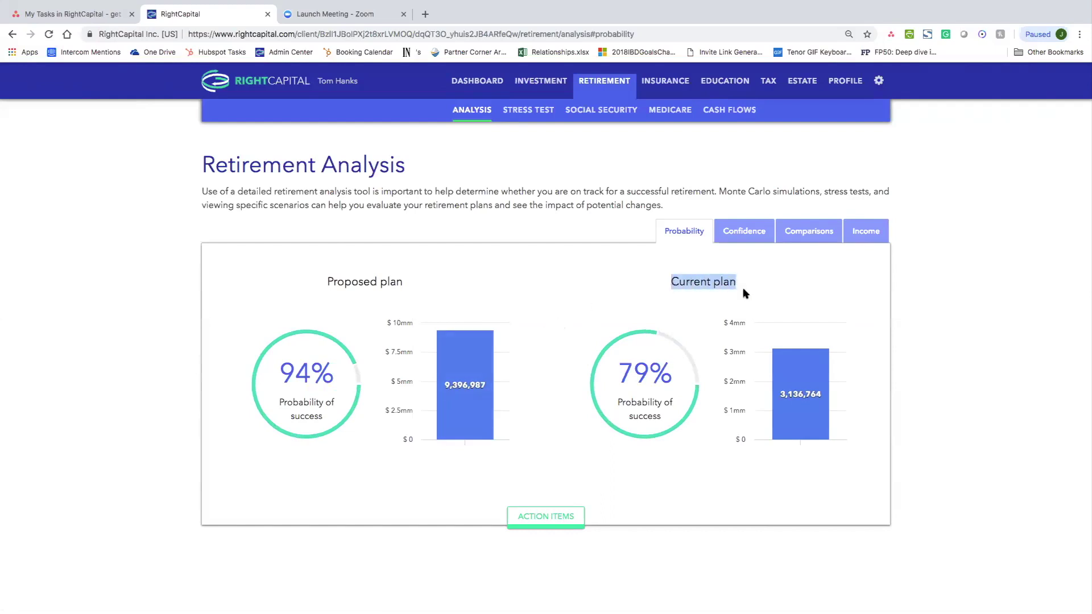
{"action": "left_click", "coordinate": [745, 293]}
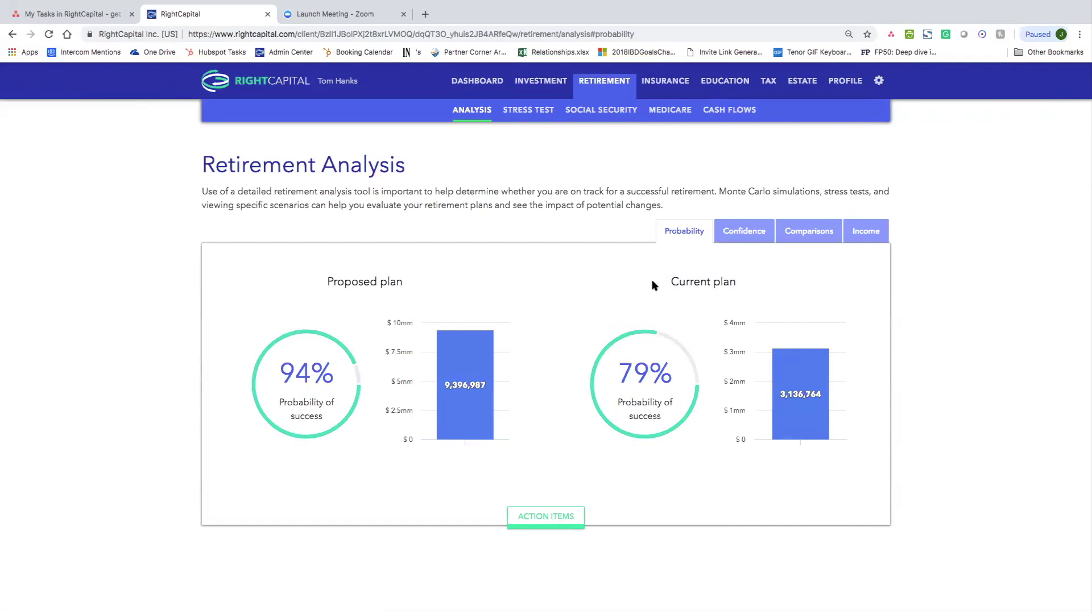
{"action": "left_click_drag", "start_coordinate": [669, 279], "coordinate": [742, 280]}
{"action": "left_click", "coordinate": [715, 354]}
{"action": "scroll", "coordinate": [690, 415], "scroll_direction": "down", "scroll_amount": 1}
{"action": "left_click", "coordinate": [536, 522]}
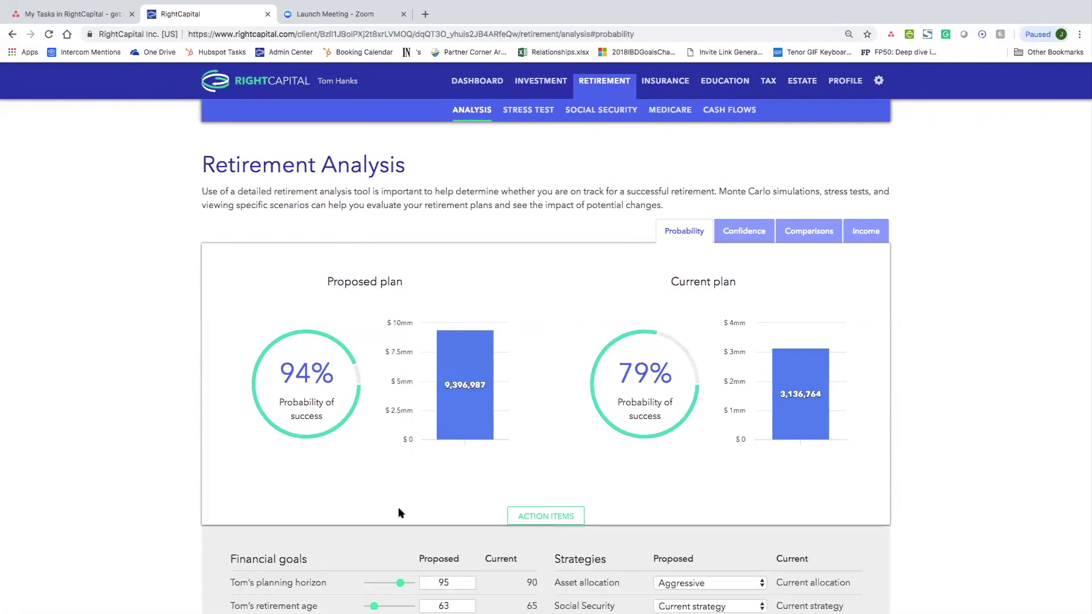
Try Tom's retirement age at 64 then 63 with a Balanced allocation, and recalculate.
{"action": "scroll", "coordinate": [397, 509], "scroll_direction": "down", "scroll_amount": 3}
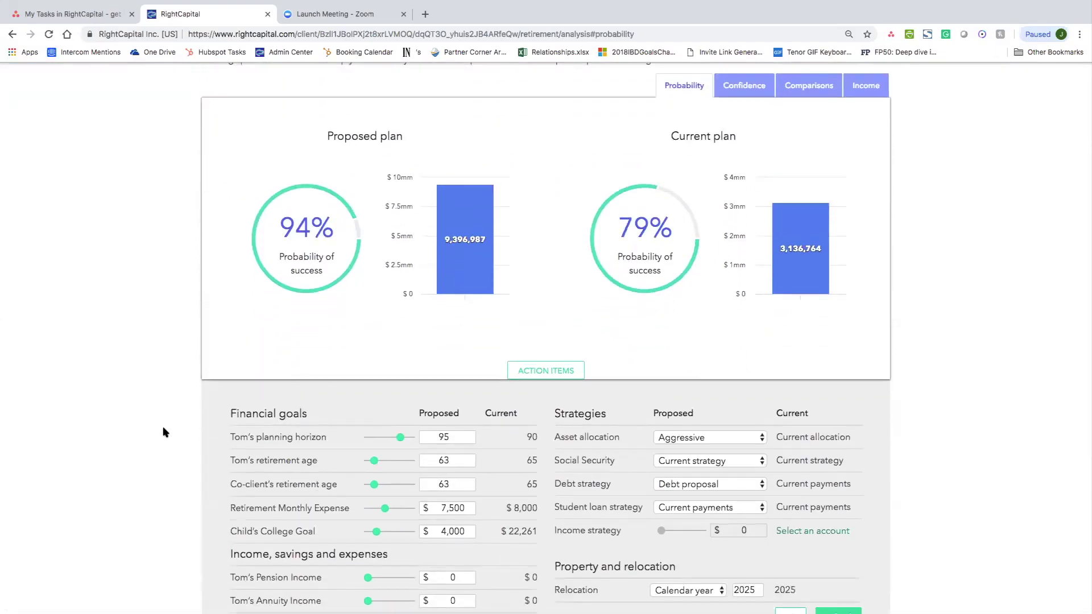
{"action": "scroll", "coordinate": [164, 433], "scroll_direction": "down", "scroll_amount": 2}
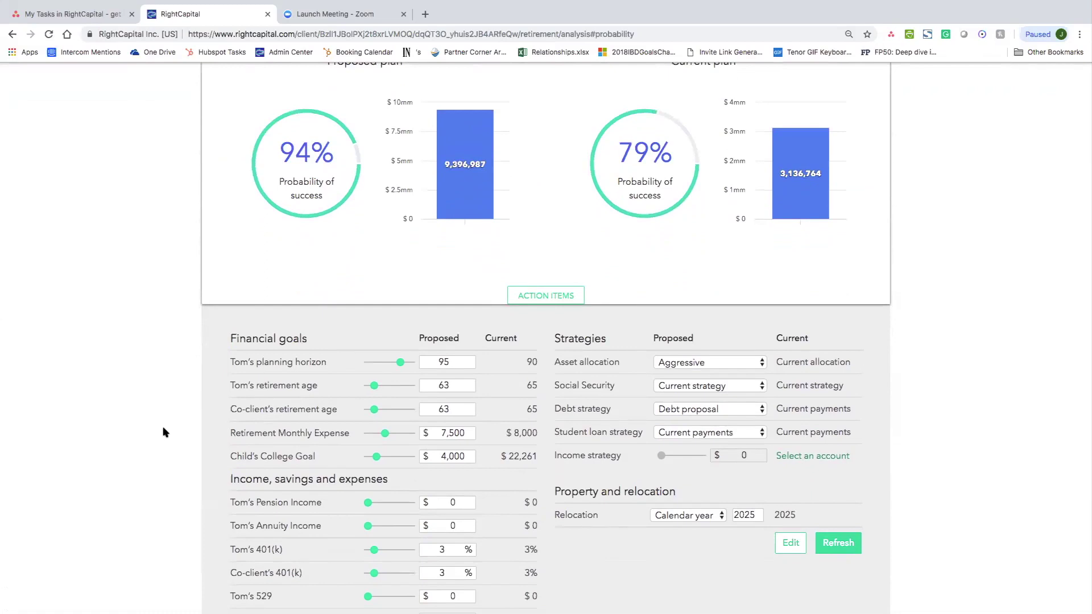
{"action": "scroll", "coordinate": [164, 432], "scroll_direction": "up", "scroll_amount": 3}
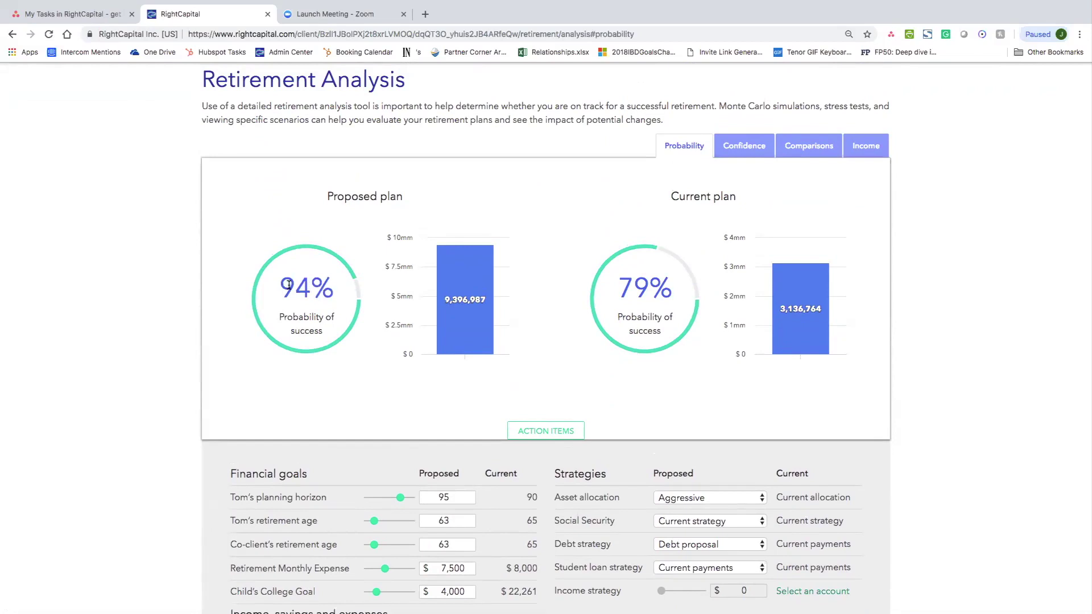
{"action": "scroll", "coordinate": [165, 382], "scroll_direction": "down", "scroll_amount": 2}
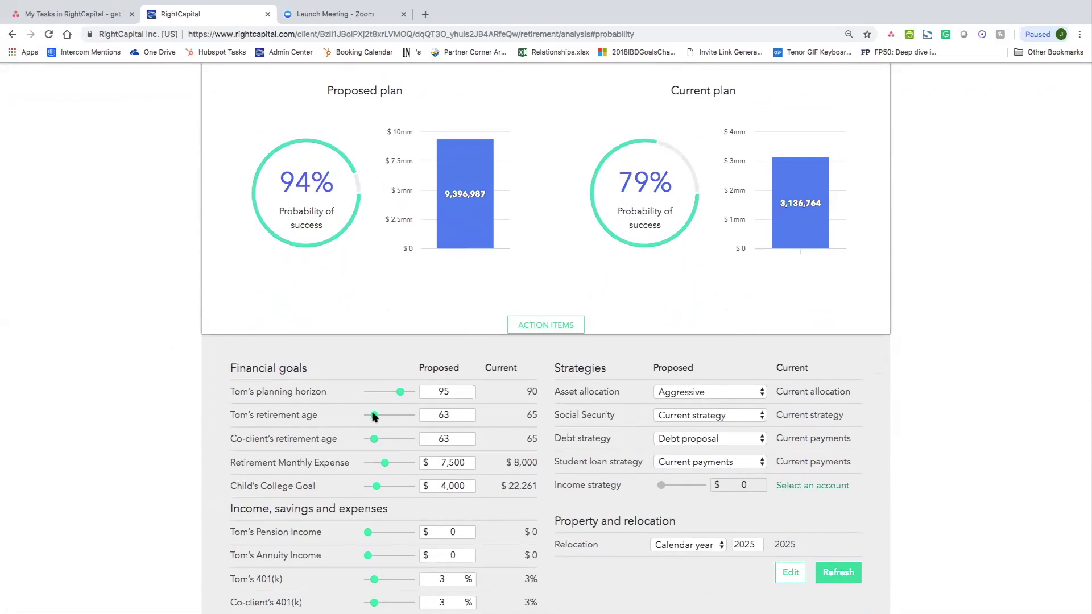
{"action": "left_click_drag", "start_coordinate": [374, 417], "coordinate": [377, 417]}
{"action": "left_click", "coordinate": [684, 398]}
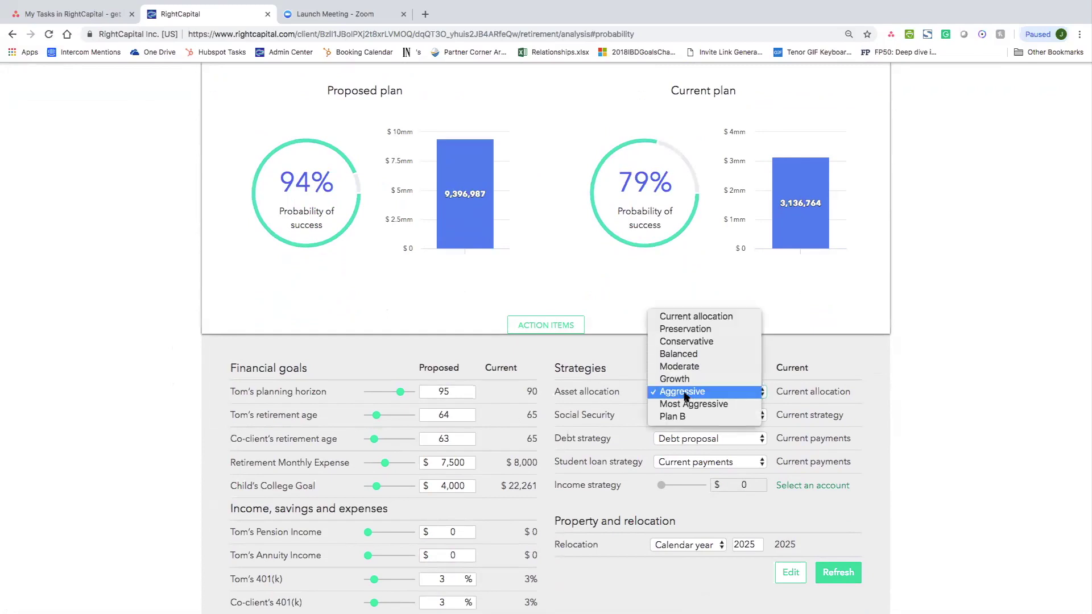
{"action": "left_click", "coordinate": [690, 355]}
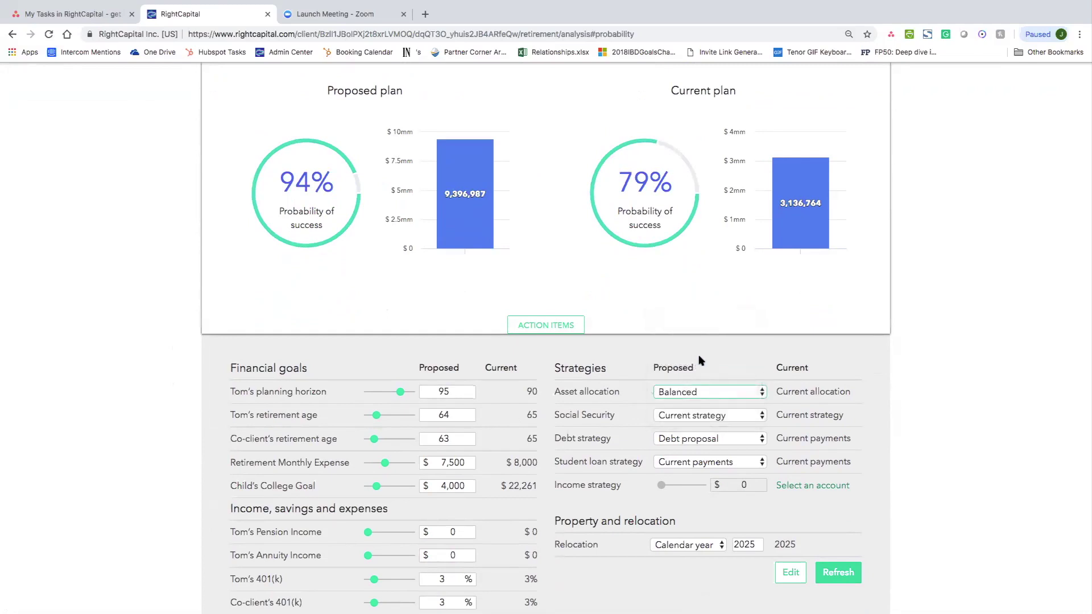
{"action": "left_click_drag", "start_coordinate": [376, 416], "coordinate": [375, 439]}
{"action": "left_click_drag", "start_coordinate": [372, 415], "coordinate": [375, 415]}
{"action": "left_click", "coordinate": [849, 583]}
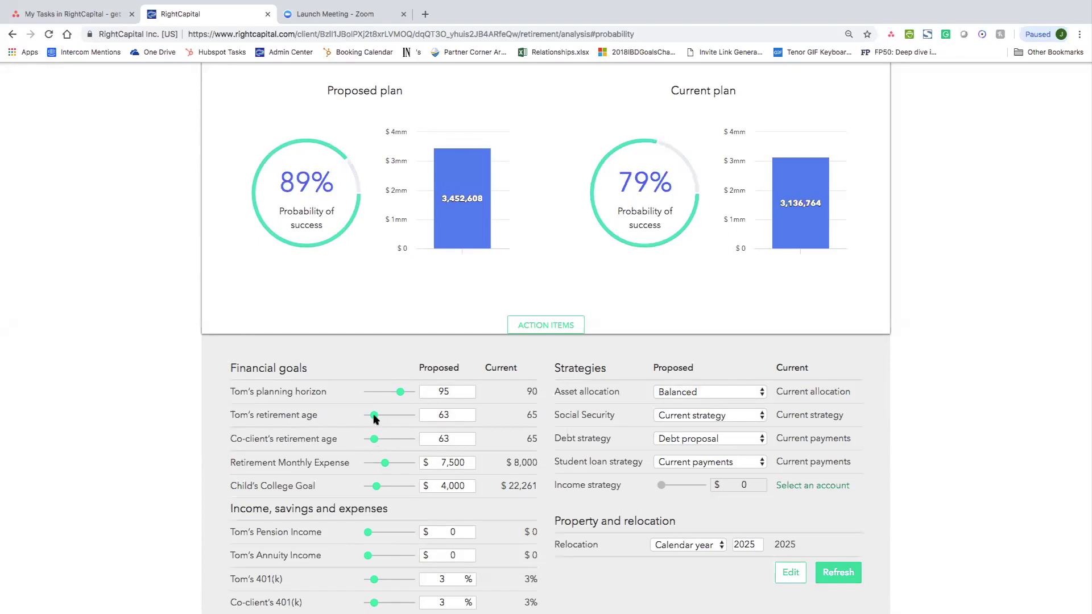
Set Tom's retirement age to 62 with a Growth allocation and recalculate to 88% success.
{"action": "left_click_drag", "start_coordinate": [372, 416], "coordinate": [371, 436]}
{"action": "left_click", "coordinate": [832, 573]}
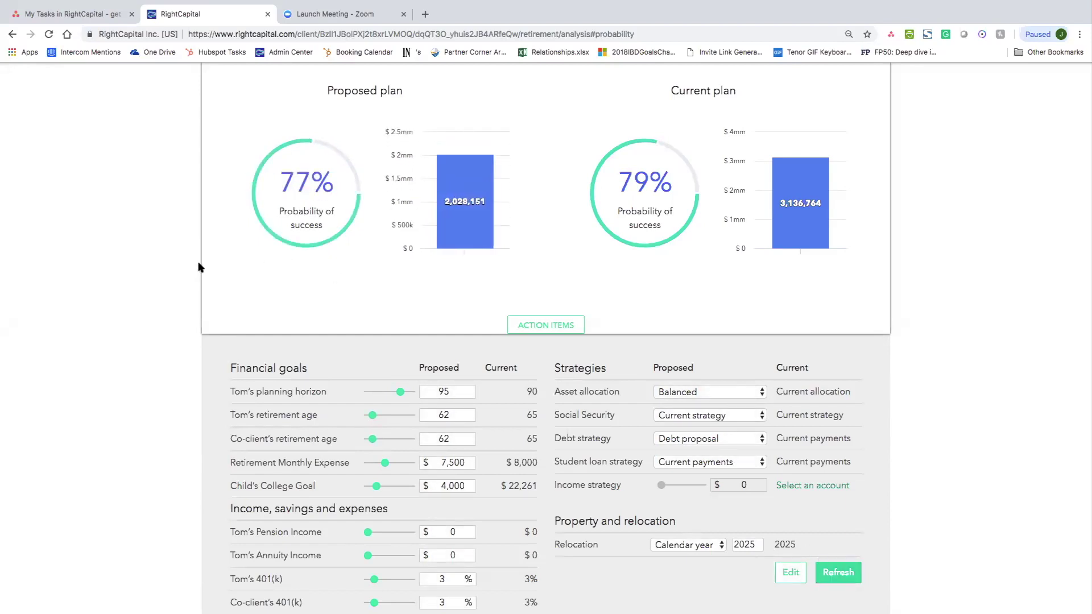
{"action": "left_click", "coordinate": [735, 393]}
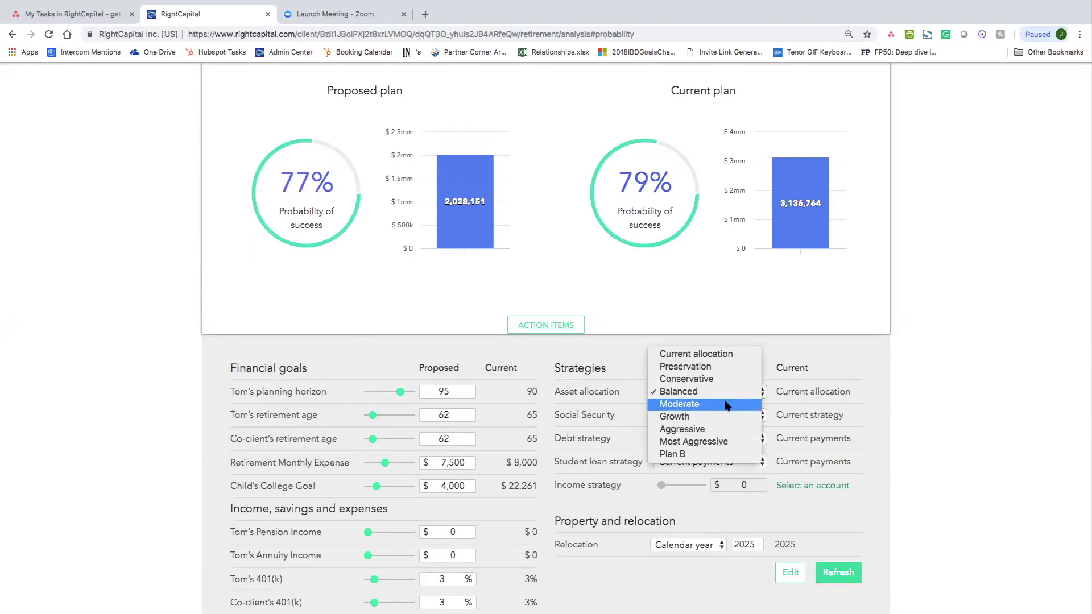
{"action": "left_click", "coordinate": [704, 417]}
{"action": "left_click", "coordinate": [836, 573]}
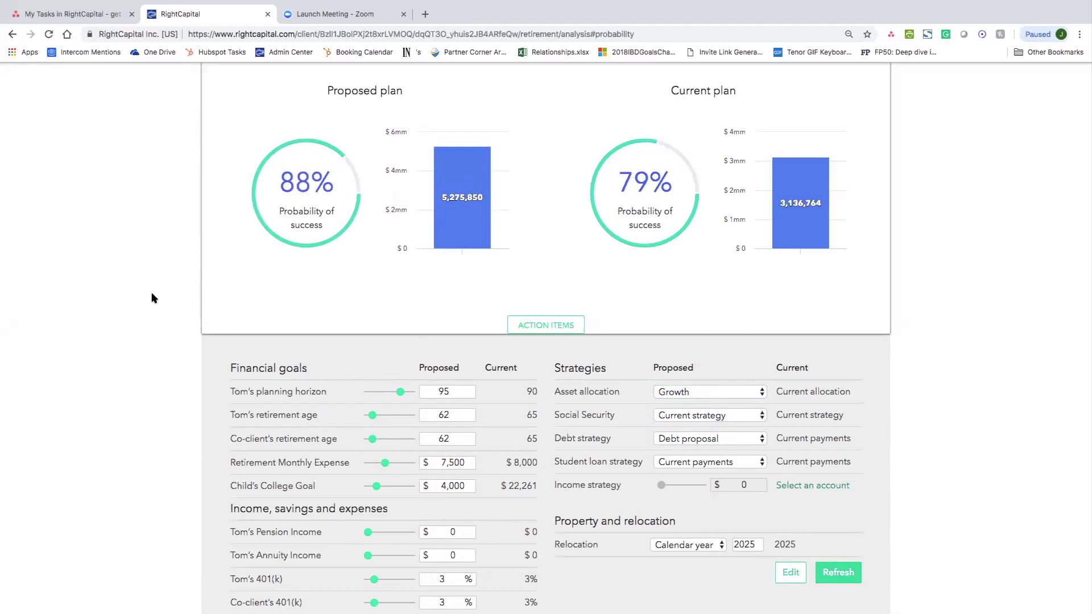
Bring up the list of action items to add or remove.
{"action": "scroll", "coordinate": [153, 333], "scroll_direction": "down", "scroll_amount": 3}
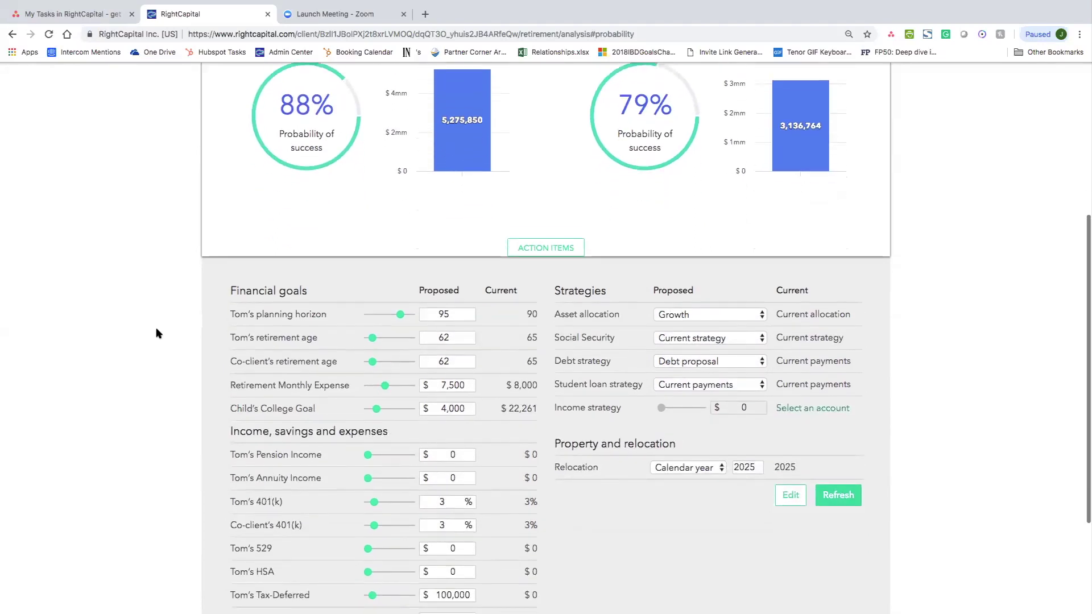
{"action": "scroll", "coordinate": [158, 333], "scroll_direction": "down", "scroll_amount": 1}
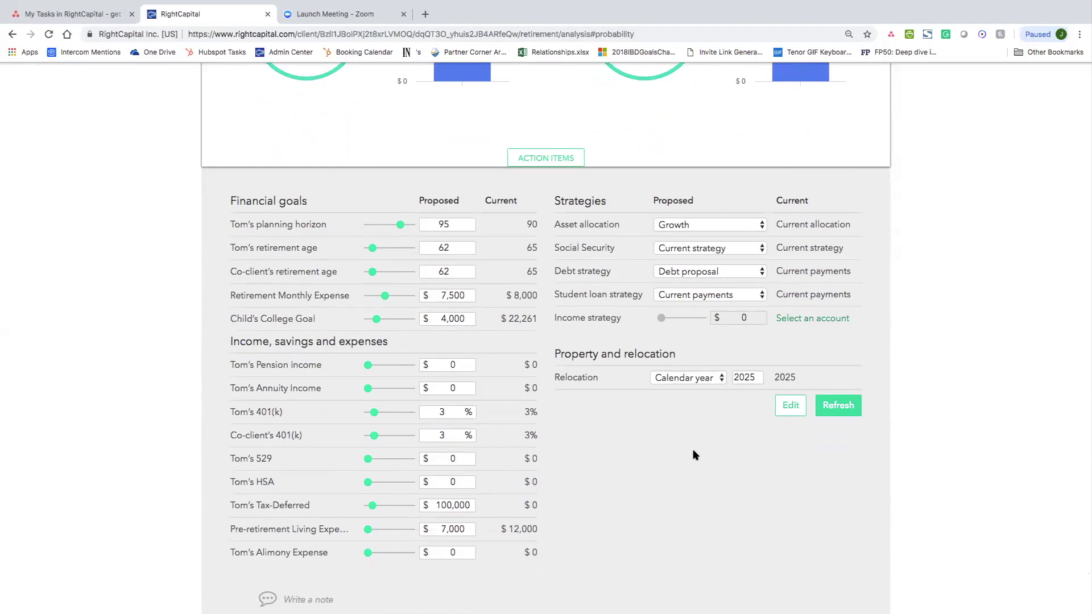
{"action": "left_click", "coordinate": [787, 407]}
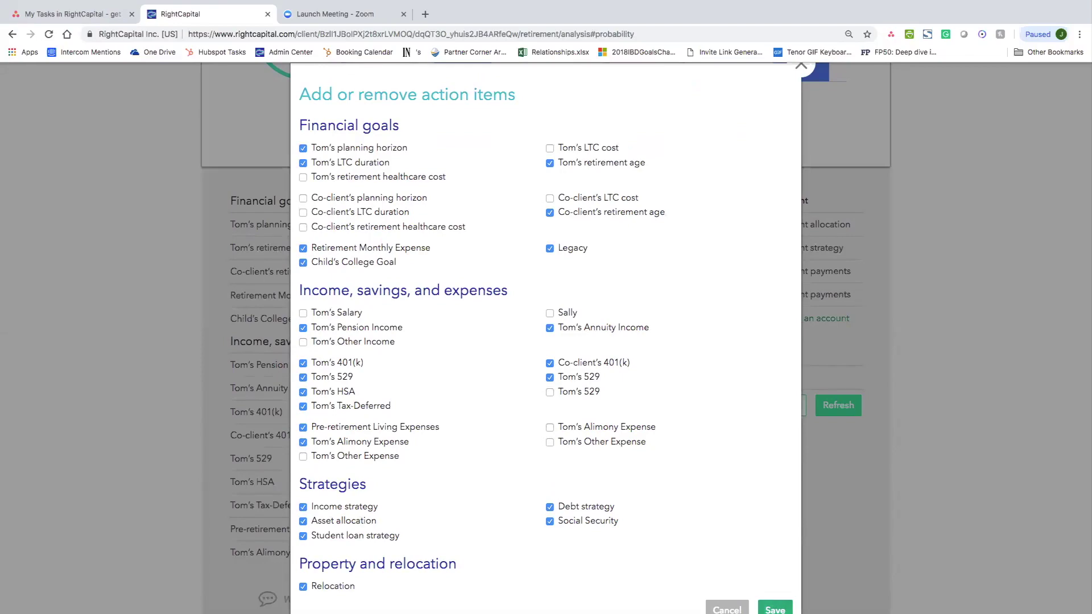
Save the LTC duration, Legacy and 529 action items, and set the second Tom's 529 to 50,000.
{"action": "left_click", "coordinate": [774, 610]}
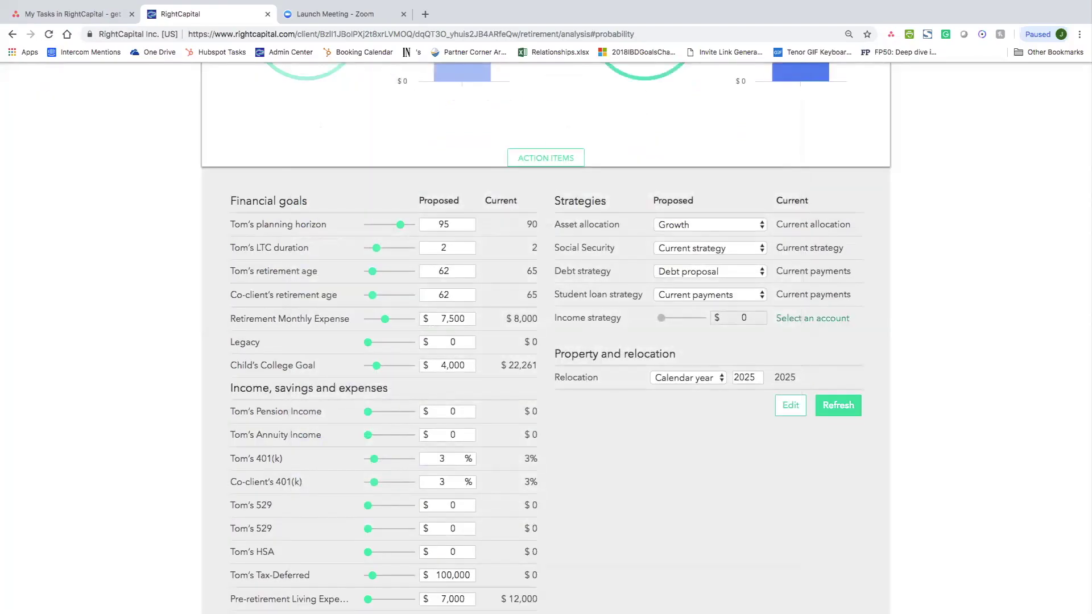
{"action": "scroll", "coordinate": [655, 480], "scroll_direction": "down", "scroll_amount": 3}
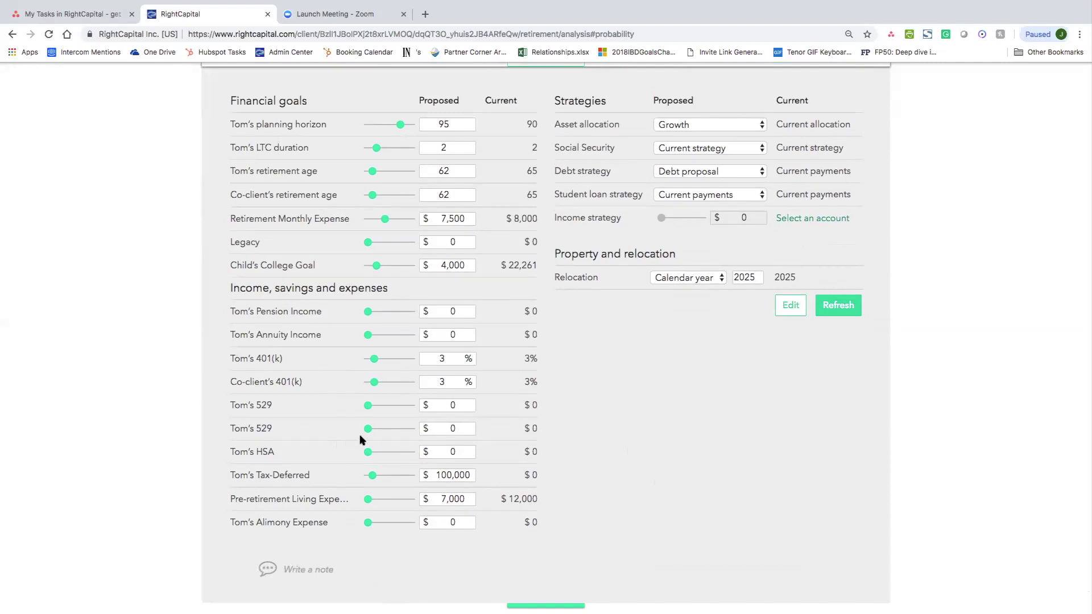
{"action": "left_click_drag", "start_coordinate": [368, 430], "coordinate": [370, 430]}
{"action": "scroll", "coordinate": [760, 321], "scroll_direction": "up", "scroll_amount": 4}
{"action": "scroll", "coordinate": [503, 322], "scroll_direction": "up", "scroll_amount": 5}
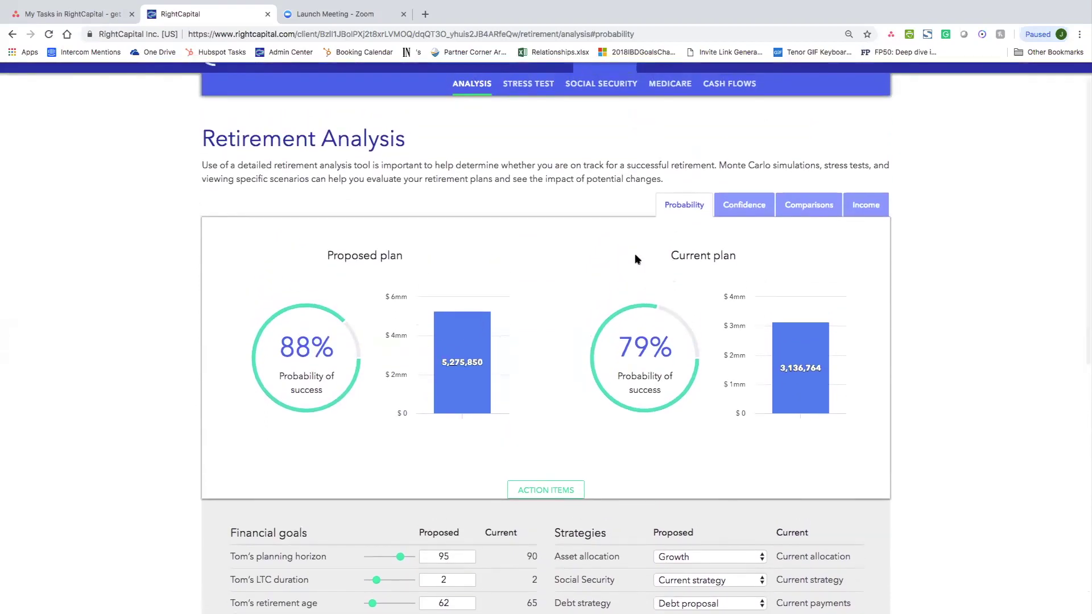
{"action": "scroll", "coordinate": [591, 284], "scroll_direction": "up", "scroll_amount": 1}
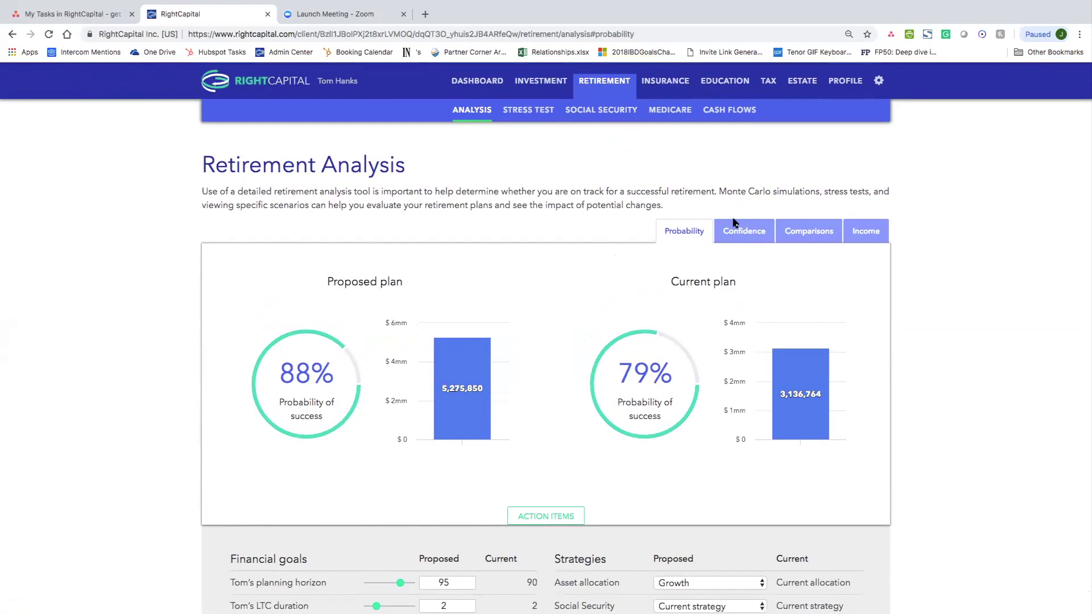
{"action": "left_click", "coordinate": [743, 238]}
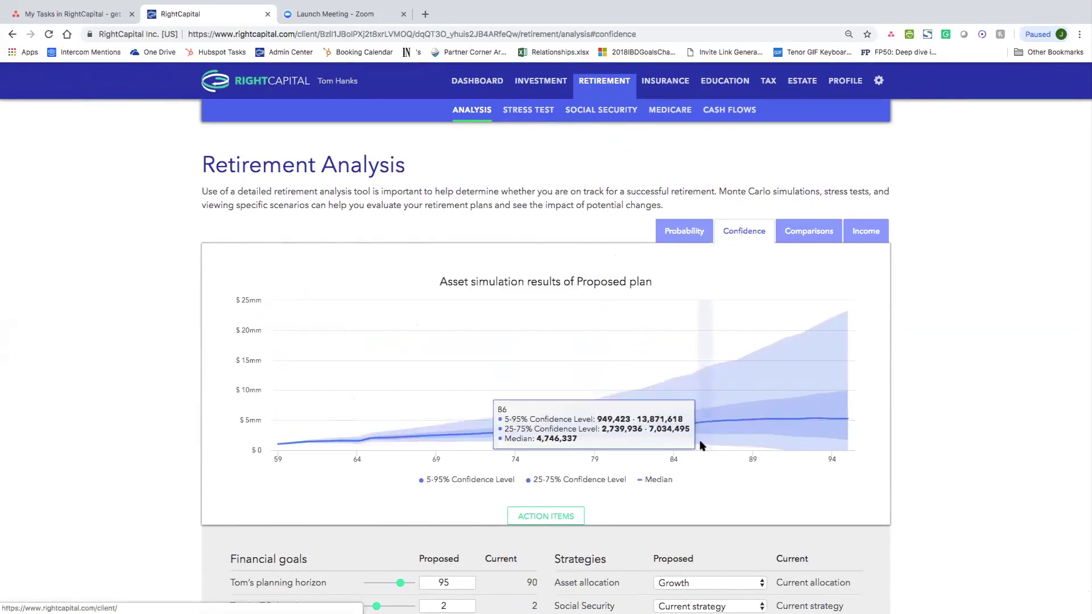
{"action": "left_click", "coordinate": [808, 230]}
{"action": "scroll", "coordinate": [802, 319], "scroll_direction": "down", "scroll_amount": 1}
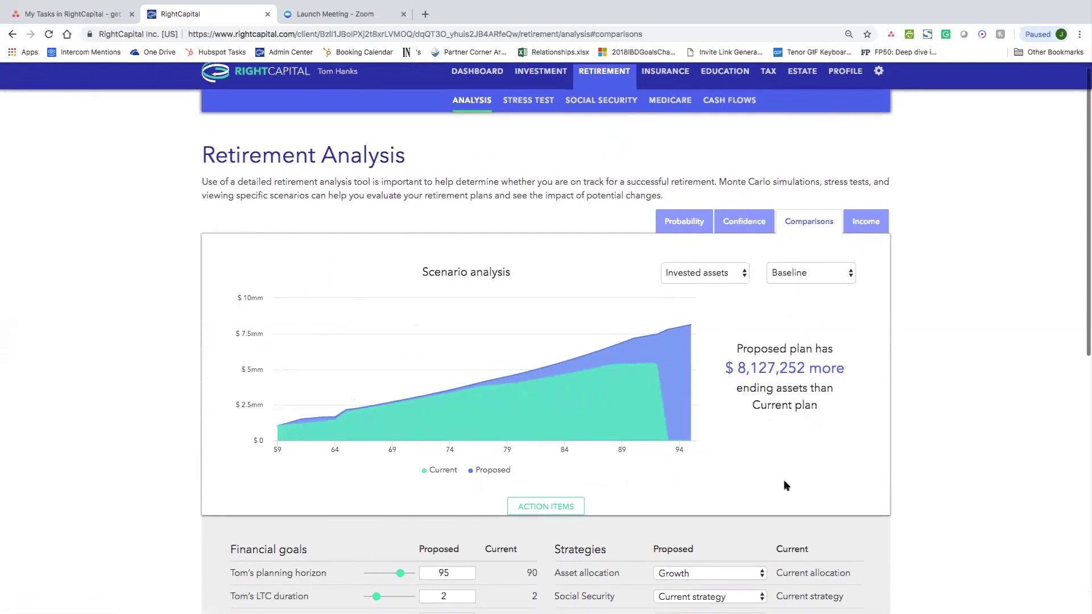
{"action": "scroll", "coordinate": [783, 472], "scroll_direction": "down", "scroll_amount": 1}
{"action": "left_click_drag", "start_coordinate": [729, 365], "coordinate": [845, 366]}
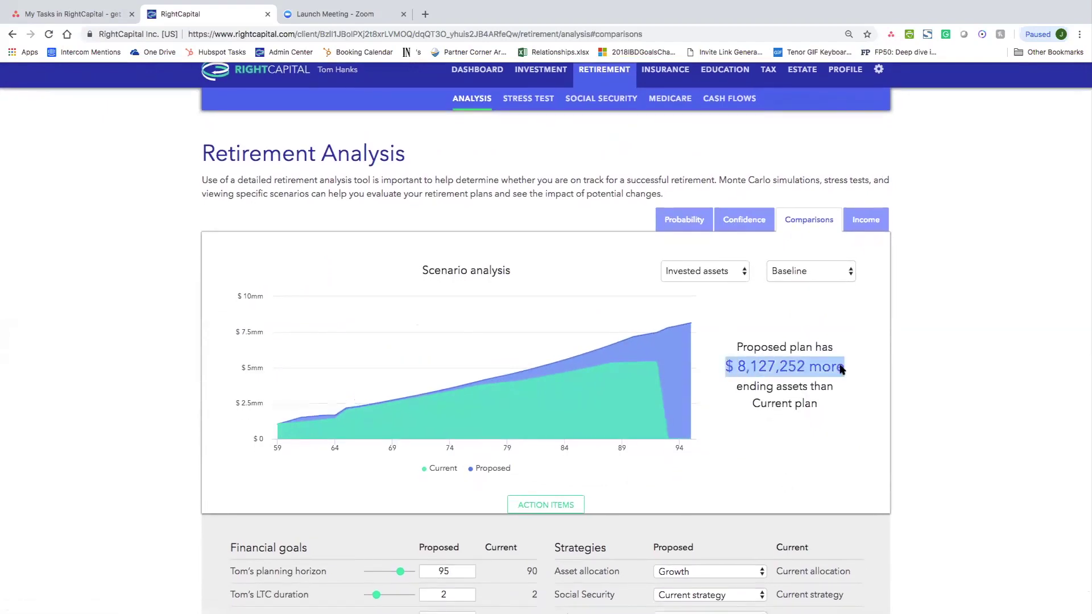
{"action": "scroll", "coordinate": [819, 432], "scroll_direction": "up", "scroll_amount": 1}
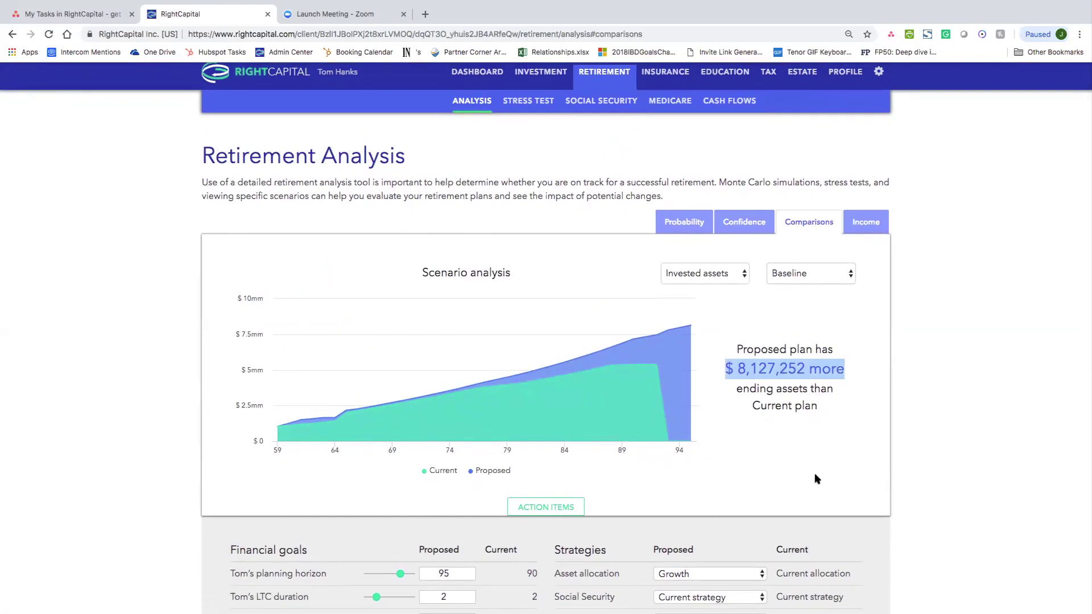
{"action": "left_click", "coordinate": [811, 451]}
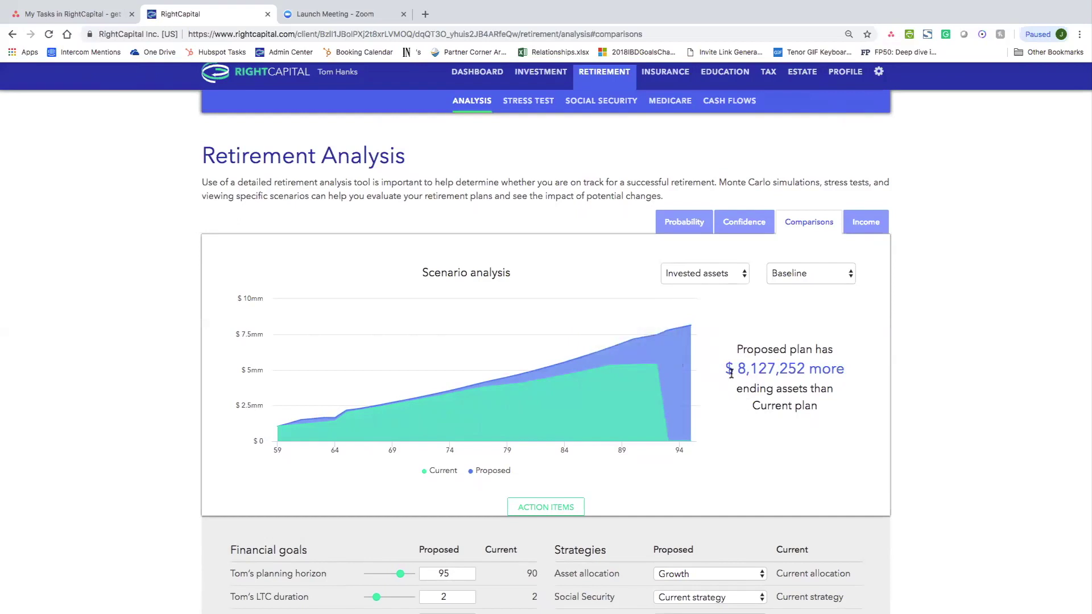
{"action": "left_click_drag", "start_coordinate": [729, 368], "coordinate": [823, 367]}
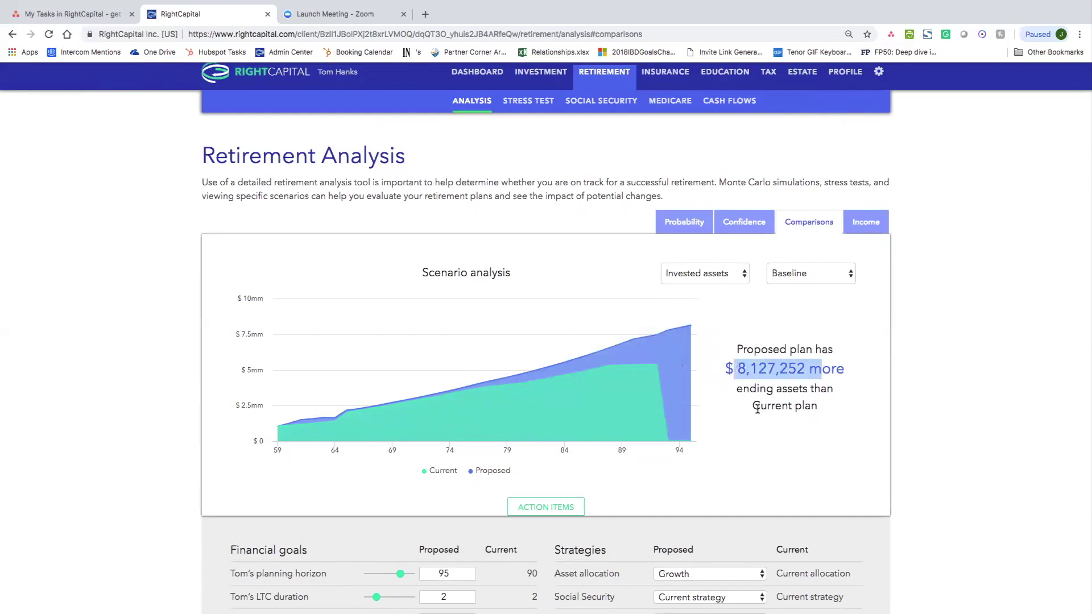
{"action": "left_click", "coordinate": [754, 441]}
{"action": "scroll", "coordinate": [745, 398], "scroll_direction": "up", "scroll_amount": 1}
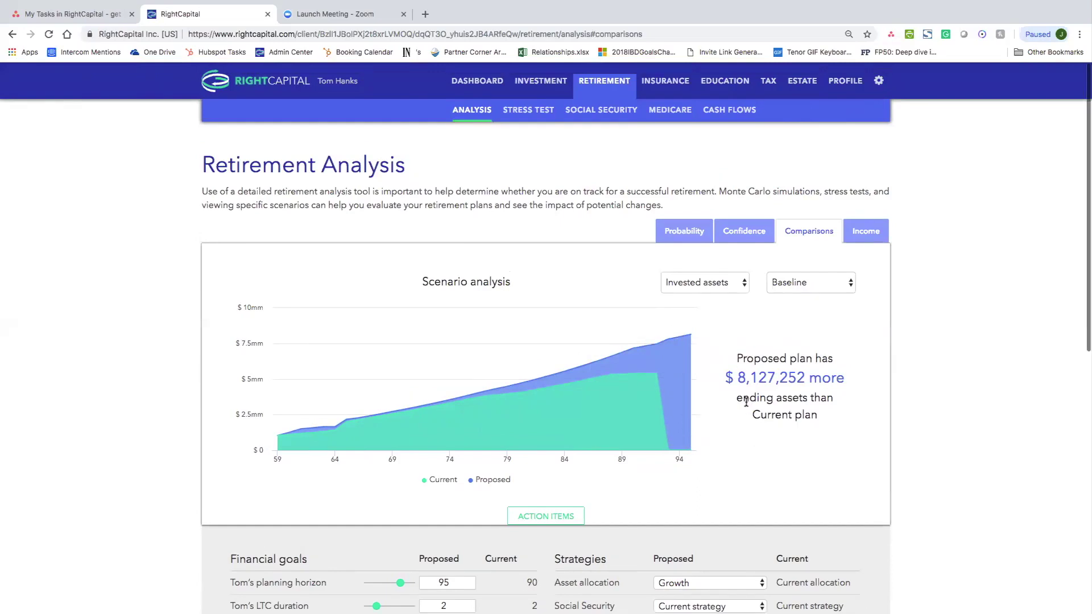
{"action": "left_click", "coordinate": [874, 235]}
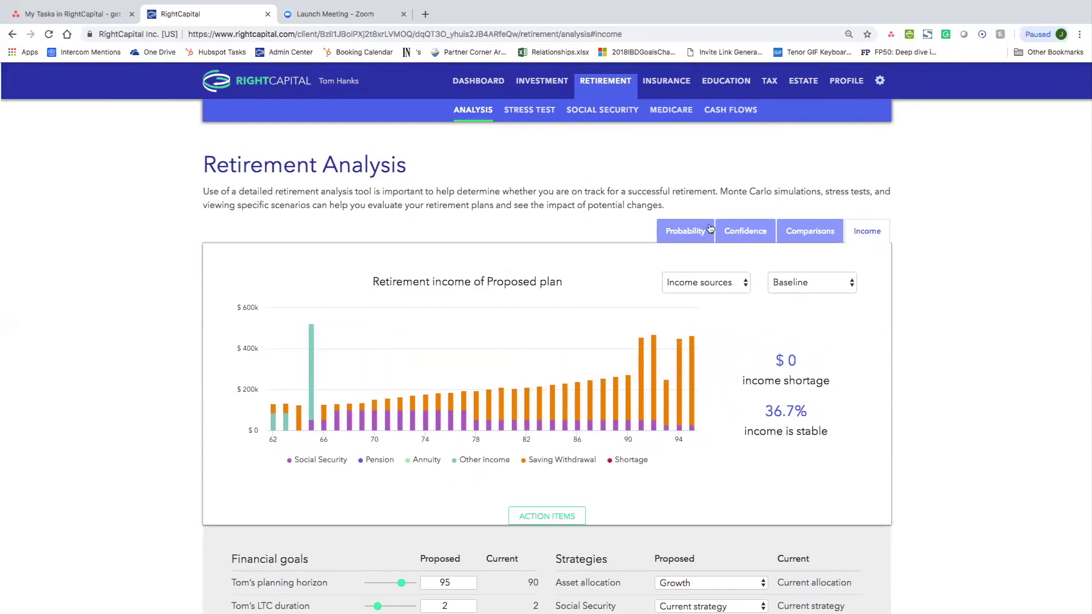
{"action": "left_click", "coordinate": [680, 230]}
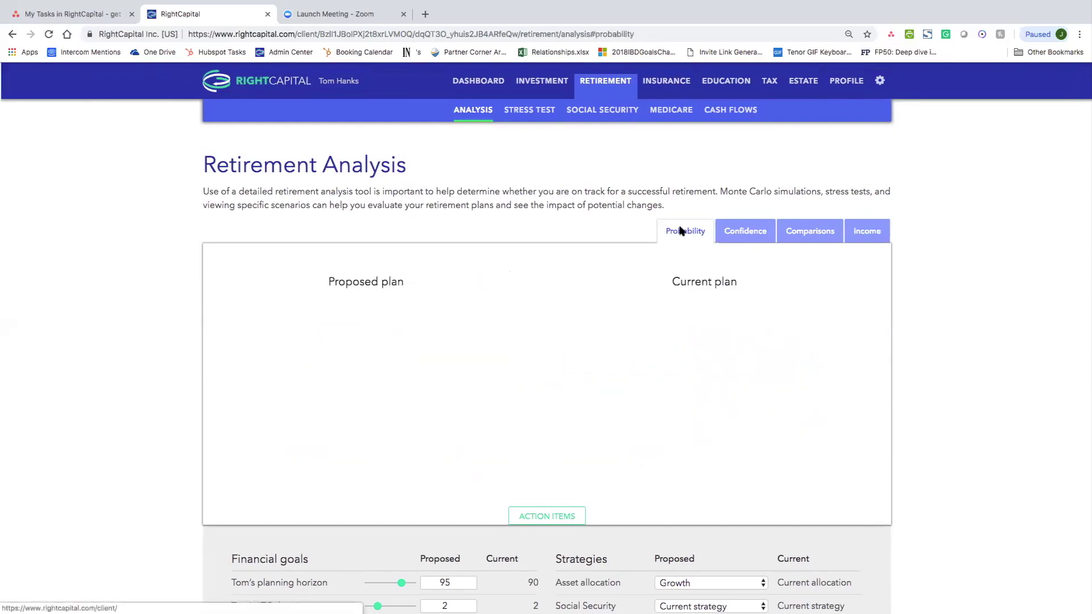
{"action": "left_click", "coordinate": [735, 231]}
{"action": "left_click", "coordinate": [828, 235]}
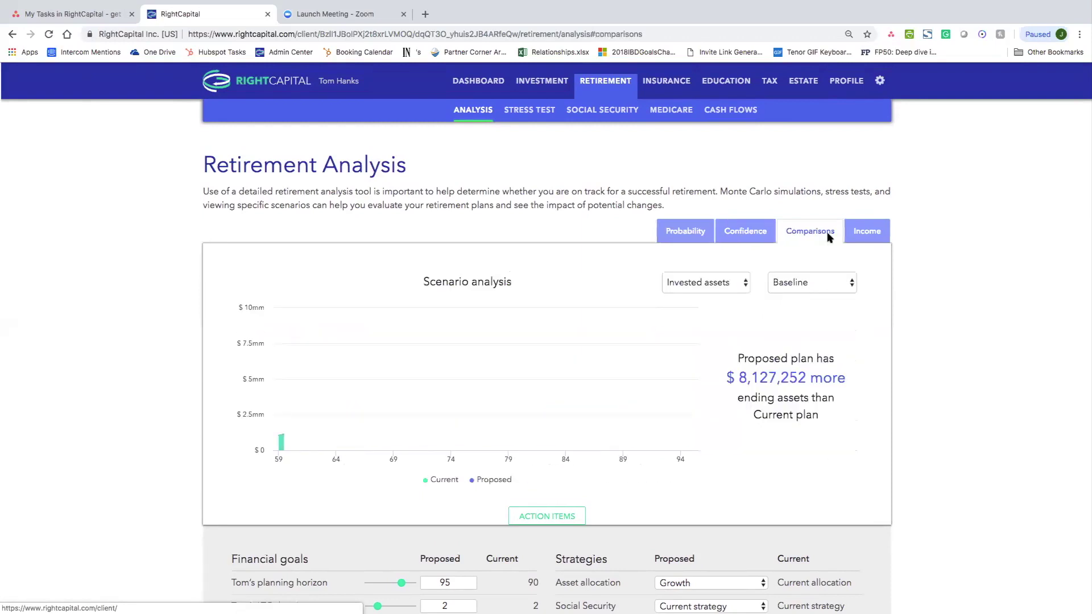
{"action": "left_click", "coordinate": [851, 285]}
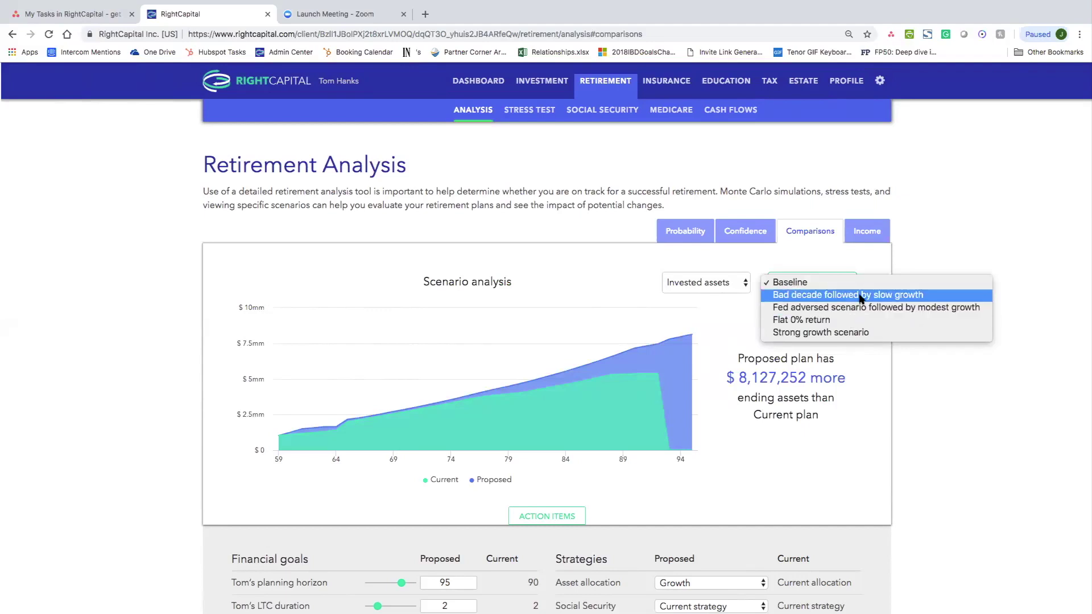
{"action": "left_click", "coordinate": [868, 265]}
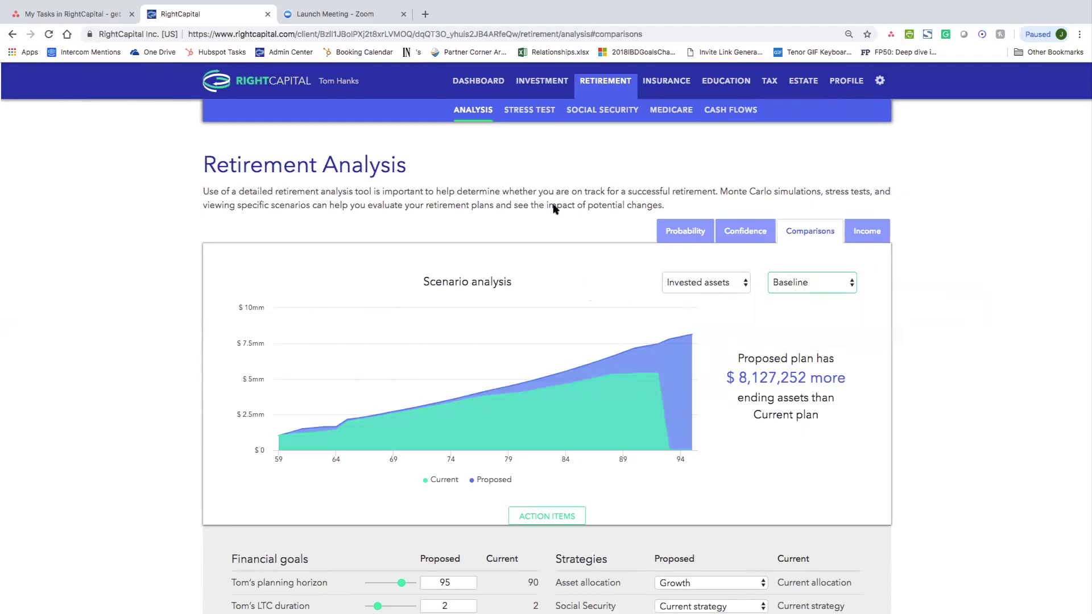
{"action": "left_click", "coordinate": [526, 111]}
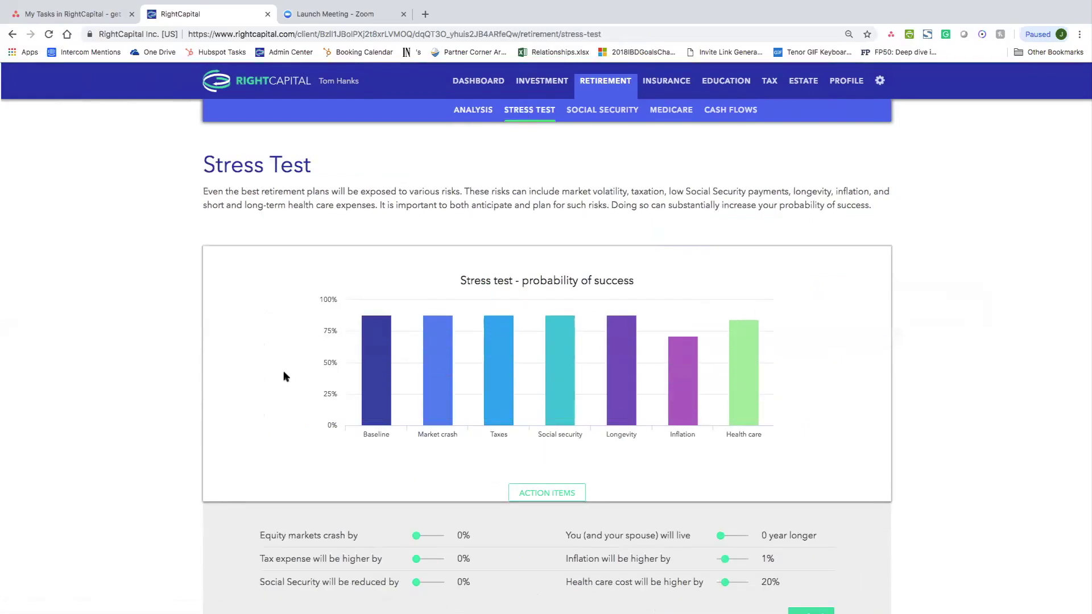
Stress-test with Social Security benefits reduced by 10%, recalculating to 84.0% success.
{"action": "mouse_move", "coordinate": [374, 368]}
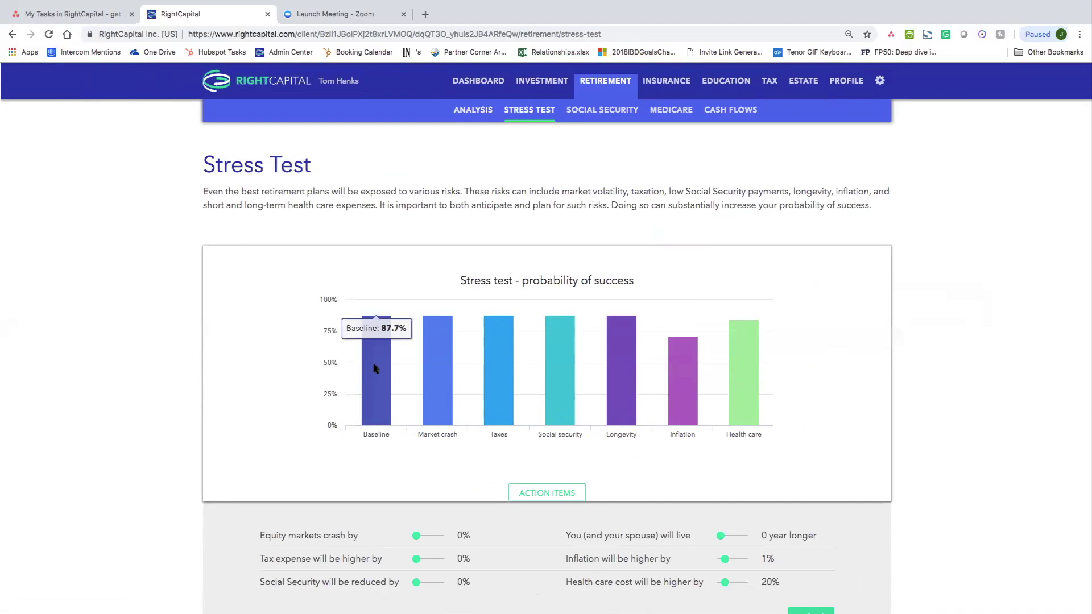
{"action": "scroll", "coordinate": [551, 455], "scroll_direction": "down", "scroll_amount": 2}
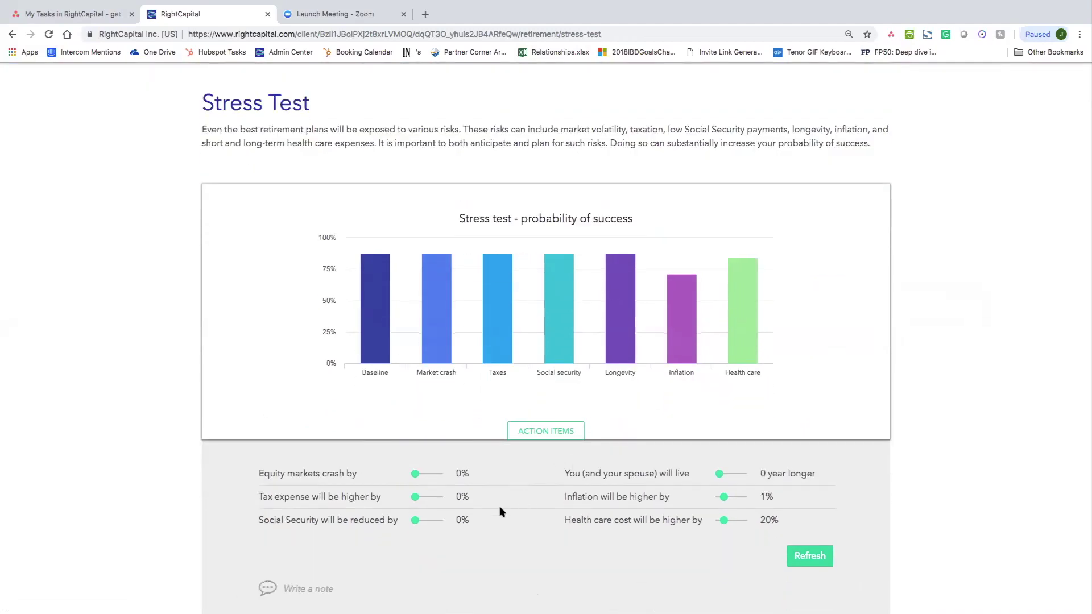
{"action": "left_click_drag", "start_coordinate": [415, 521], "coordinate": [417, 521]}
{"action": "left_click", "coordinate": [805, 561]}
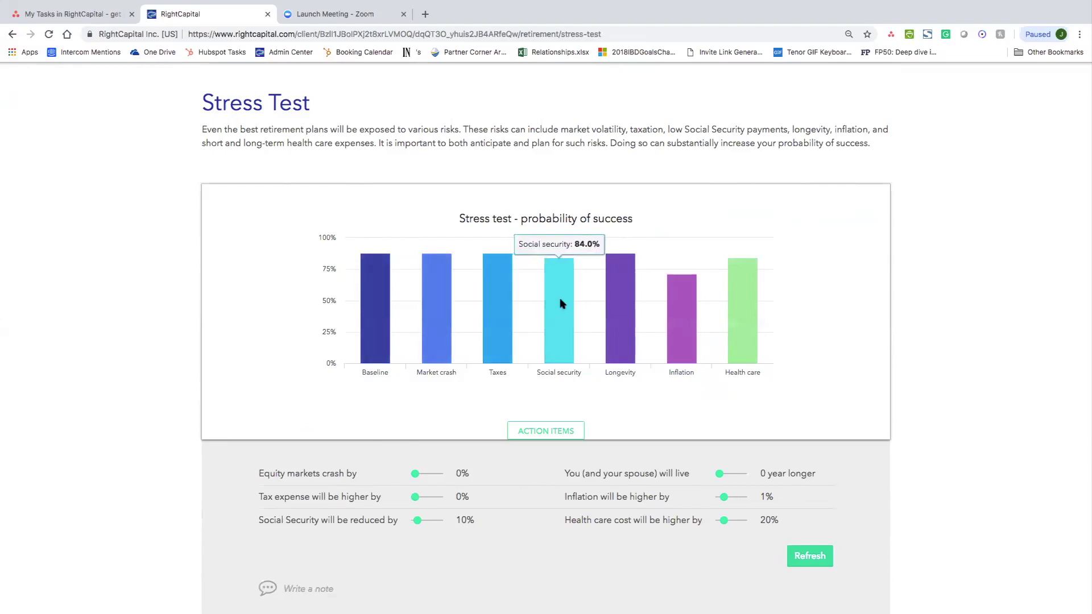
{"action": "scroll", "coordinate": [566, 253], "scroll_direction": "up", "scroll_amount": 2}
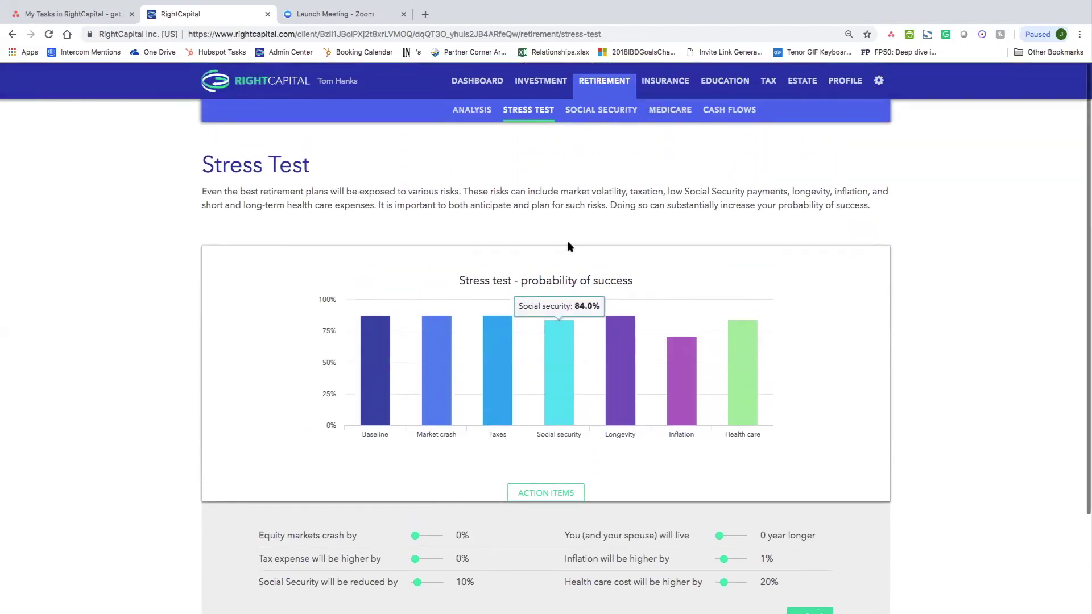
{"action": "left_click", "coordinate": [601, 112]}
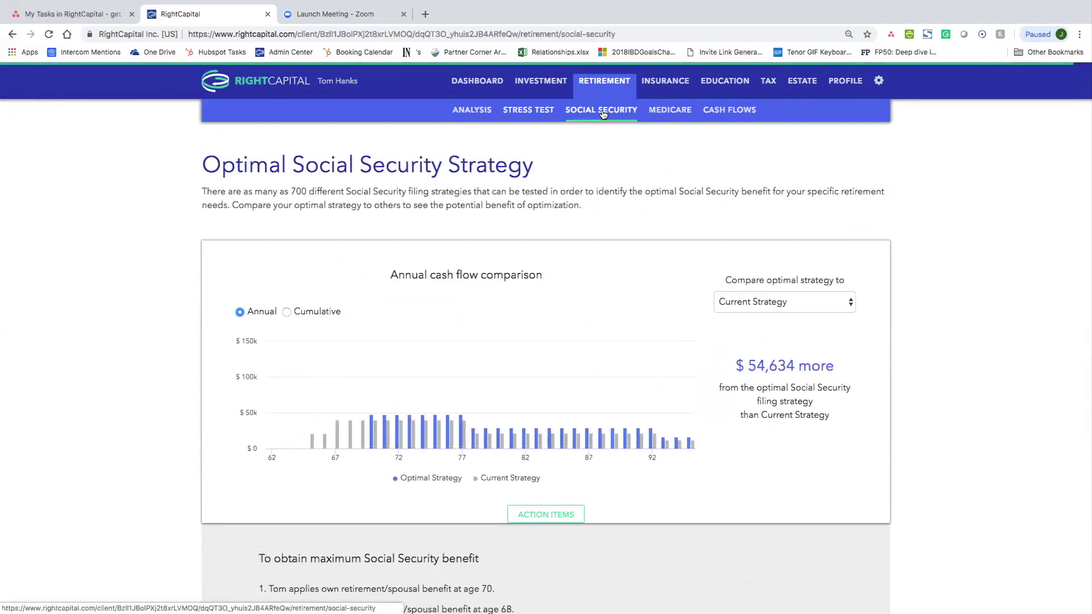
Compare the optimal Social Security strategy against As Early As Possible, shown cumulatively ($75,963 more).
{"action": "left_click", "coordinate": [830, 310]}
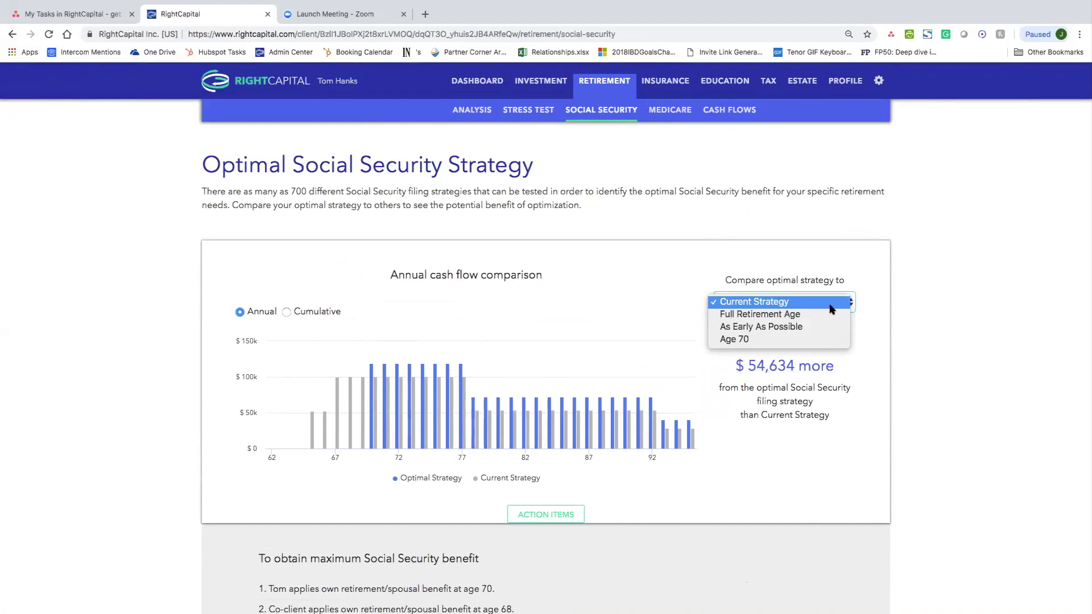
{"action": "left_click", "coordinate": [821, 316]}
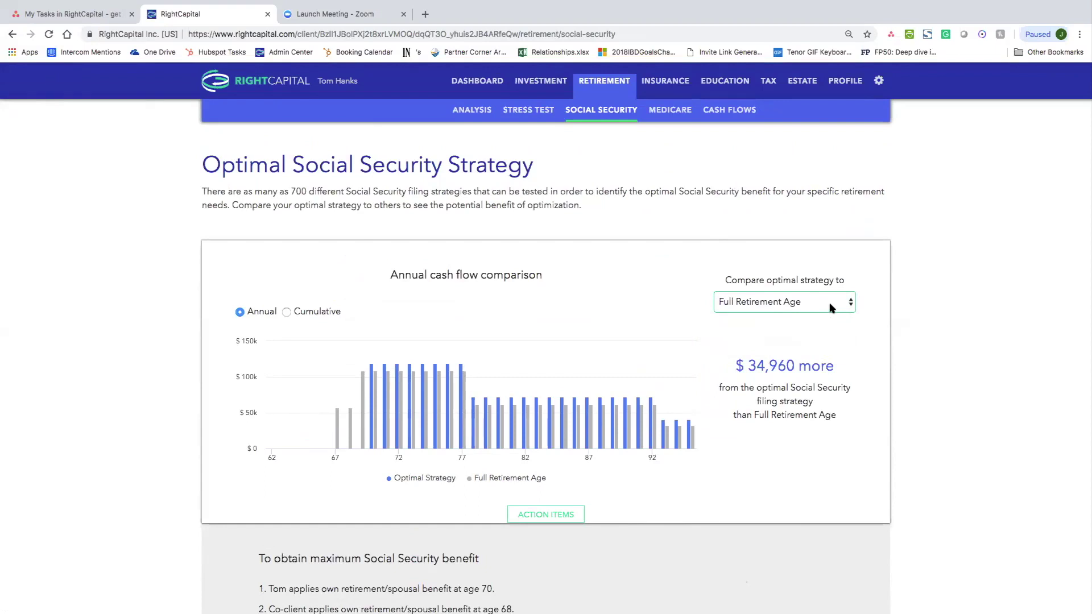
{"action": "left_click", "coordinate": [830, 308]}
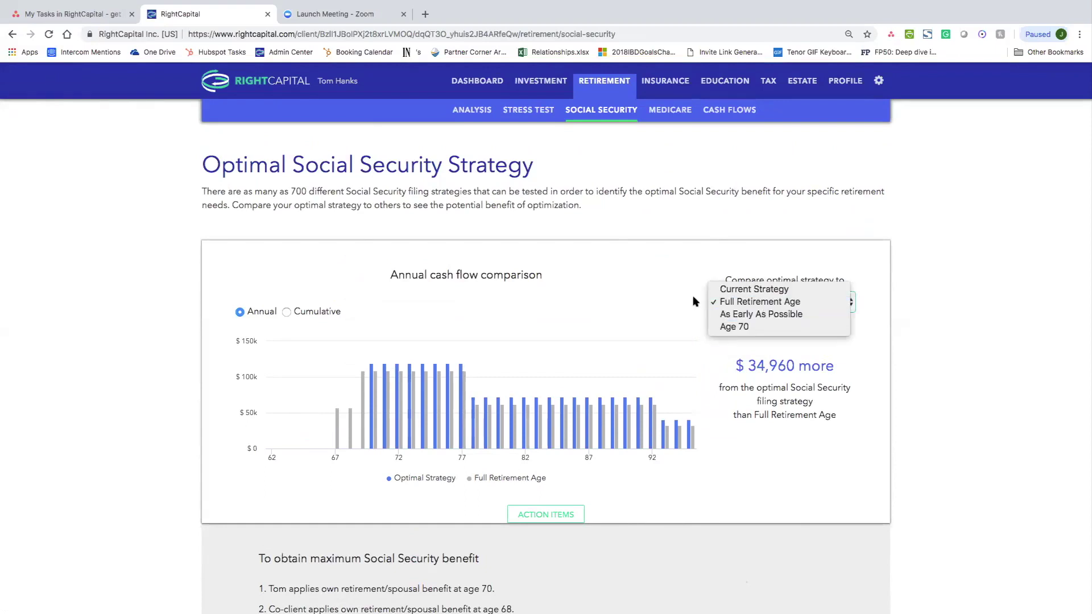
{"action": "left_click", "coordinate": [752, 318]}
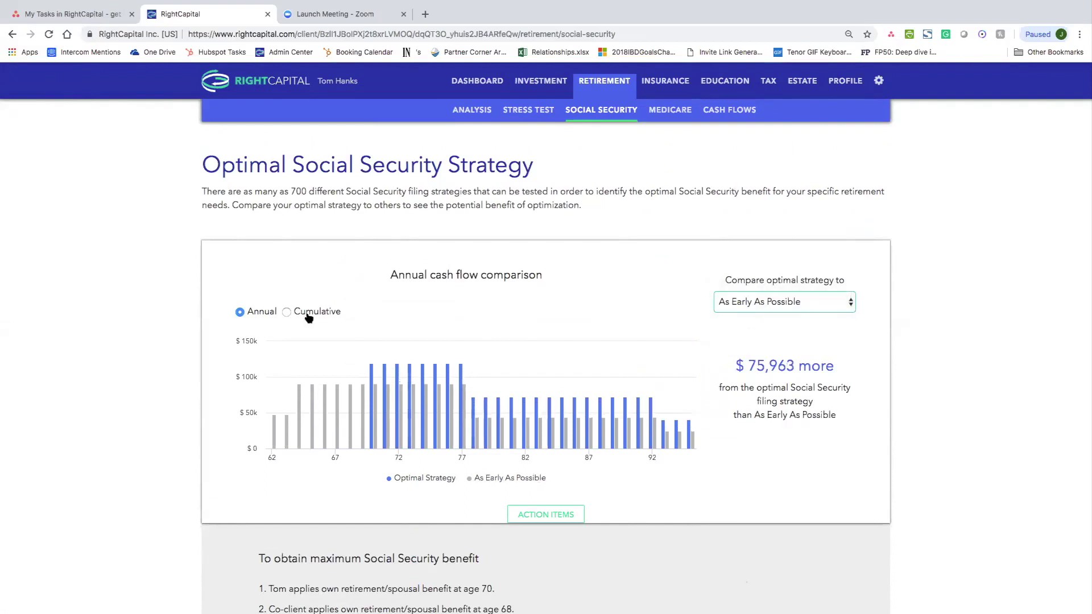
{"action": "left_click", "coordinate": [289, 312]}
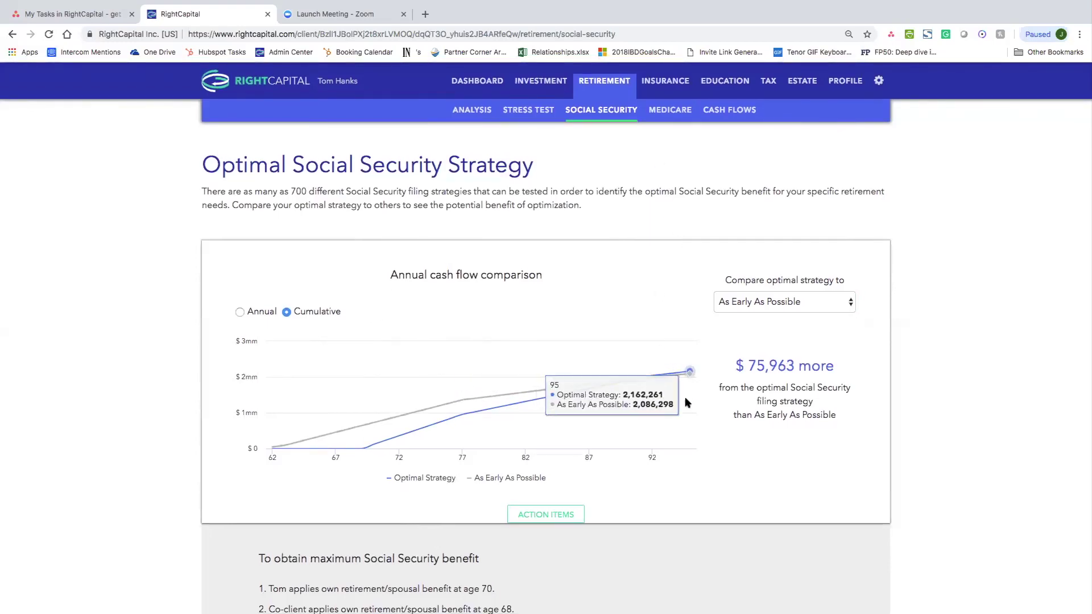
{"action": "scroll", "coordinate": [636, 450], "scroll_direction": "down", "scroll_amount": 2}
{"action": "left_click_drag", "start_coordinate": [281, 446], "coordinate": [401, 478]}
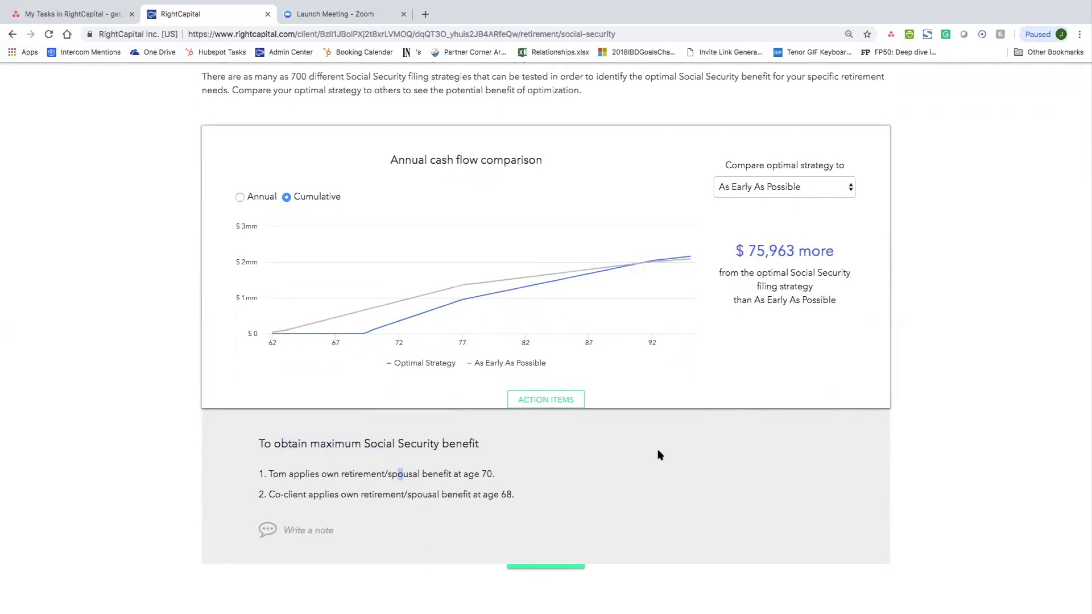
{"action": "scroll", "coordinate": [658, 453], "scroll_direction": "up", "scroll_amount": 2}
Review Medicare coverage and enrollment details, then show the proposed plan's Cash Flows summary.
{"action": "left_click", "coordinate": [678, 117]}
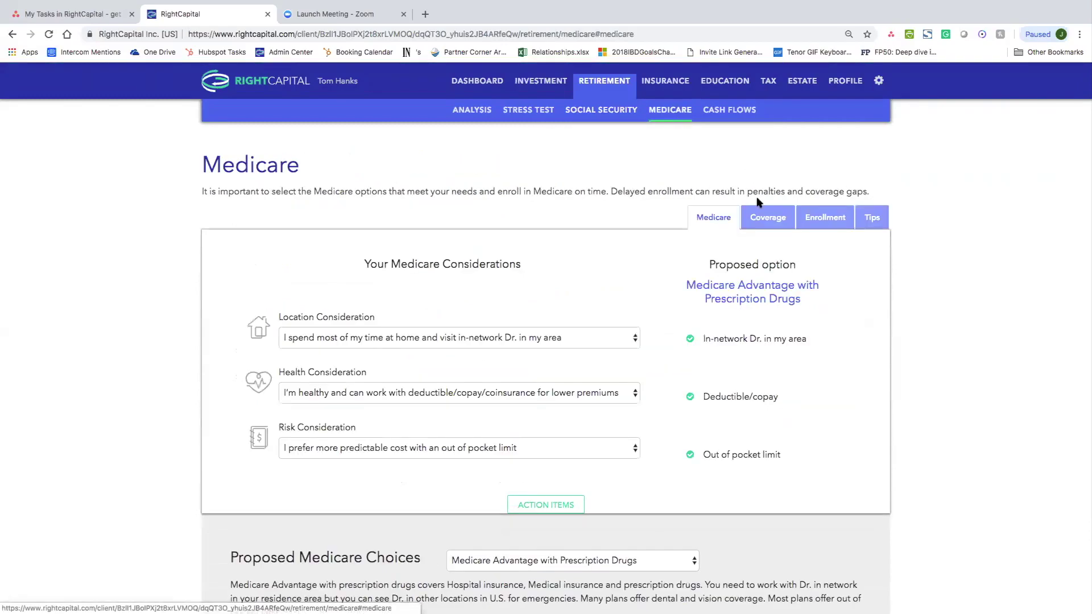
{"action": "left_click", "coordinate": [765, 217]}
{"action": "left_click", "coordinate": [826, 219]}
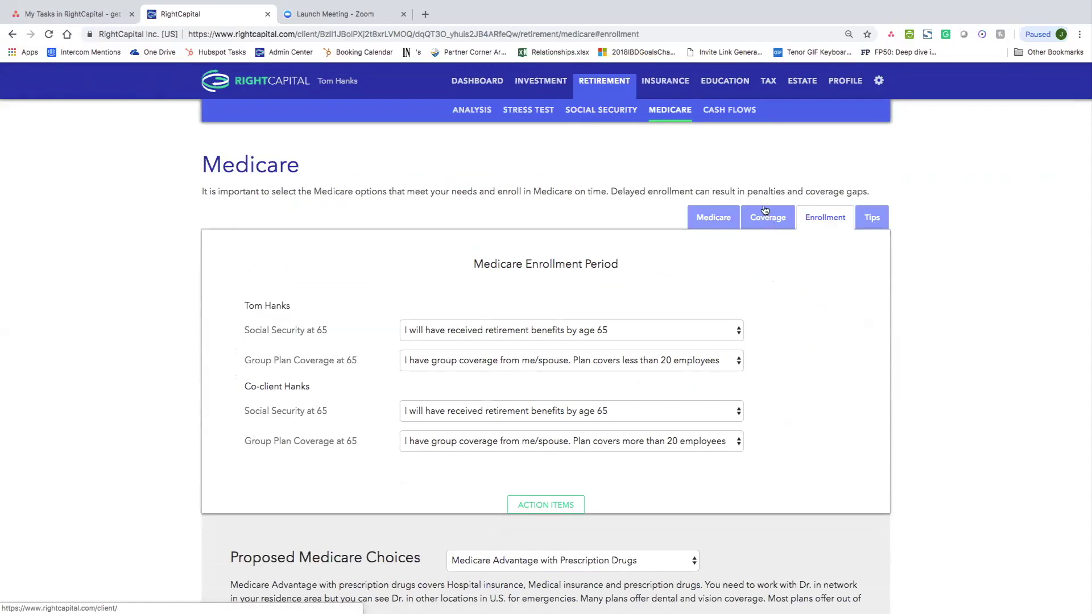
{"action": "left_click", "coordinate": [734, 114]}
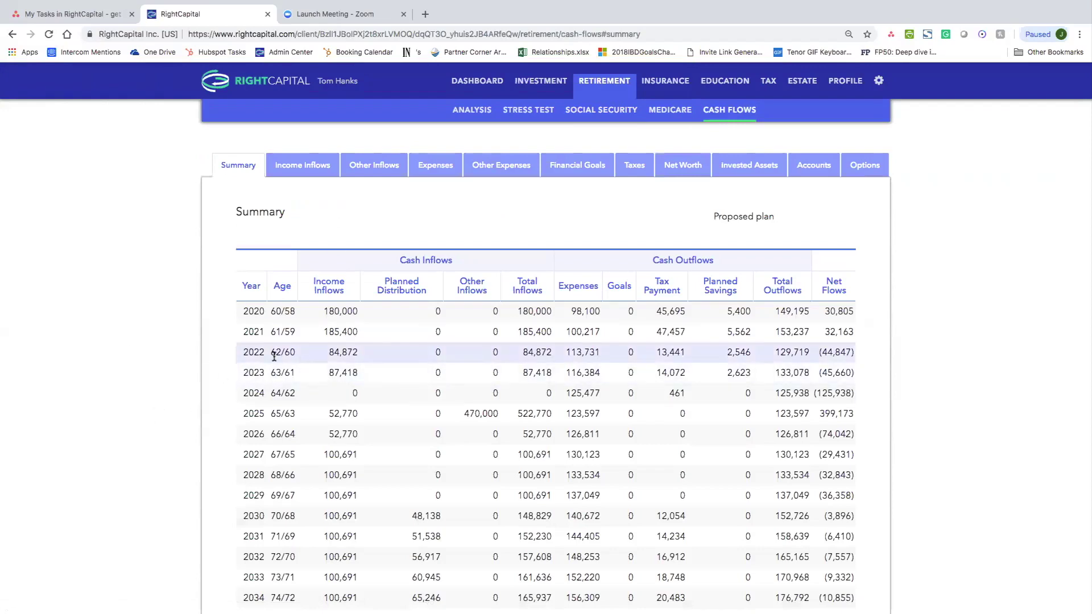
Review the Cash Flows summary plus the projected income inflows and expenses tables.
{"action": "scroll", "coordinate": [156, 407], "scroll_direction": "down", "scroll_amount": 2}
{"action": "scroll", "coordinate": [310, 429], "scroll_direction": "down", "scroll_amount": 5}
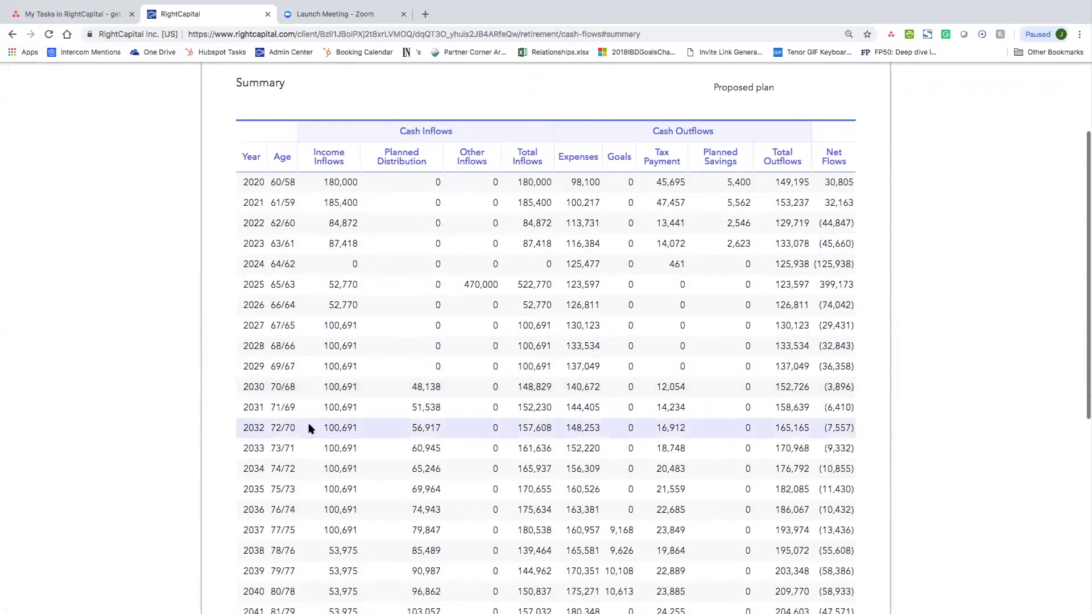
{"action": "scroll", "coordinate": [310, 429], "scroll_direction": "down", "scroll_amount": 3}
{"action": "scroll", "coordinate": [310, 428], "scroll_direction": "up", "scroll_amount": 10}
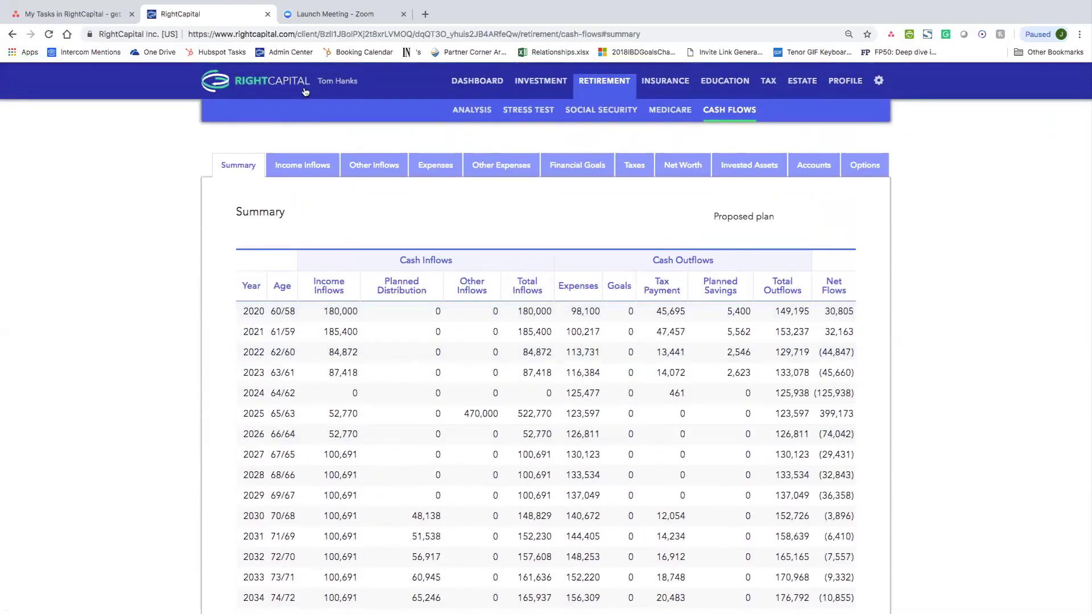
{"action": "left_click", "coordinate": [307, 166]}
{"action": "scroll", "coordinate": [499, 417], "scroll_direction": "down", "scroll_amount": 1}
{"action": "scroll", "coordinate": [498, 416], "scroll_direction": "down", "scroll_amount": 4}
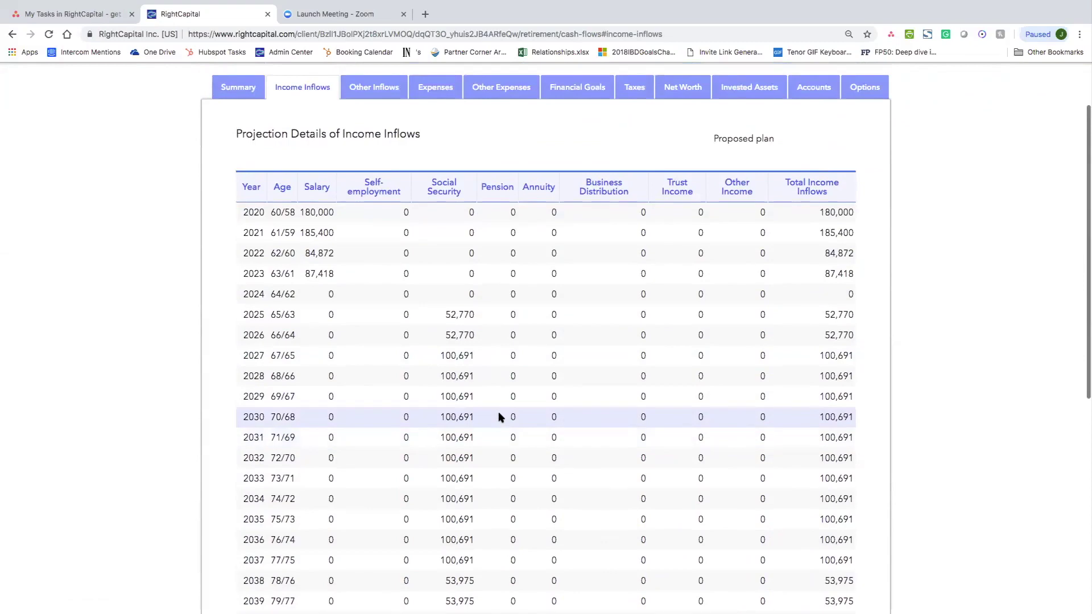
{"action": "scroll", "coordinate": [499, 417], "scroll_direction": "up", "scroll_amount": 5}
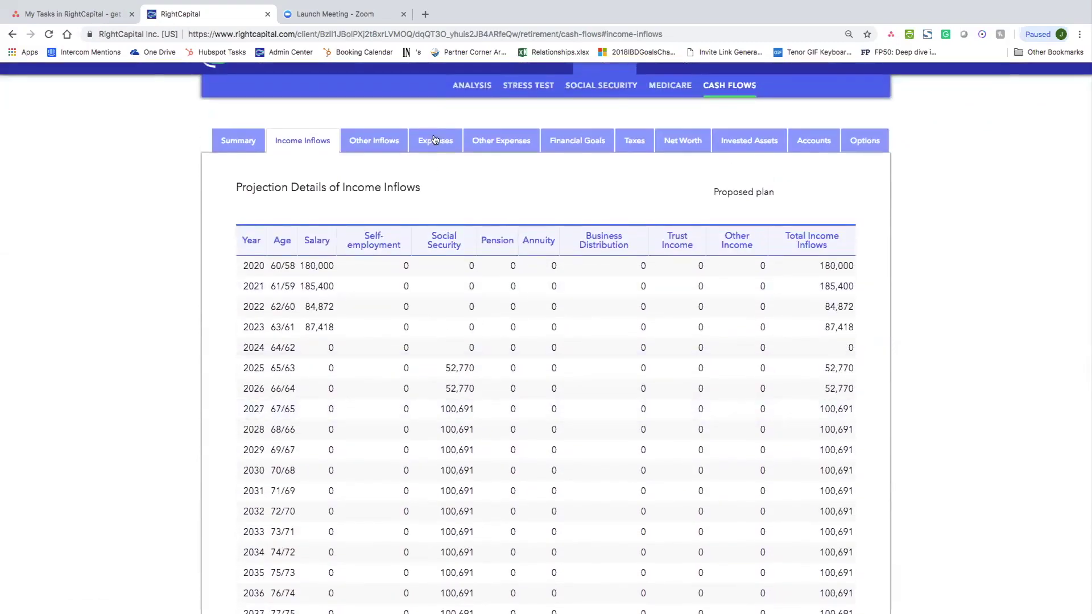
{"action": "left_click", "coordinate": [437, 141]}
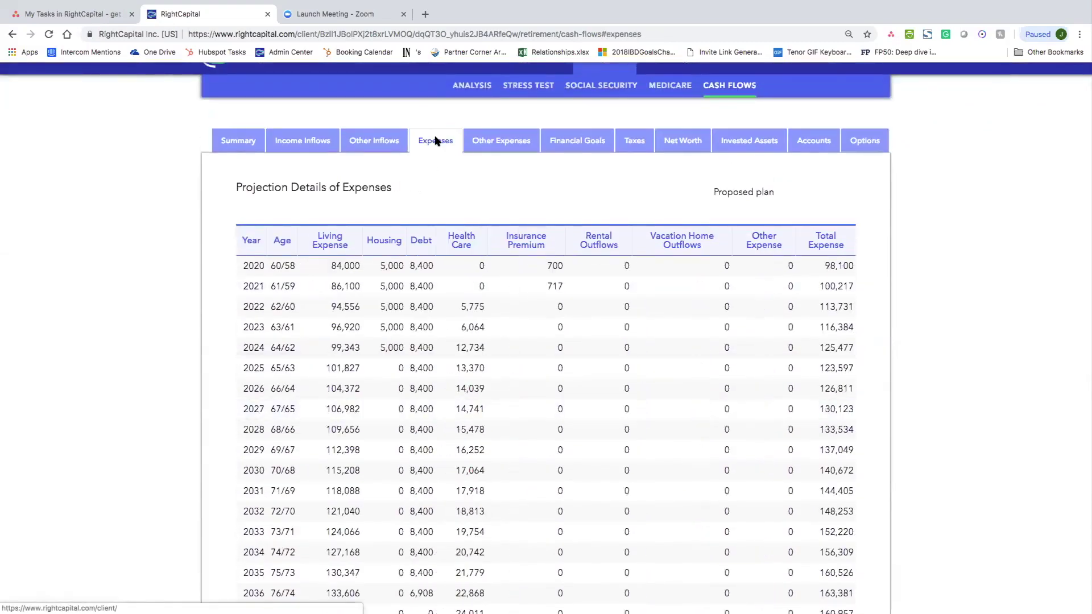
{"action": "scroll", "coordinate": [534, 424], "scroll_direction": "down", "scroll_amount": 3}
{"action": "scroll", "coordinate": [534, 424], "scroll_direction": "up", "scroll_amount": 4}
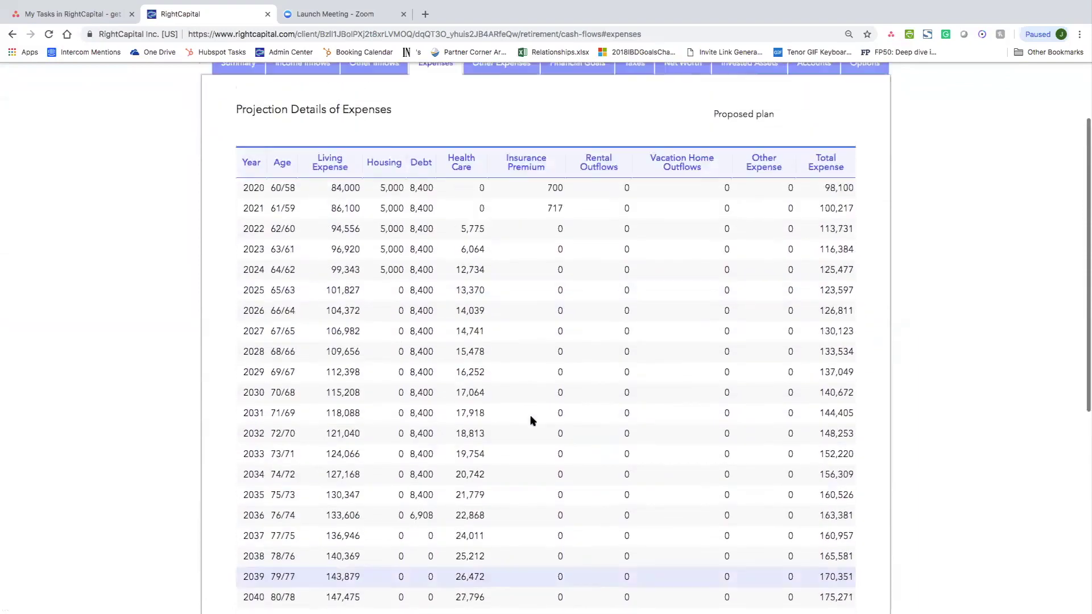
Review the projected financial goals and taxes by year.
{"action": "left_click", "coordinate": [571, 170]}
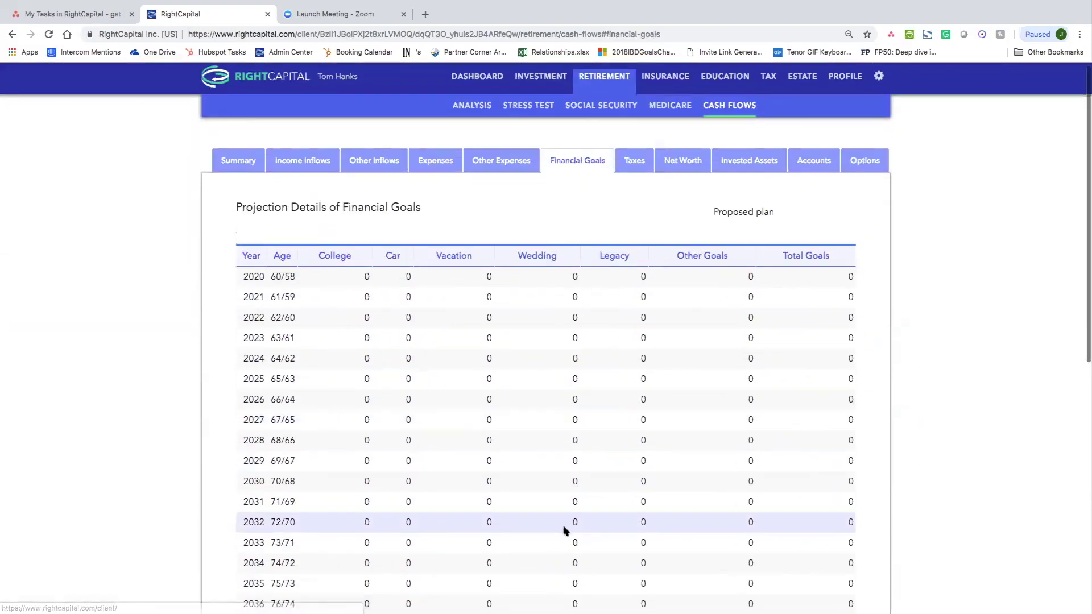
{"action": "scroll", "coordinate": [563, 526], "scroll_direction": "down", "scroll_amount": 4}
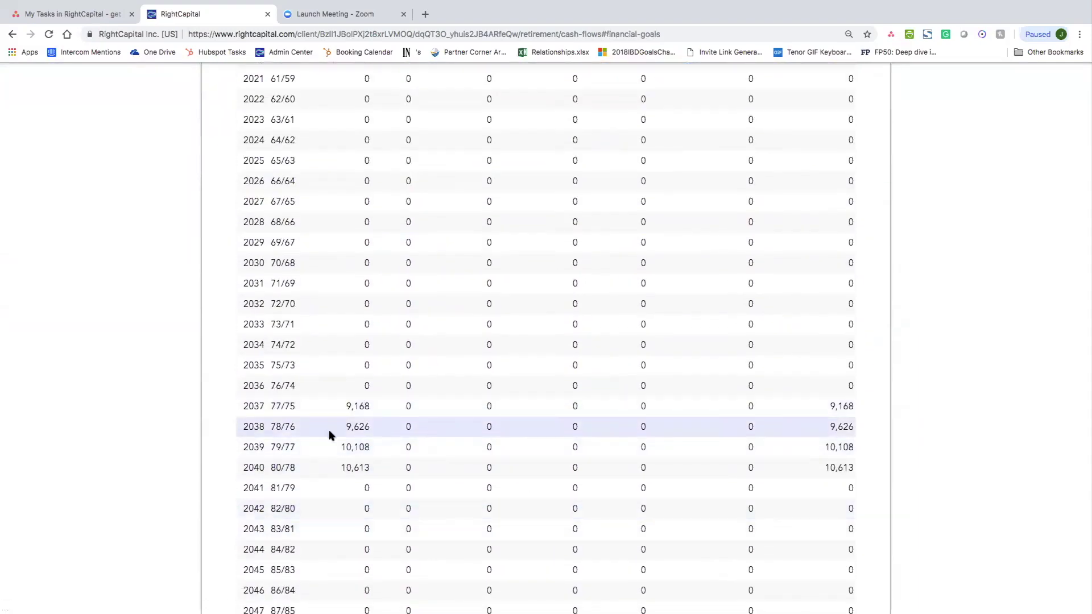
{"action": "scroll", "coordinate": [556, 406], "scroll_direction": "up", "scroll_amount": 4}
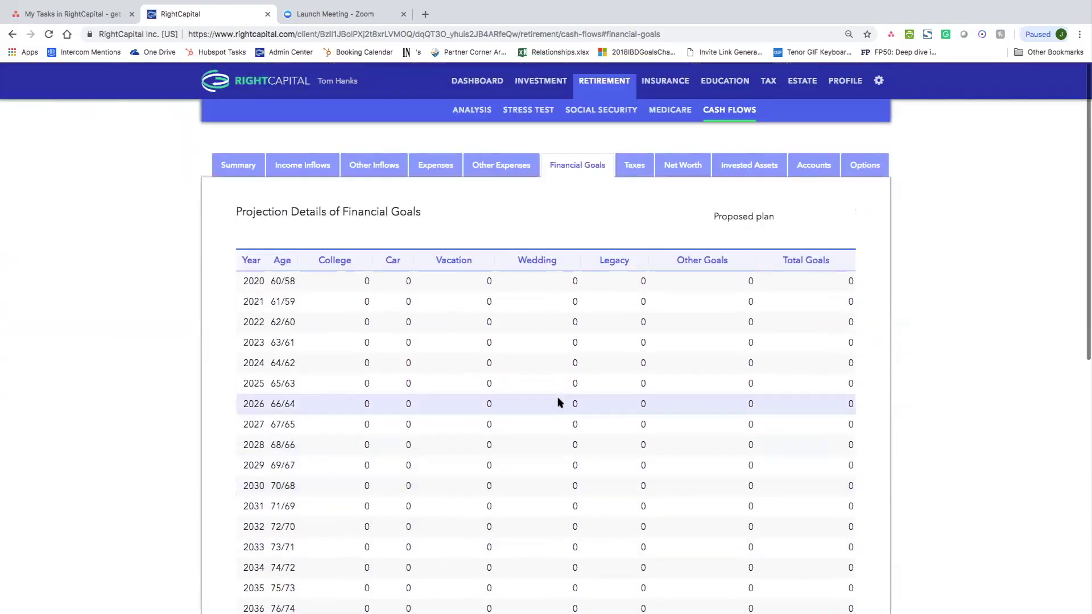
{"action": "left_click", "coordinate": [632, 167]}
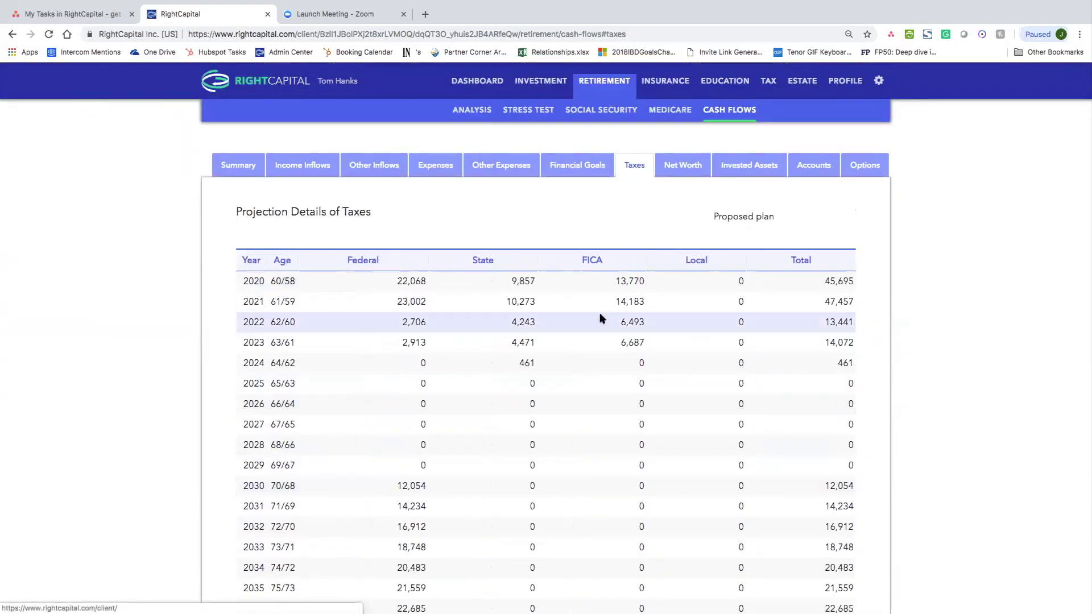
{"action": "scroll", "coordinate": [519, 545], "scroll_direction": "down", "scroll_amount": 2}
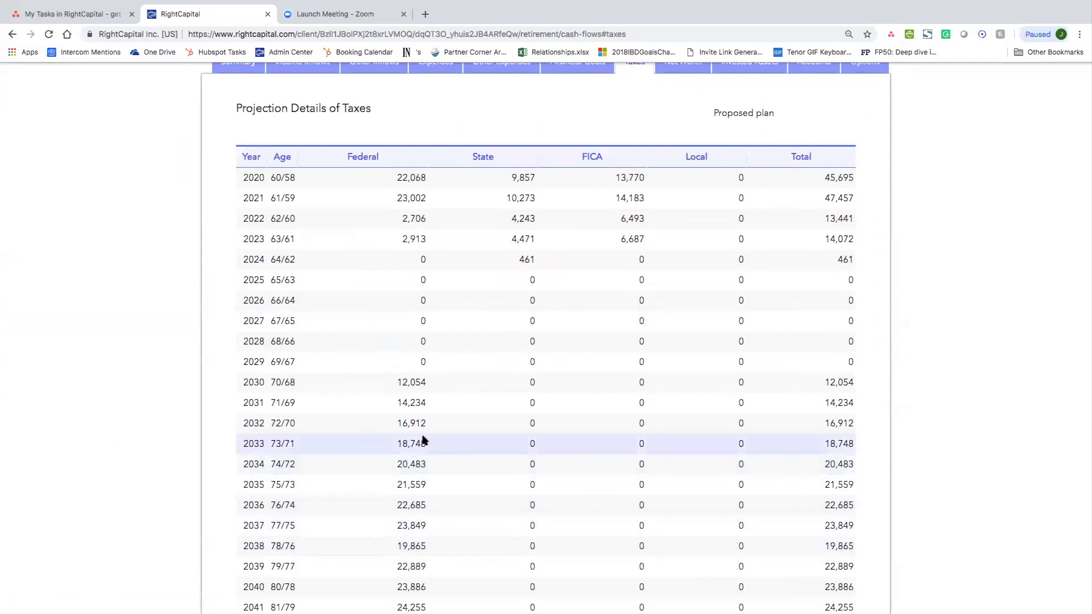
{"action": "scroll", "coordinate": [629, 432], "scroll_direction": "up", "scroll_amount": 2}
{"action": "scroll", "coordinate": [645, 436], "scroll_direction": "down", "scroll_amount": 1}
{"action": "scroll", "coordinate": [647, 434], "scroll_direction": "up", "scroll_amount": 1}
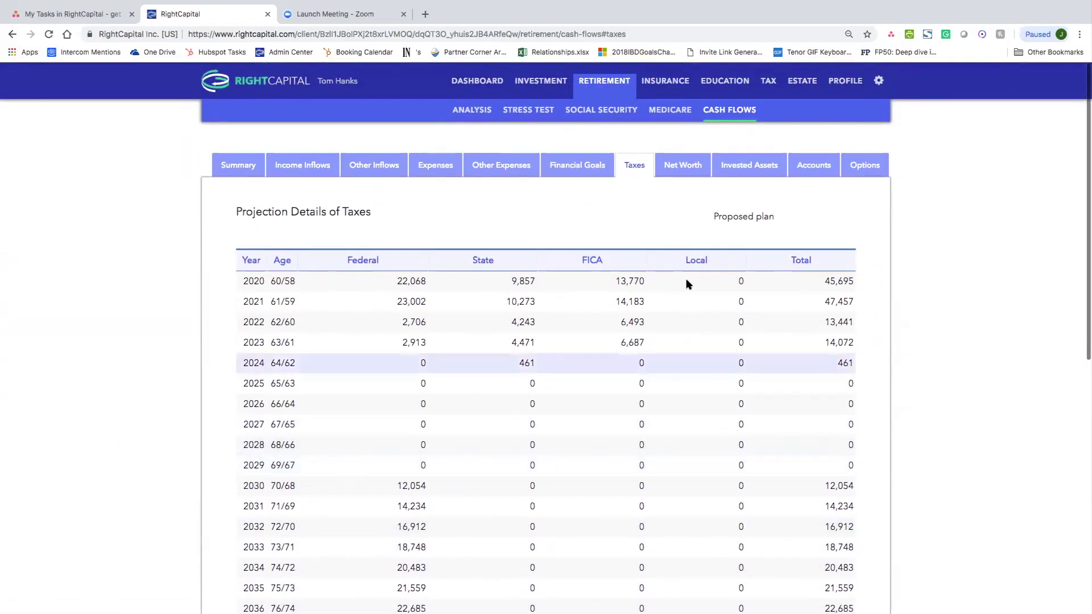
Review net worth, invested assets and account ending balances, totaling 1,260,461 for 2020.
{"action": "left_click", "coordinate": [687, 167]}
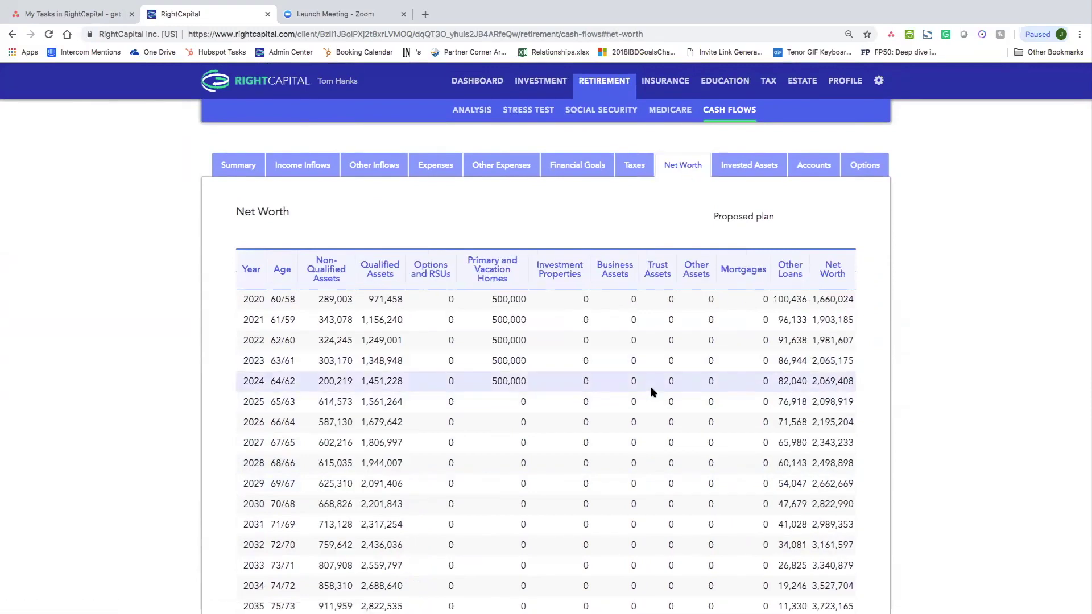
{"action": "scroll", "coordinate": [653, 392], "scroll_direction": "down", "scroll_amount": 3}
{"action": "scroll", "coordinate": [653, 391], "scroll_direction": "up", "scroll_amount": 3}
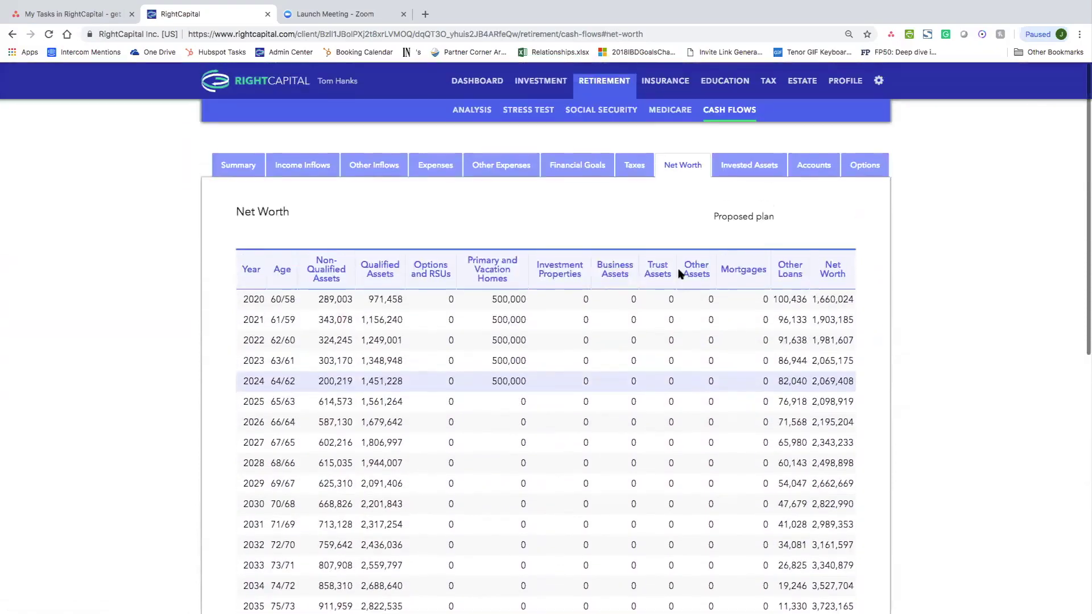
{"action": "left_click", "coordinate": [775, 166]}
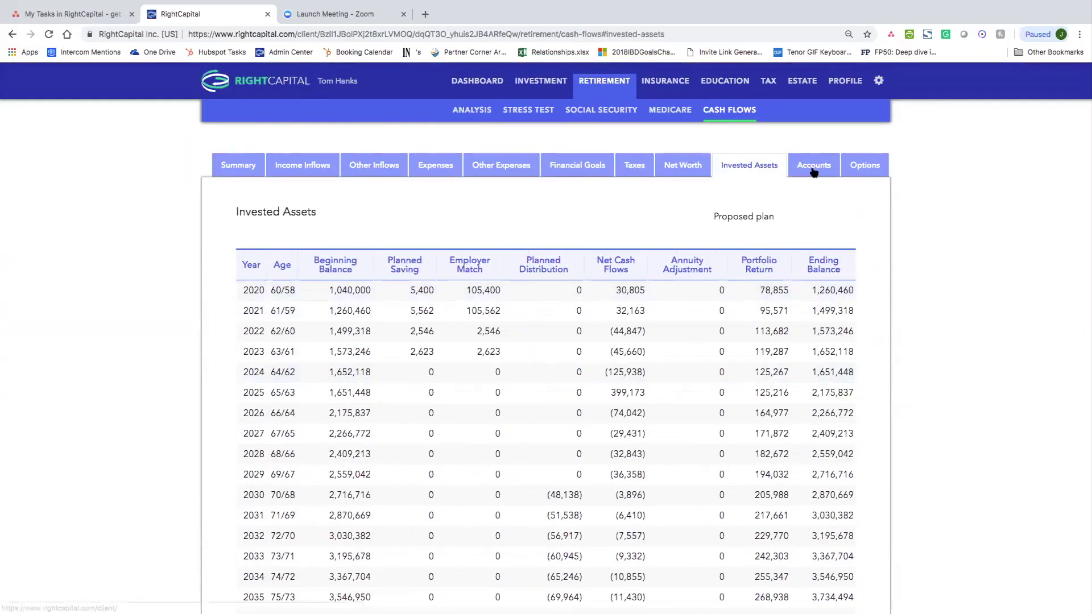
{"action": "left_click", "coordinate": [813, 168]}
{"action": "scroll", "coordinate": [480, 370], "scroll_direction": "down", "scroll_amount": 1}
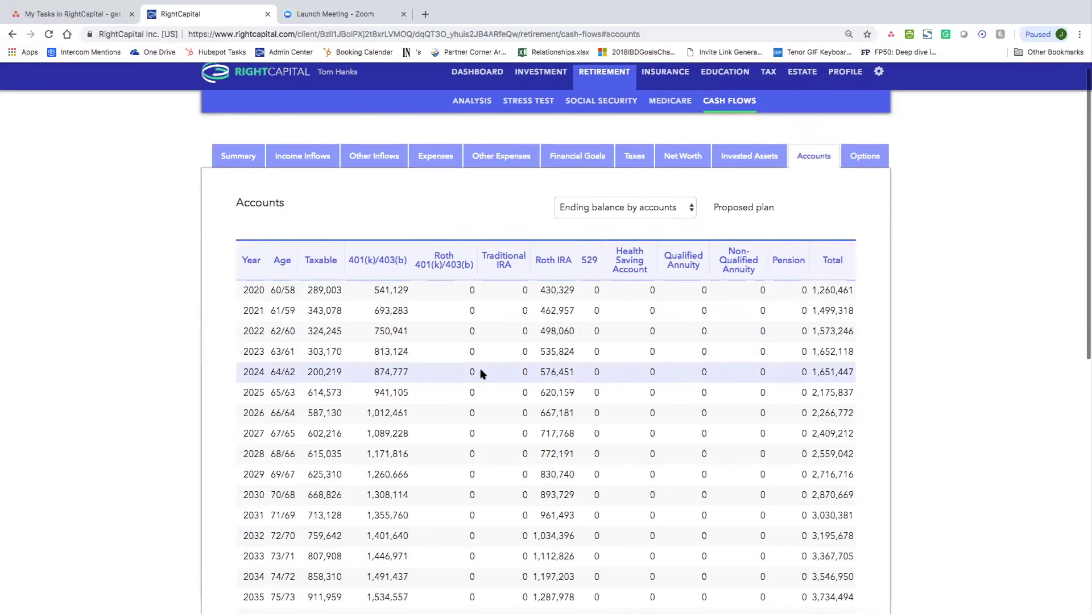
{"action": "scroll", "coordinate": [481, 374], "scroll_direction": "down", "scroll_amount": 3}
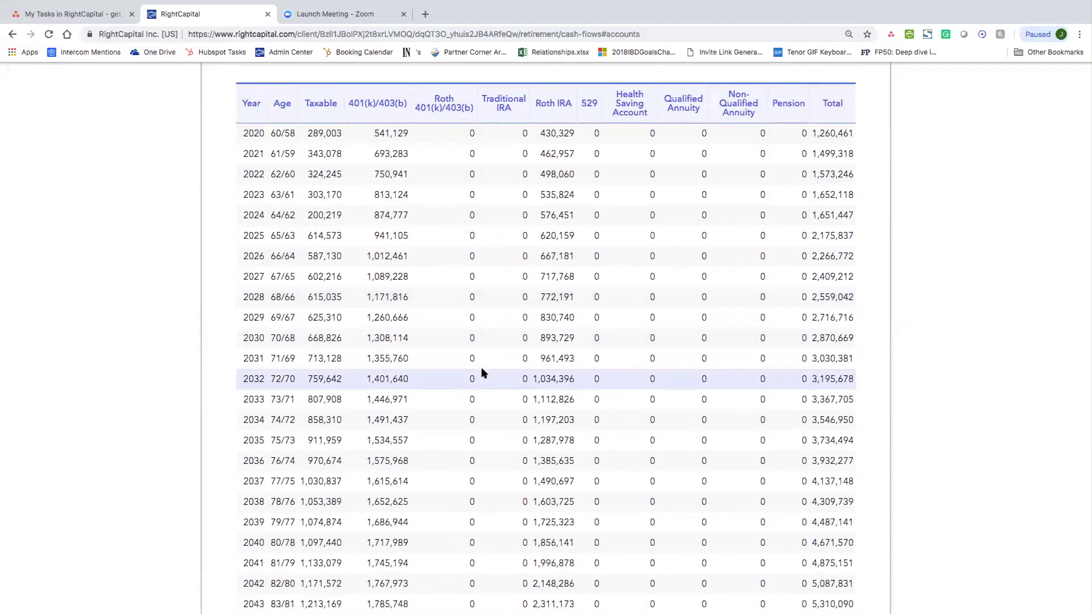
{"action": "scroll", "coordinate": [482, 373], "scroll_direction": "down", "scroll_amount": 3}
{"action": "scroll", "coordinate": [482, 373], "scroll_direction": "up", "scroll_amount": 6}
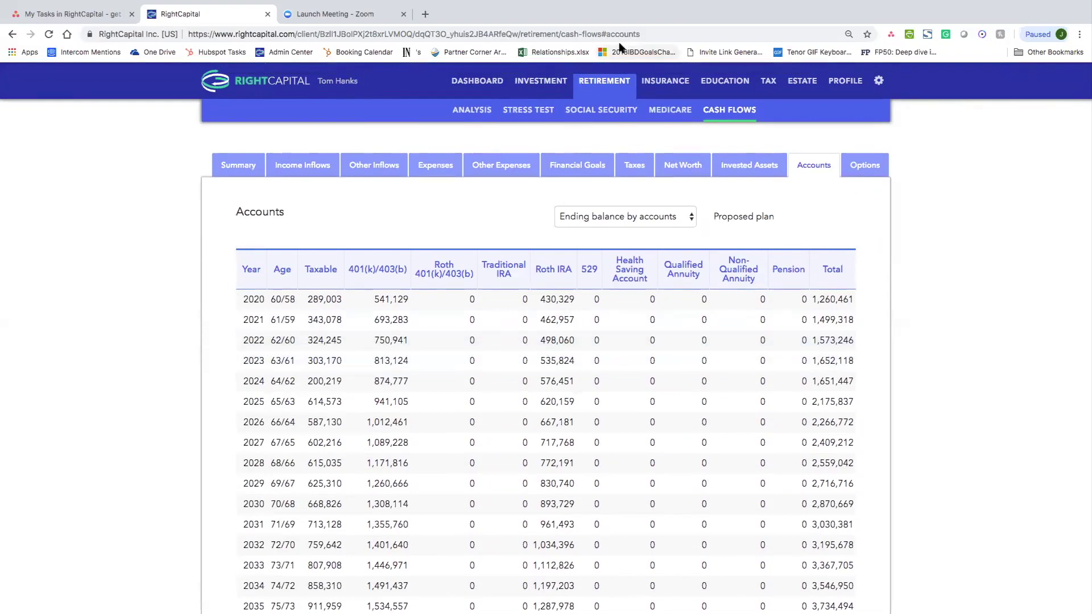
Return to the Dashboard's Balance Sheet, then show the Liquidity analysis page.
{"action": "left_click", "coordinate": [483, 82]}
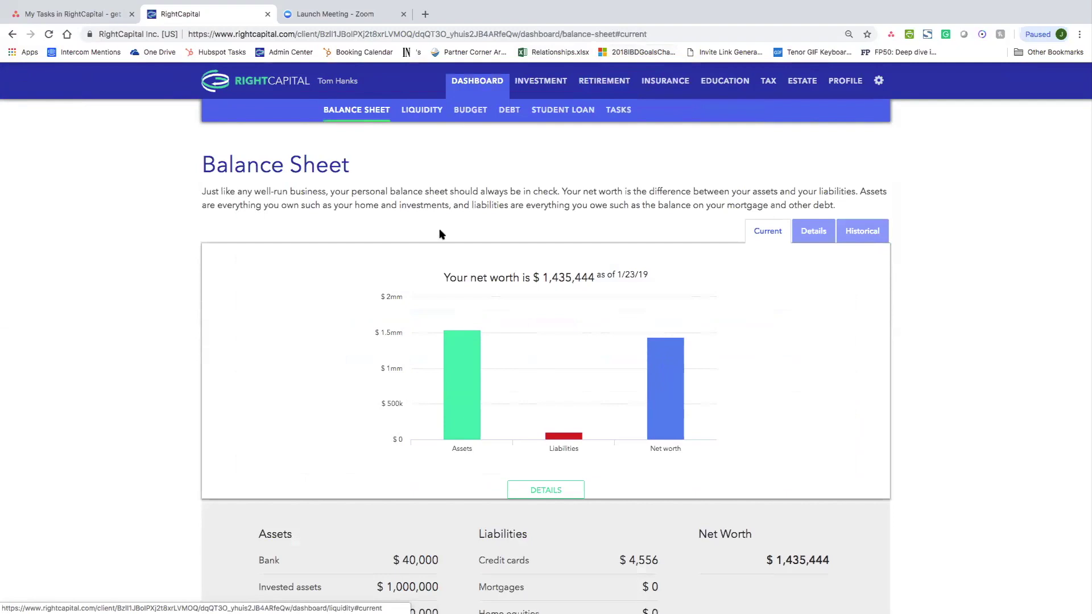
{"action": "scroll", "coordinate": [438, 266], "scroll_direction": "down", "scroll_amount": 2}
{"action": "scroll", "coordinate": [438, 266], "scroll_direction": "up", "scroll_amount": 2}
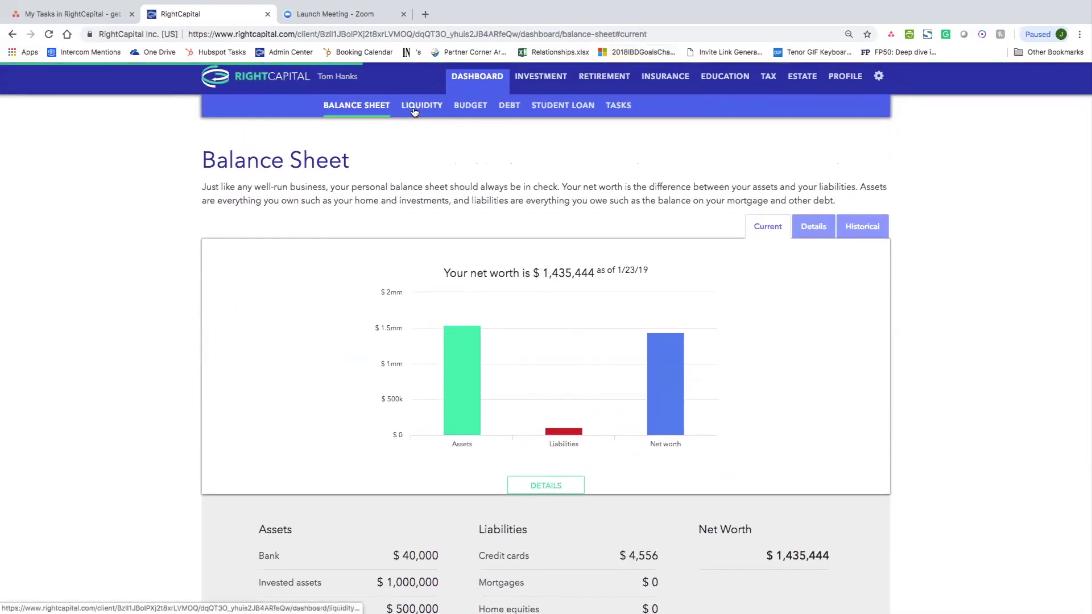
{"action": "left_click", "coordinate": [422, 105]}
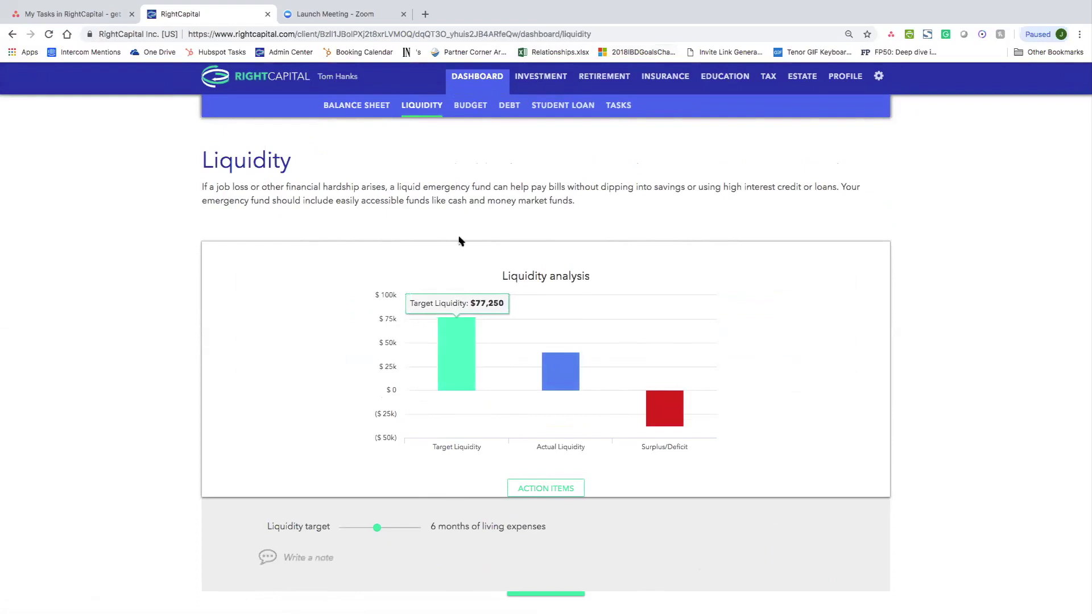
Open Budgeting to see $7,369 spent over the last 3 months against a $6,300 budget.
{"action": "left_click", "coordinate": [465, 106]}
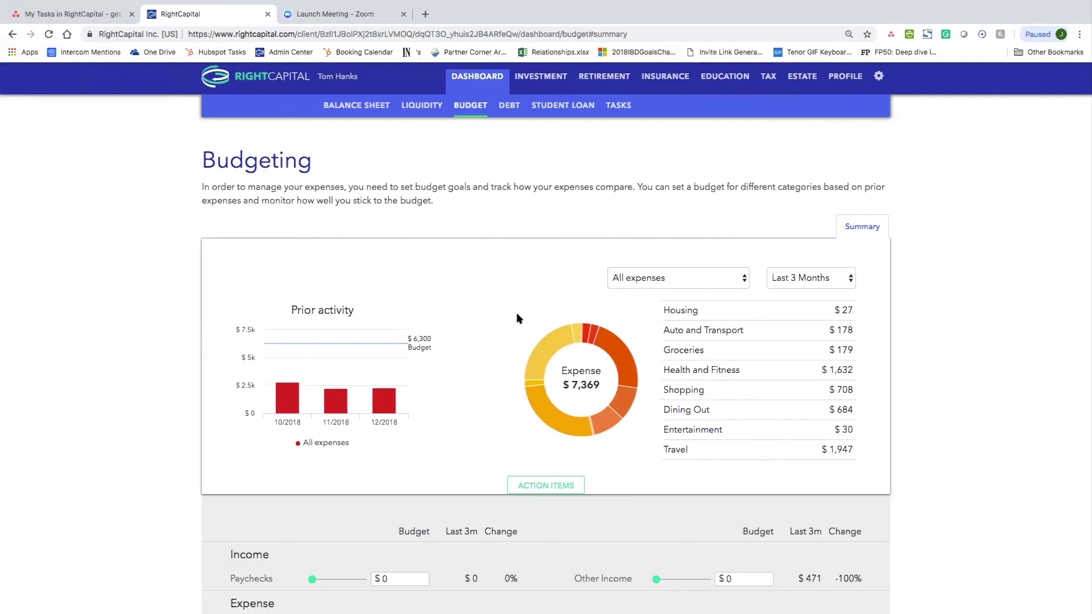
Show the Debt Management strategy saving $87,544 and becoming debt-free 205 months sooner.
{"action": "scroll", "coordinate": [518, 319], "scroll_direction": "up", "scroll_amount": 1}
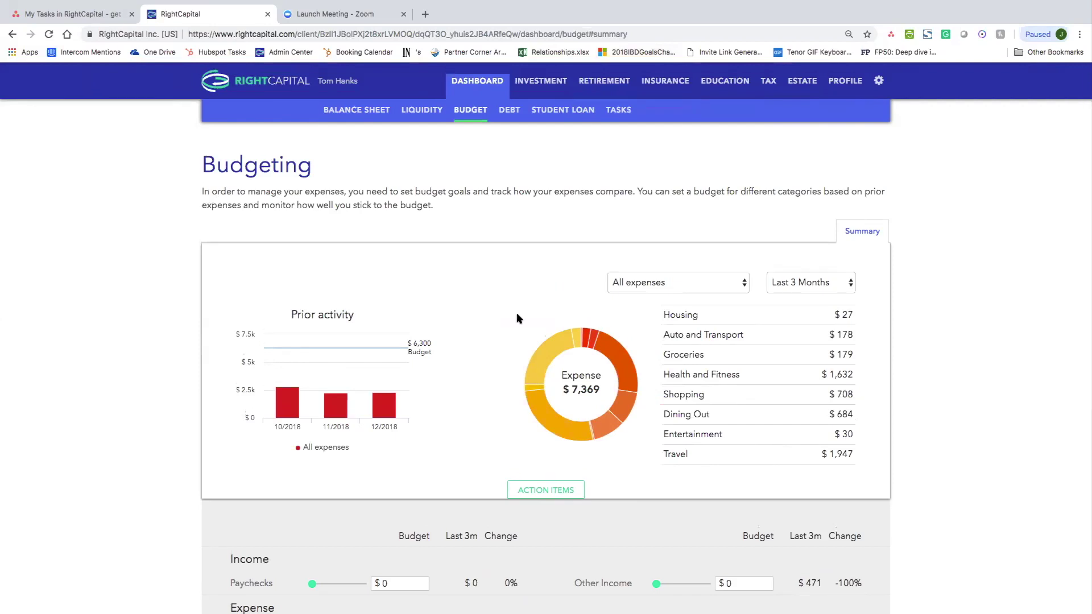
{"action": "left_click", "coordinate": [510, 113]}
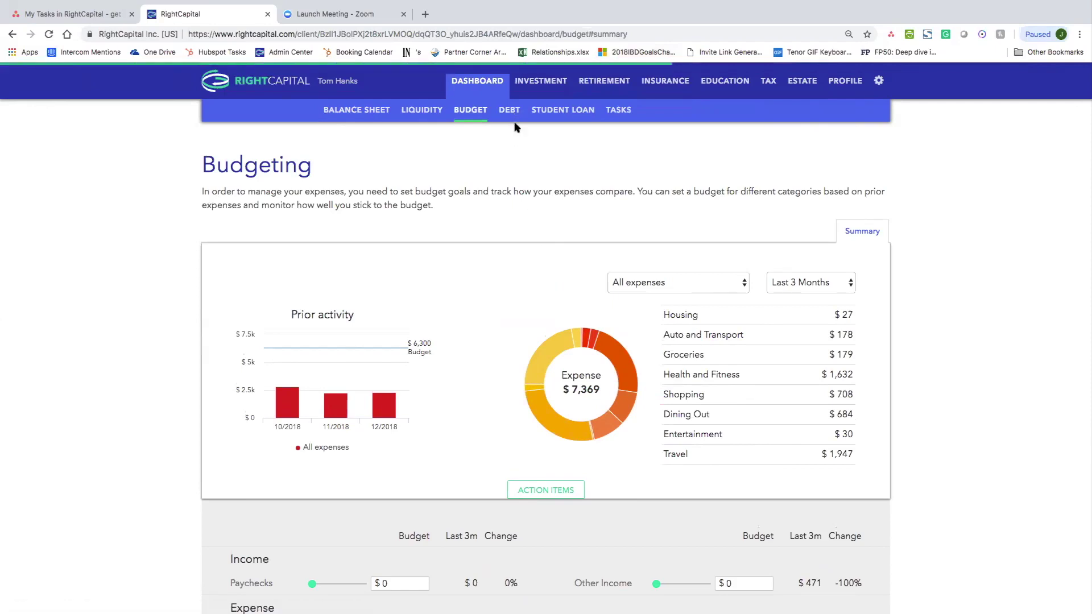
{"action": "scroll", "coordinate": [649, 523], "scroll_direction": "down", "scroll_amount": 3}
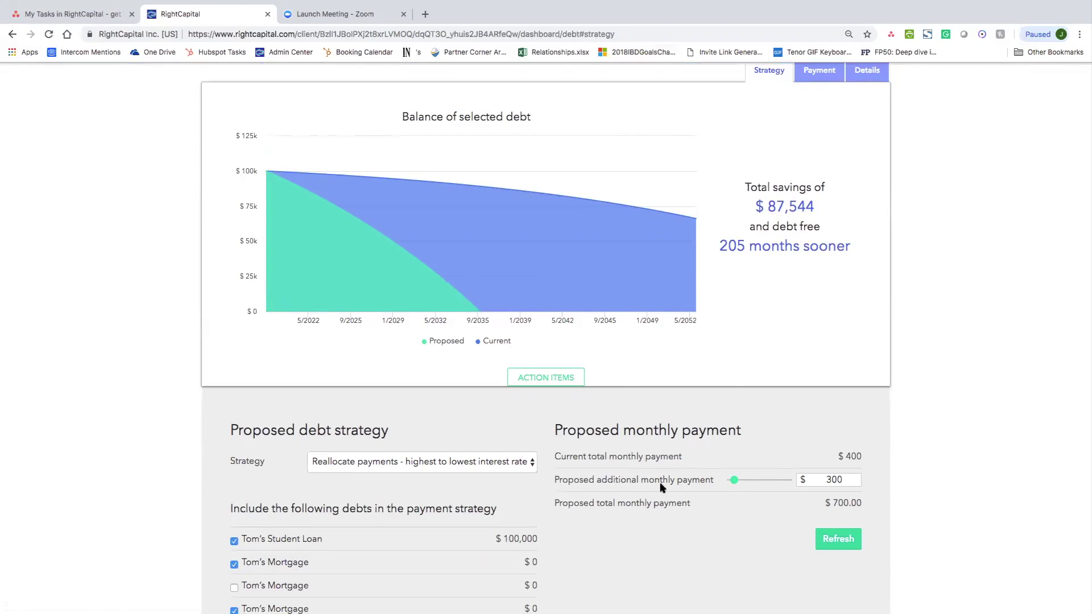
{"action": "scroll", "coordinate": [659, 486], "scroll_direction": "down", "scroll_amount": 1}
Confirm 'highest to lowest interest rate' as the debt strategy, then open the Student Loans summary.
{"action": "left_click", "coordinate": [534, 435]}
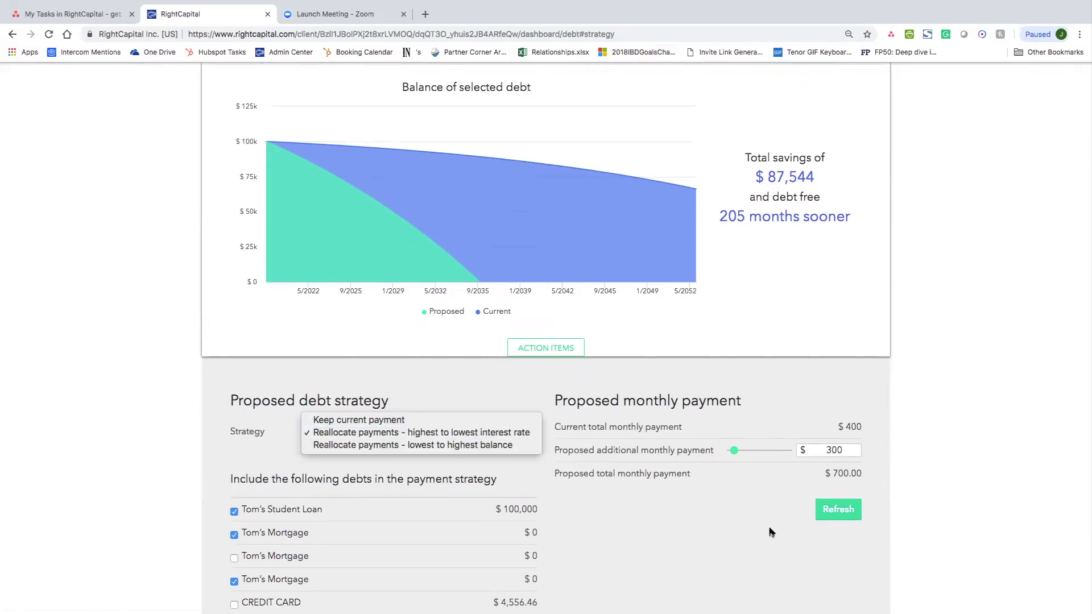
{"action": "left_click", "coordinate": [761, 178]}
{"action": "left_click_drag", "start_coordinate": [755, 178], "coordinate": [827, 181]}
{"action": "scroll", "coordinate": [787, 321], "scroll_direction": "up", "scroll_amount": 2}
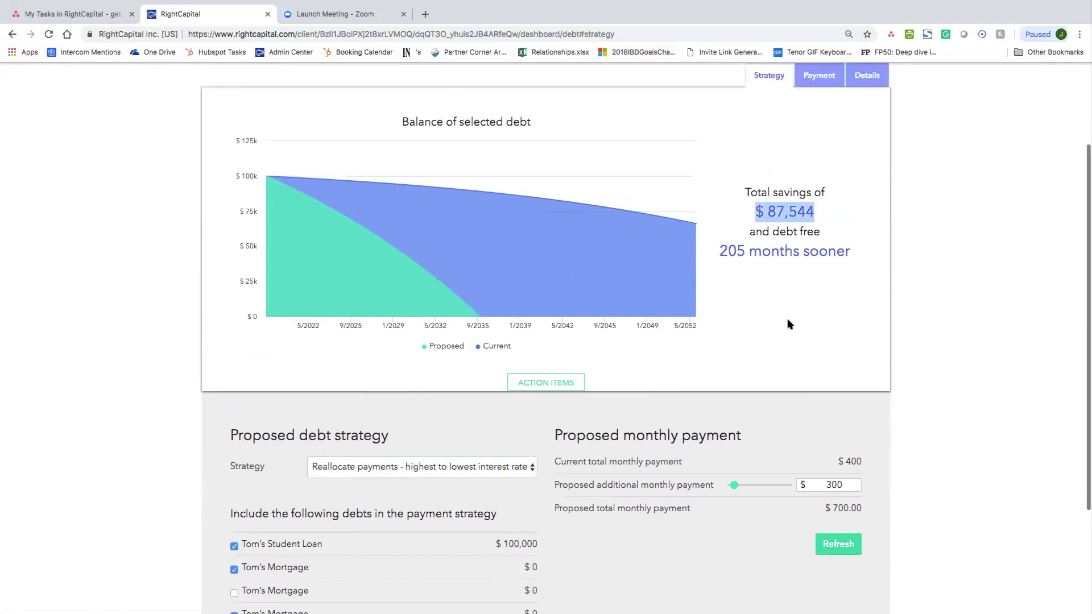
{"action": "scroll", "coordinate": [788, 321], "scroll_direction": "up", "scroll_amount": 1}
{"action": "left_click", "coordinate": [574, 111]}
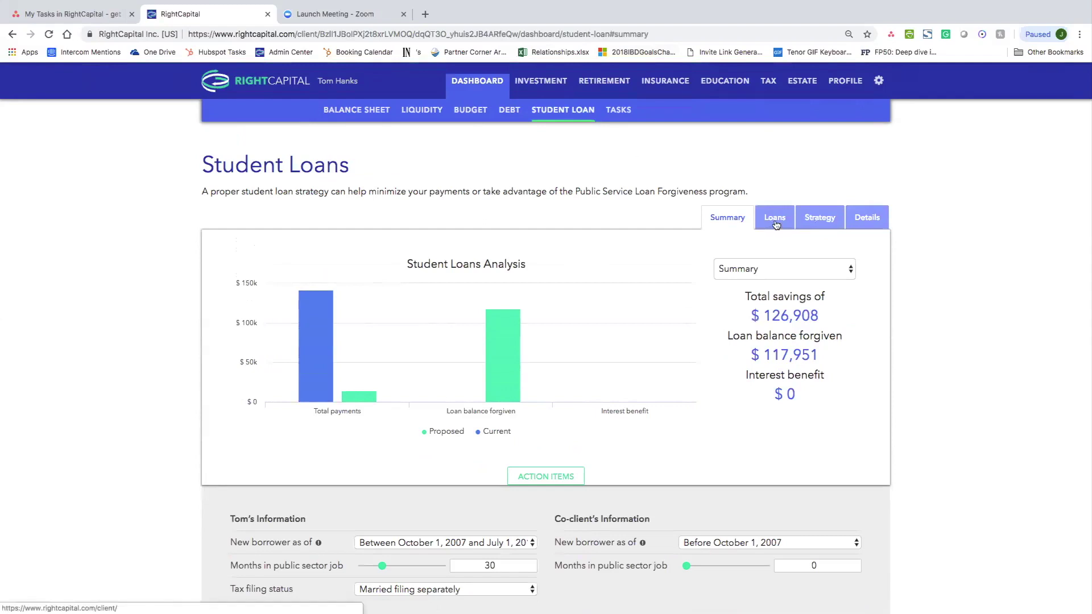
{"action": "left_click", "coordinate": [815, 219]}
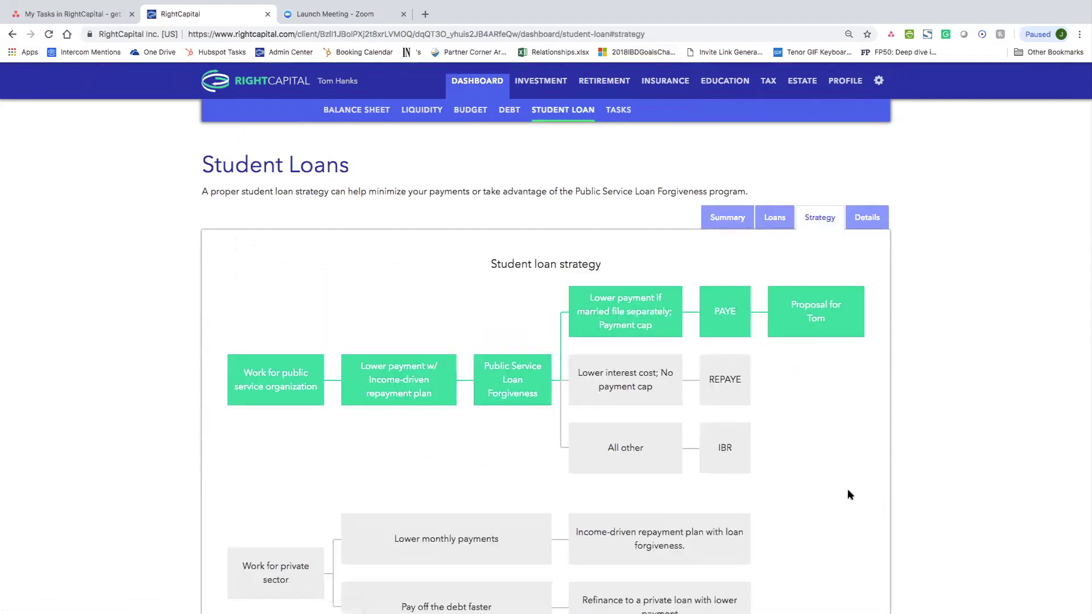
{"action": "scroll", "coordinate": [848, 492], "scroll_direction": "down", "scroll_amount": 2}
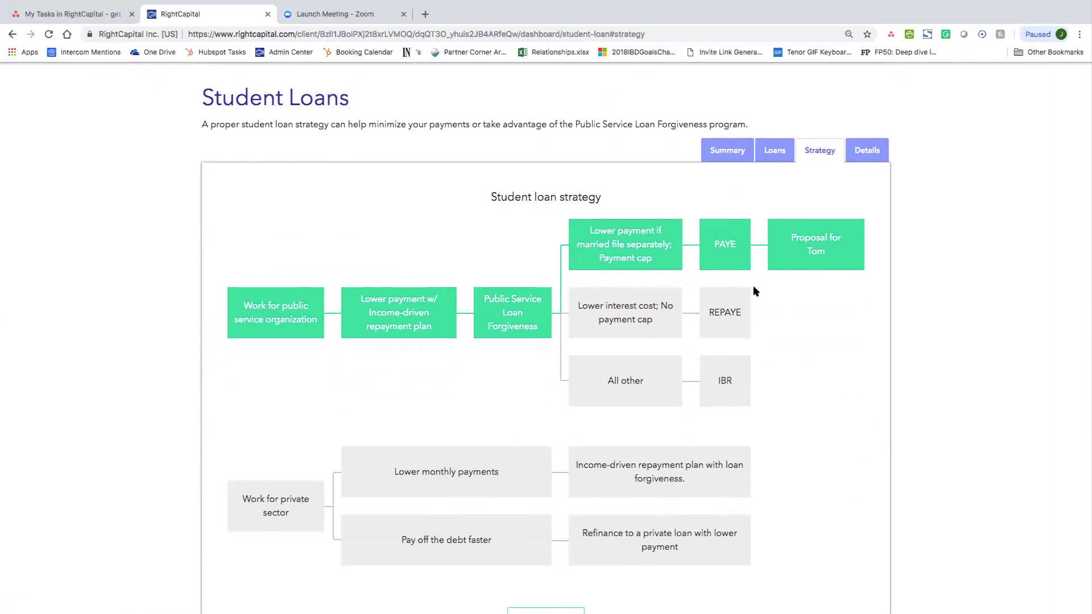
{"action": "left_click", "coordinate": [769, 152]}
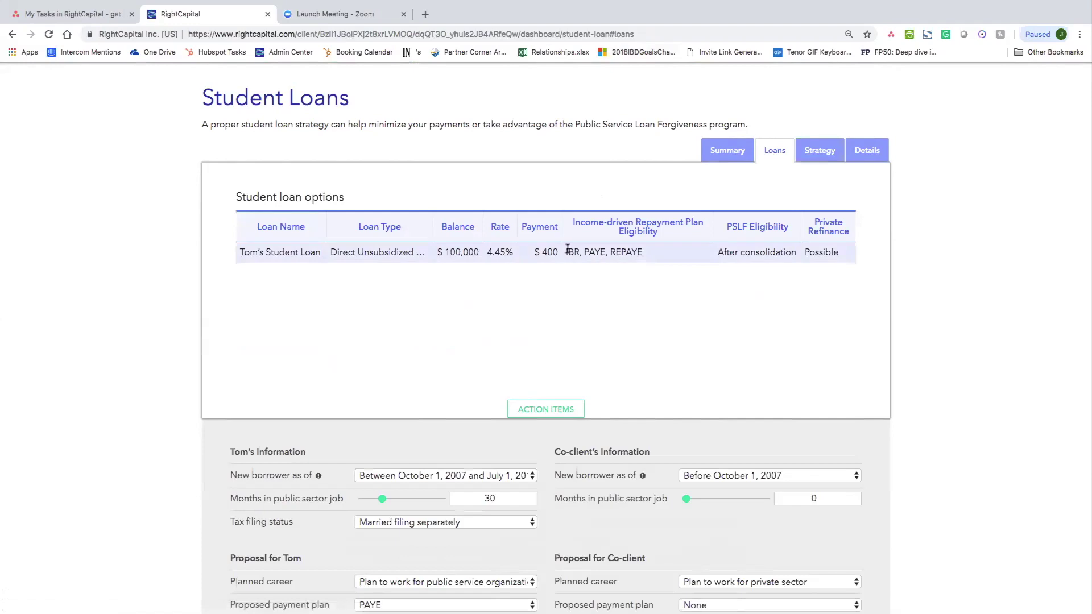
{"action": "scroll", "coordinate": [623, 320], "scroll_direction": "down", "scroll_amount": 1}
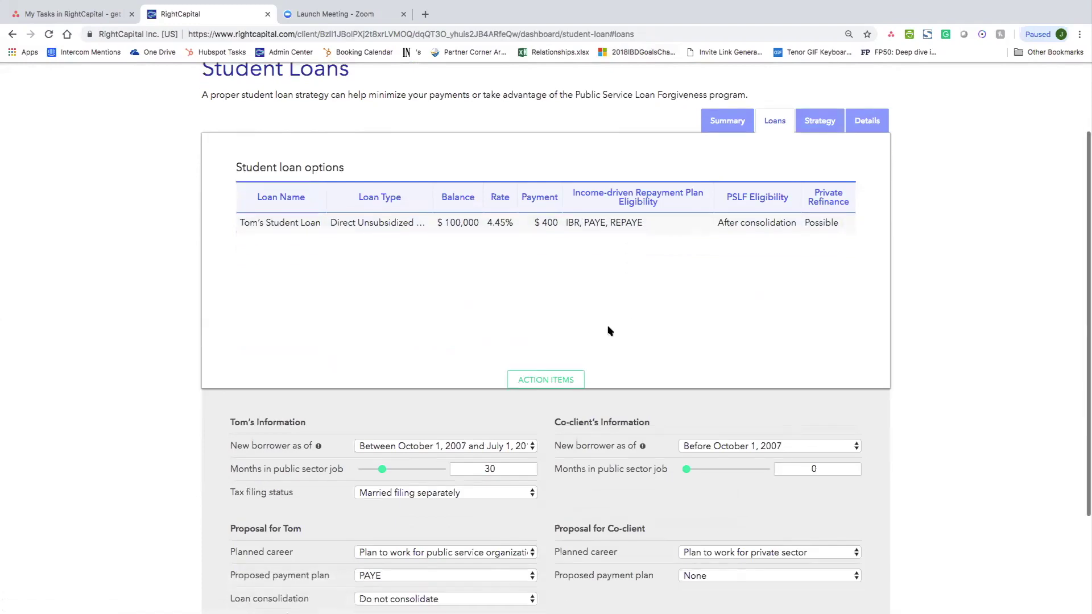
{"action": "scroll", "coordinate": [658, 265], "scroll_direction": "up", "scroll_amount": 1}
{"action": "left_click", "coordinate": [727, 138]}
{"action": "scroll", "coordinate": [556, 332], "scroll_direction": "down", "scroll_amount": 3}
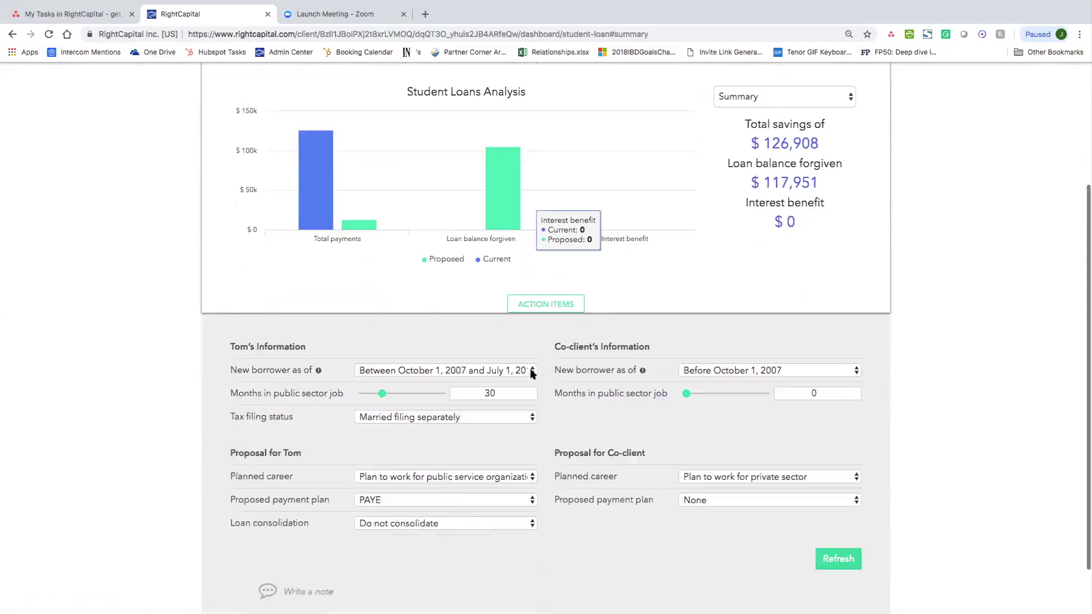
Set the primary client's payment plan to None and recalculate the student loan analysis.
{"action": "left_click", "coordinate": [521, 439]}
{"action": "left_click", "coordinate": [433, 401]}
{"action": "left_click", "coordinate": [829, 498]}
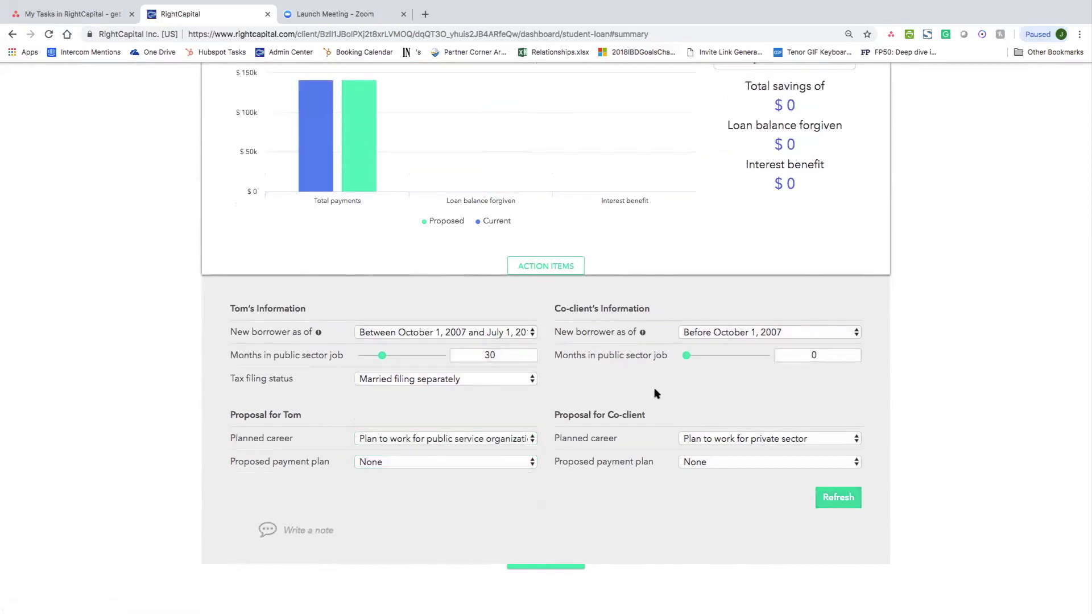
{"action": "scroll", "coordinate": [657, 393], "scroll_direction": "up", "scroll_amount": 1}
{"action": "scroll", "coordinate": [657, 393], "scroll_direction": "up", "scroll_amount": 1}
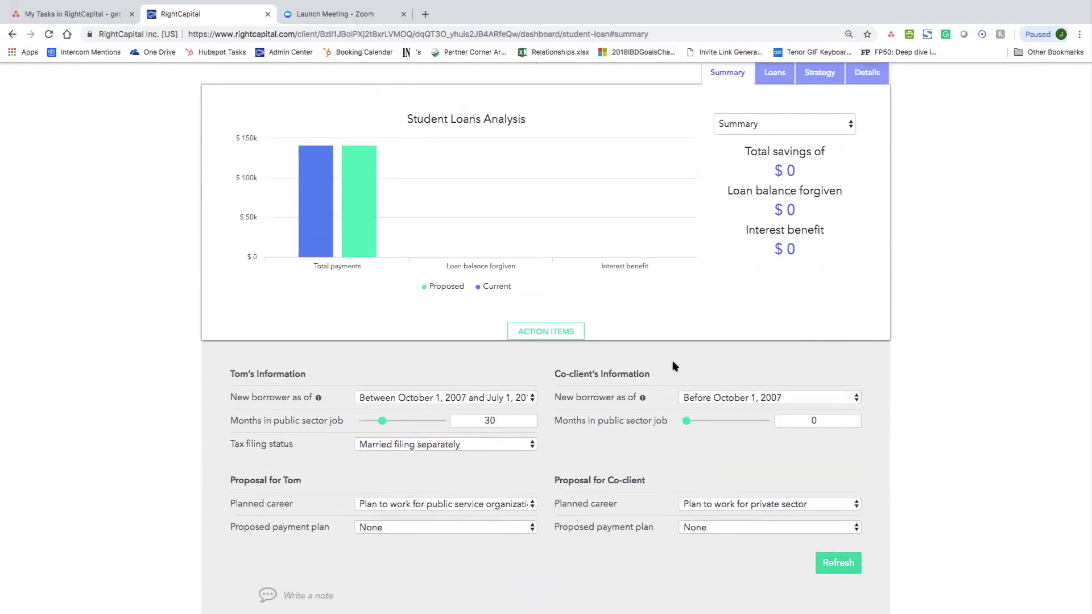
Review the yearly loan payment schedule, then the student loan summary chart.
{"action": "left_click", "coordinate": [865, 79]}
{"action": "scroll", "coordinate": [607, 422], "scroll_direction": "down", "scroll_amount": 2}
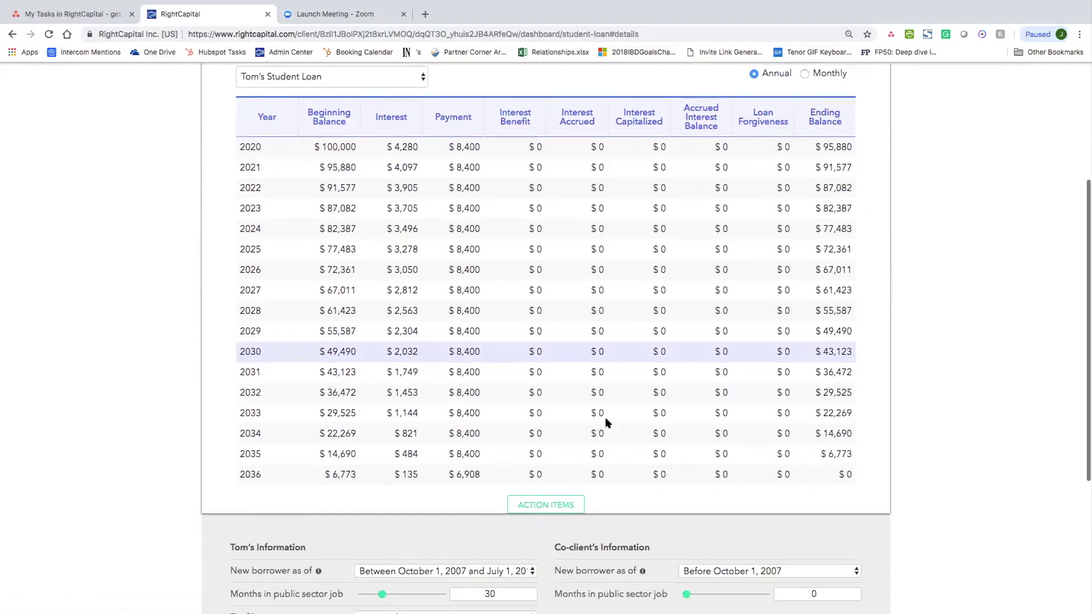
{"action": "scroll", "coordinate": [607, 422], "scroll_direction": "up", "scroll_amount": 4}
{"action": "scroll", "coordinate": [607, 422], "scroll_direction": "up", "scroll_amount": 3}
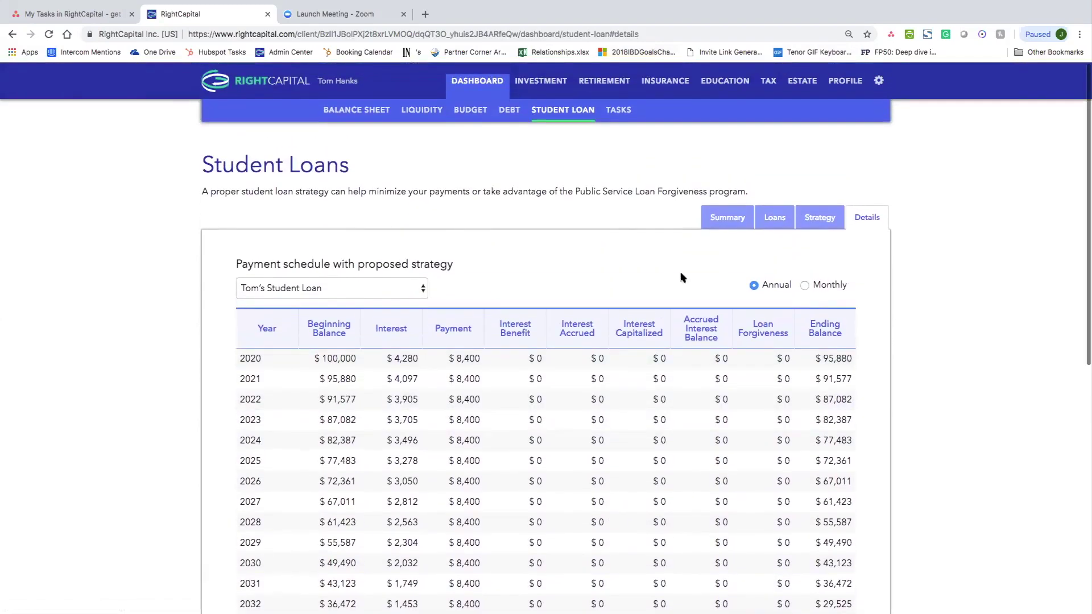
{"action": "left_click", "coordinate": [728, 215]}
{"action": "scroll", "coordinate": [535, 450], "scroll_direction": "down", "scroll_amount": 3}
{"action": "scroll", "coordinate": [535, 451], "scroll_direction": "down", "scroll_amount": 2}
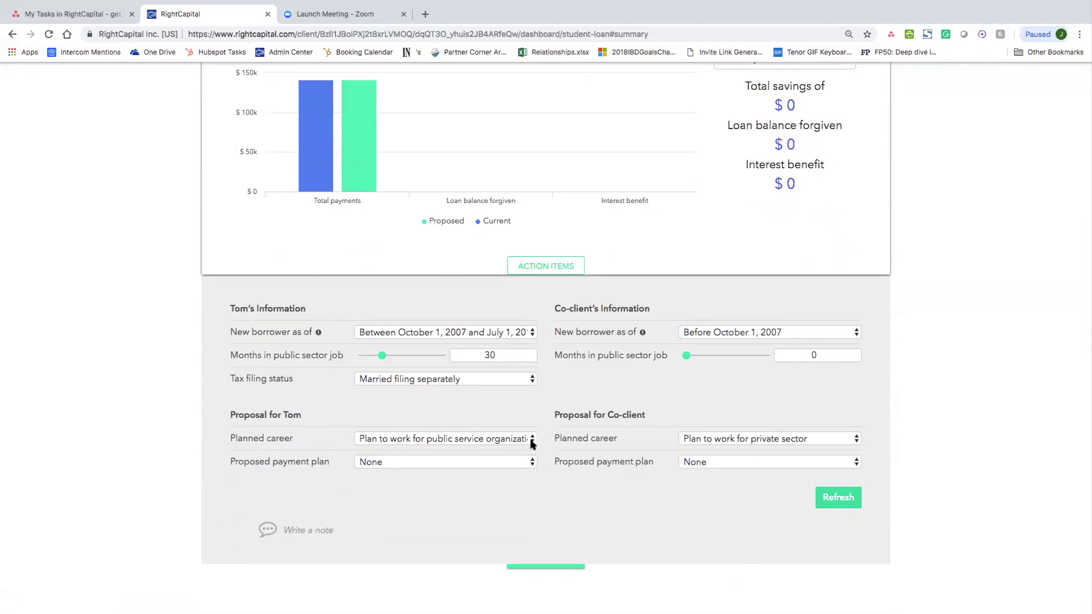
Keep the planned career unchanged, choose PAYE as the proposed payment plan and recalculate.
{"action": "left_click", "coordinate": [532, 441]}
{"action": "left_click", "coordinate": [518, 439]}
{"action": "left_click", "coordinate": [514, 462]}
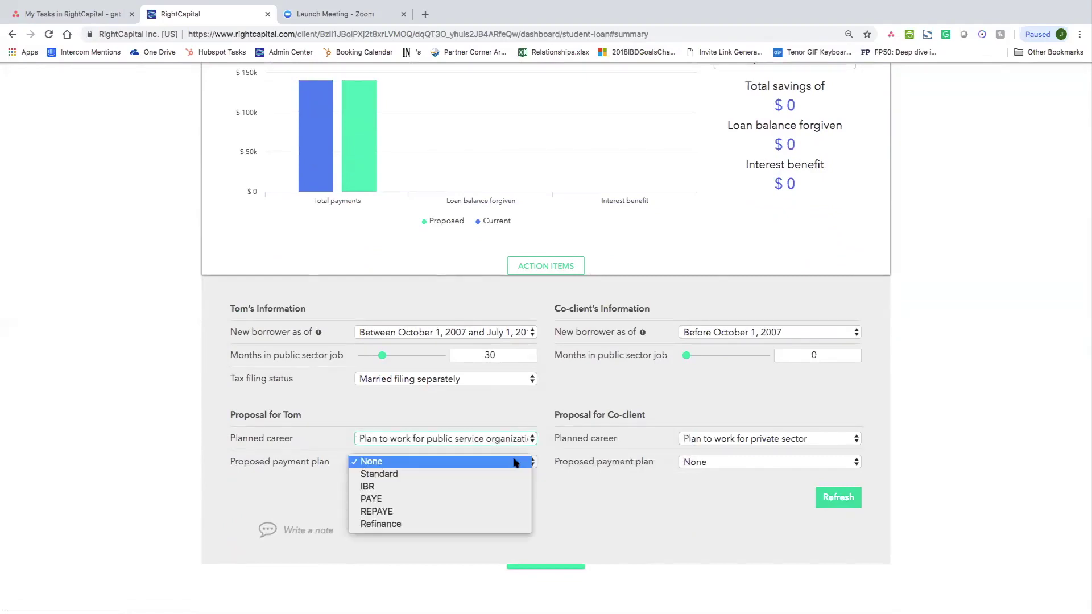
{"action": "left_click", "coordinate": [454, 498]}
{"action": "left_click", "coordinate": [830, 518]}
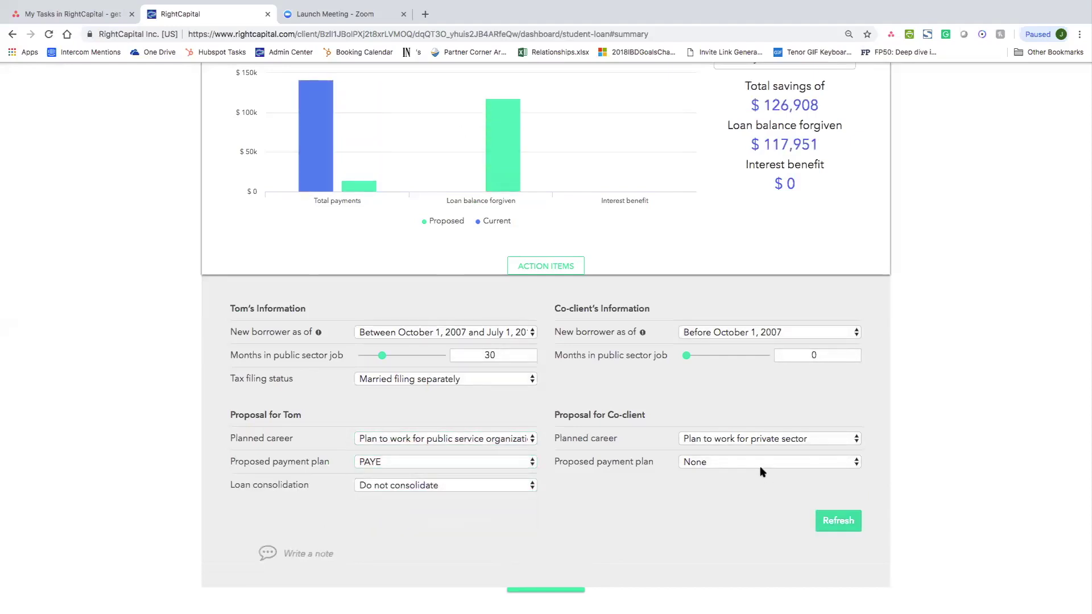
Check the $126,908 total savings, the year-by-year schedule, and return to the summary chart.
{"action": "scroll", "coordinate": [759, 464], "scroll_direction": "up", "scroll_amount": 3}
{"action": "left_click_drag", "start_coordinate": [746, 220], "coordinate": [830, 227]}
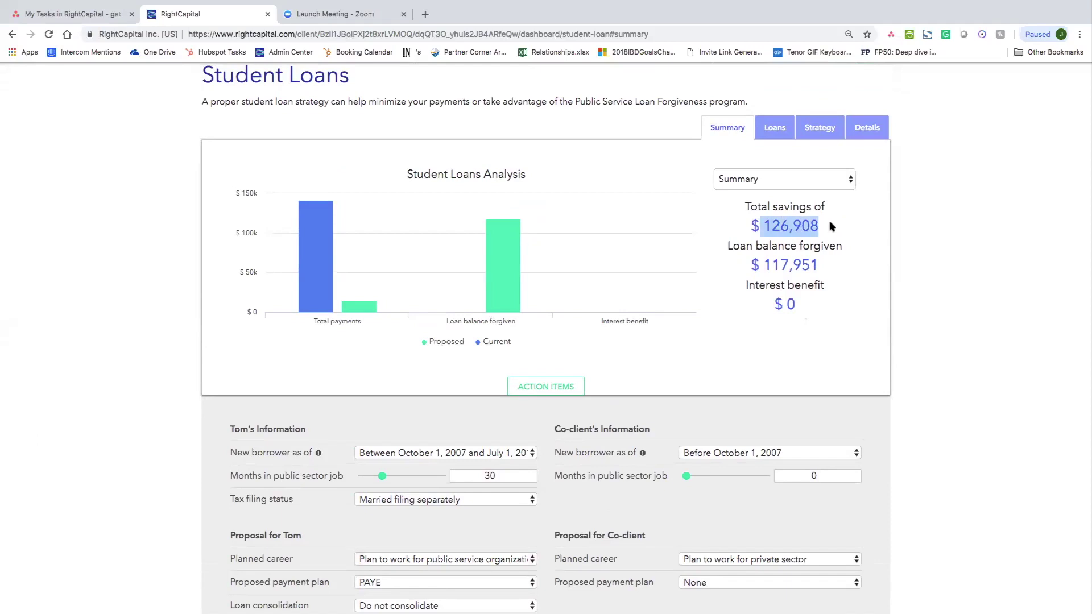
{"action": "left_click", "coordinate": [840, 257]}
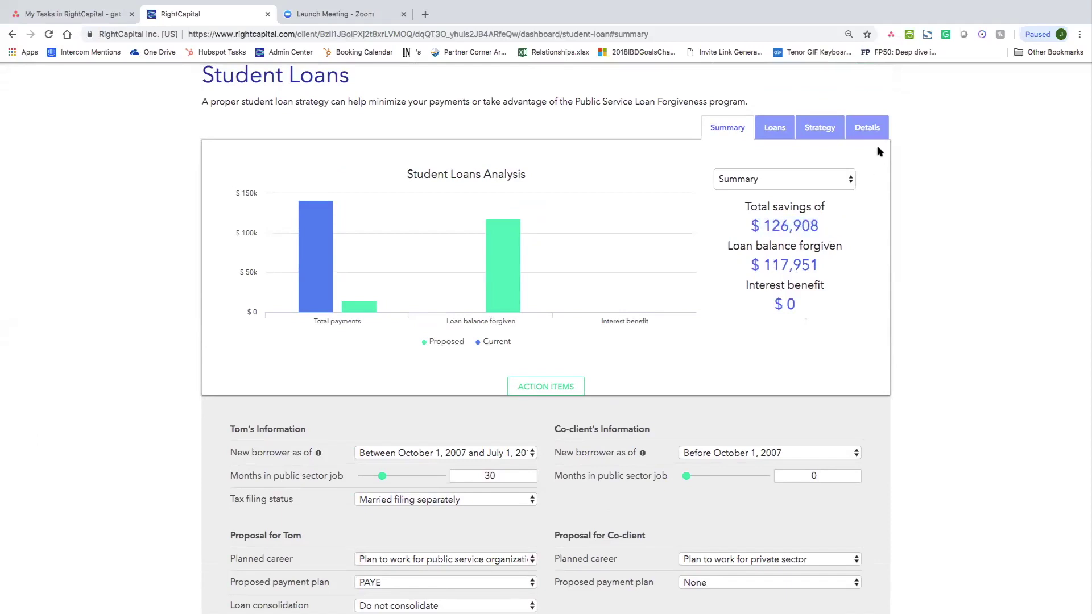
{"action": "left_click", "coordinate": [867, 127]}
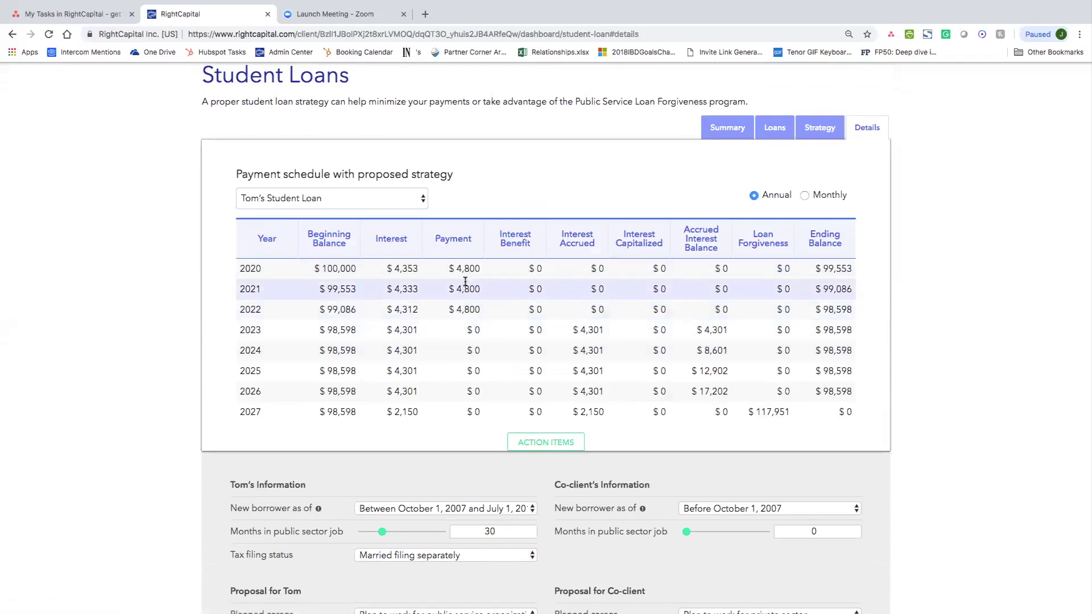
{"action": "left_click", "coordinate": [725, 129]}
{"action": "scroll", "coordinate": [715, 180], "scroll_direction": "up", "scroll_amount": 2}
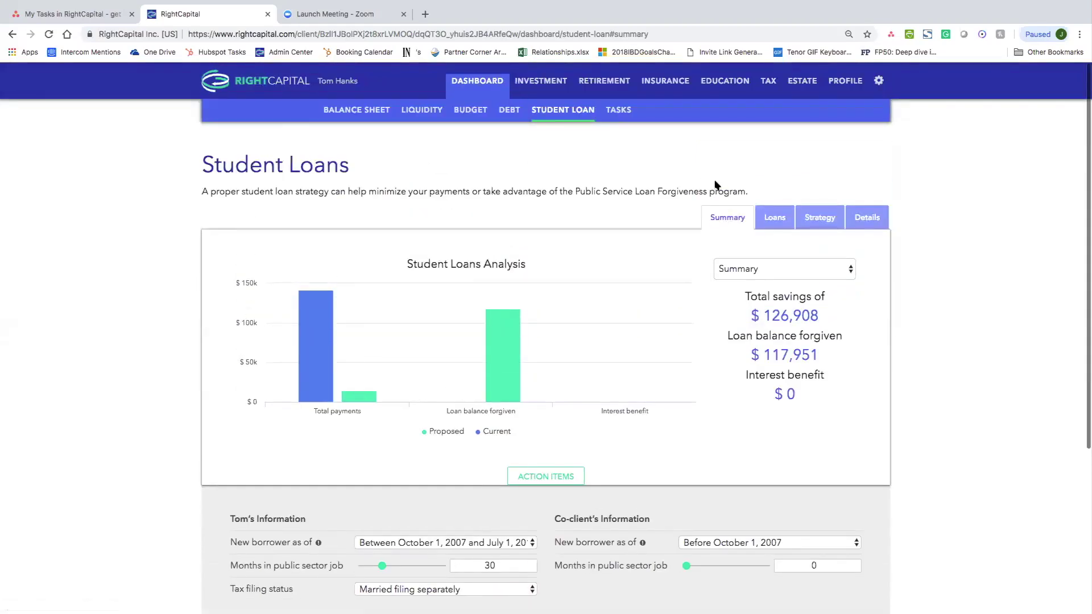
{"action": "left_click", "coordinate": [619, 110]}
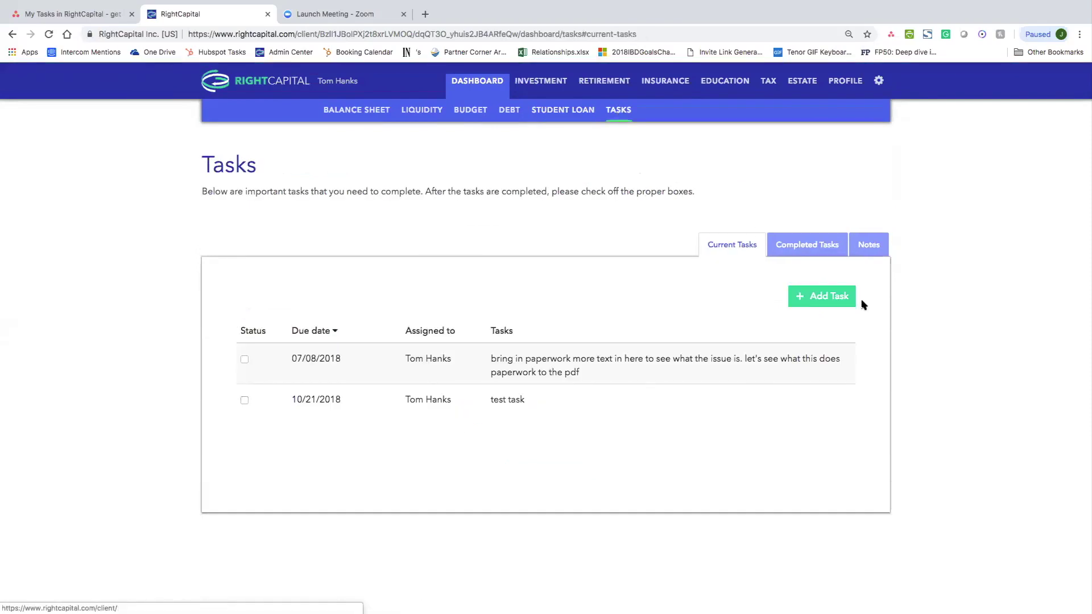
Start a new task, view Completed and Current Tasks, then open Investment Asset Allocation.
{"action": "left_click", "coordinate": [829, 299]}
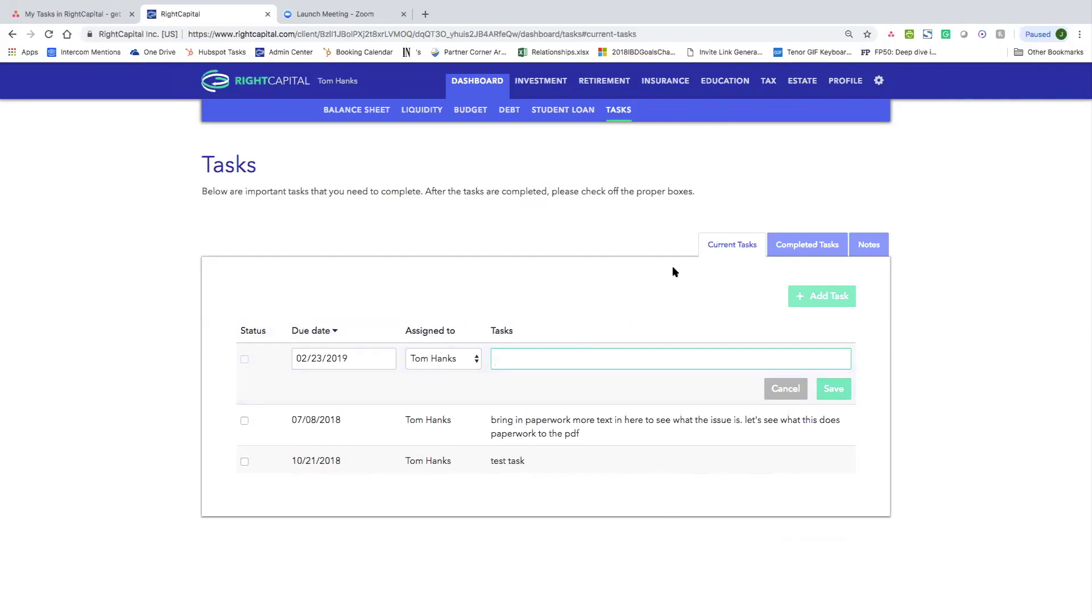
{"action": "left_click", "coordinate": [804, 249]}
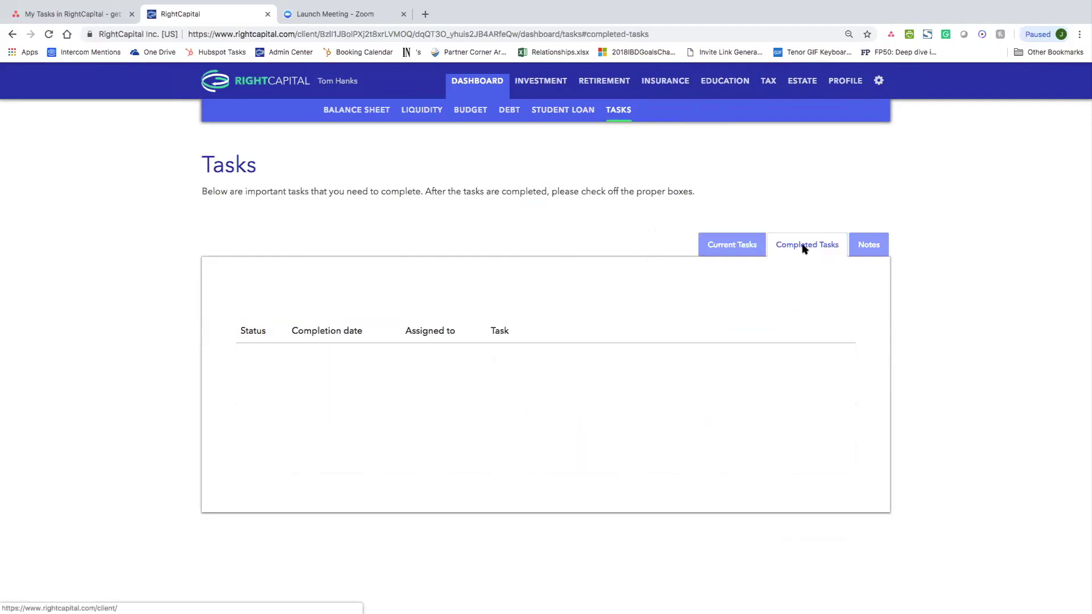
{"action": "left_click", "coordinate": [742, 245]}
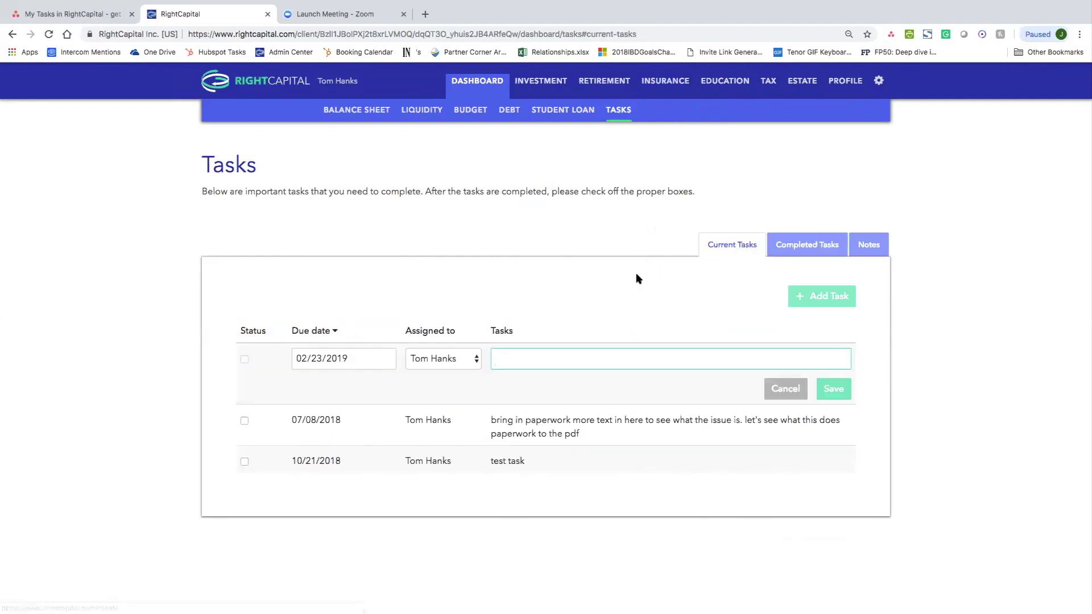
{"action": "left_click", "coordinate": [552, 91]}
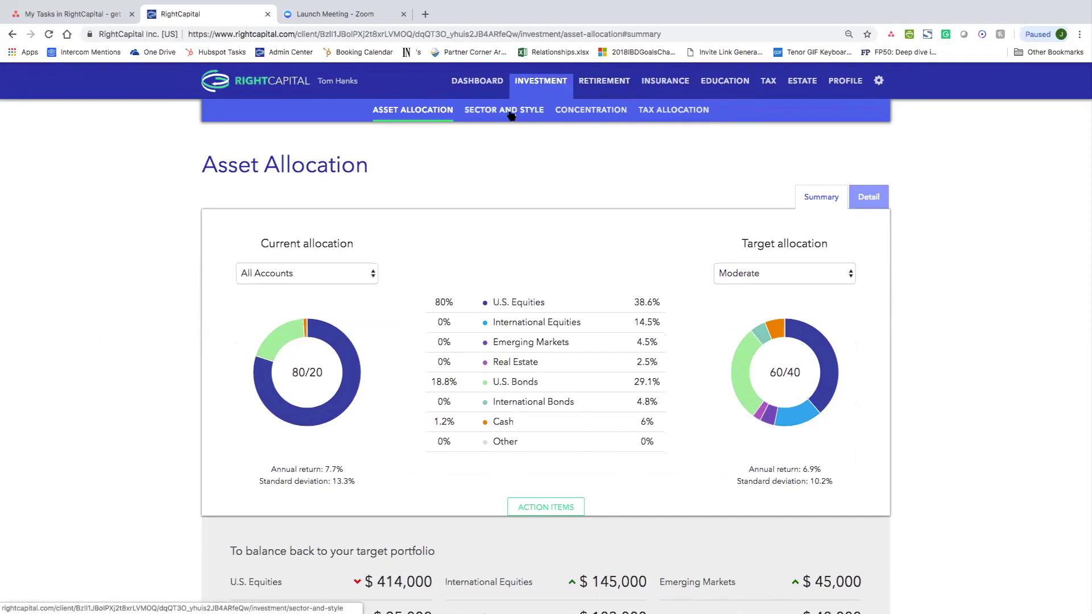
Set target allocation to Most Aggressive (90/10), then browse Sector and Style, Concentration and Tax Allocation.
{"action": "left_click", "coordinate": [831, 283]}
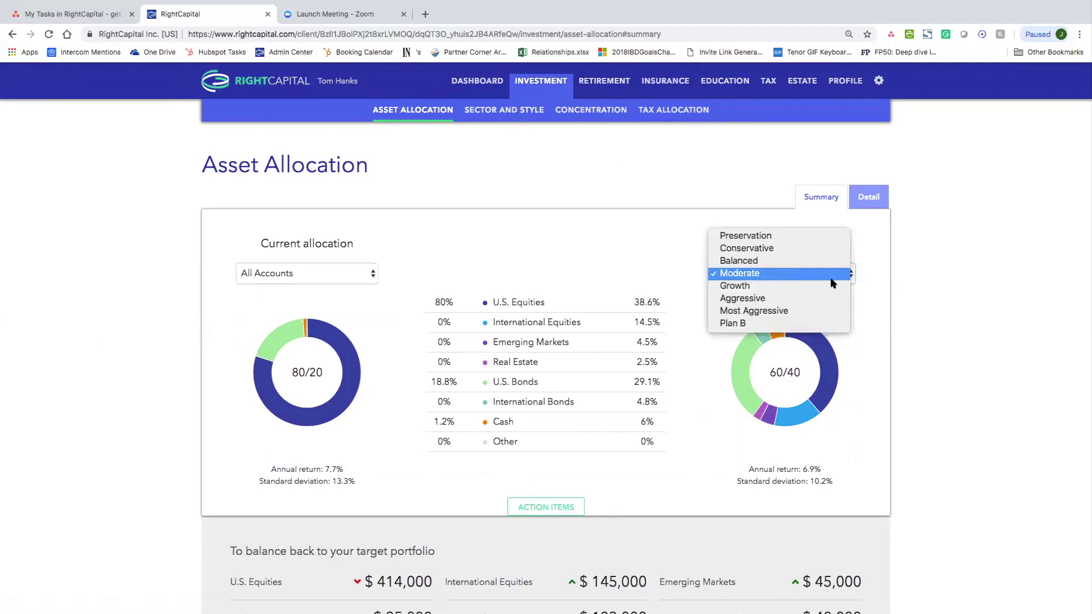
{"action": "left_click", "coordinate": [801, 313]}
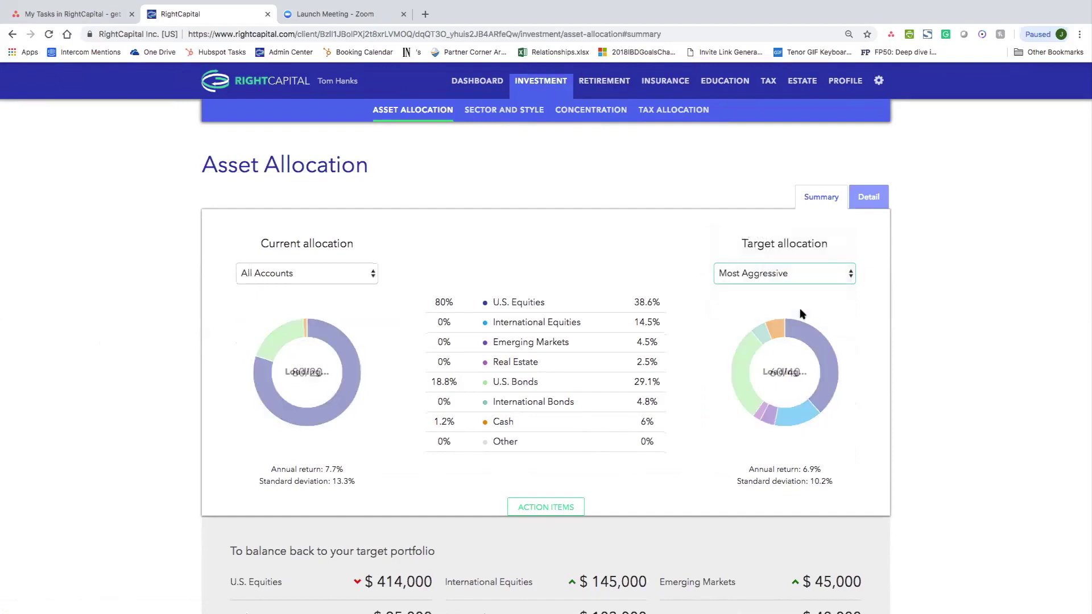
{"action": "left_click", "coordinate": [503, 112]}
{"action": "left_click", "coordinate": [581, 111]}
{"action": "left_click", "coordinate": [663, 108]}
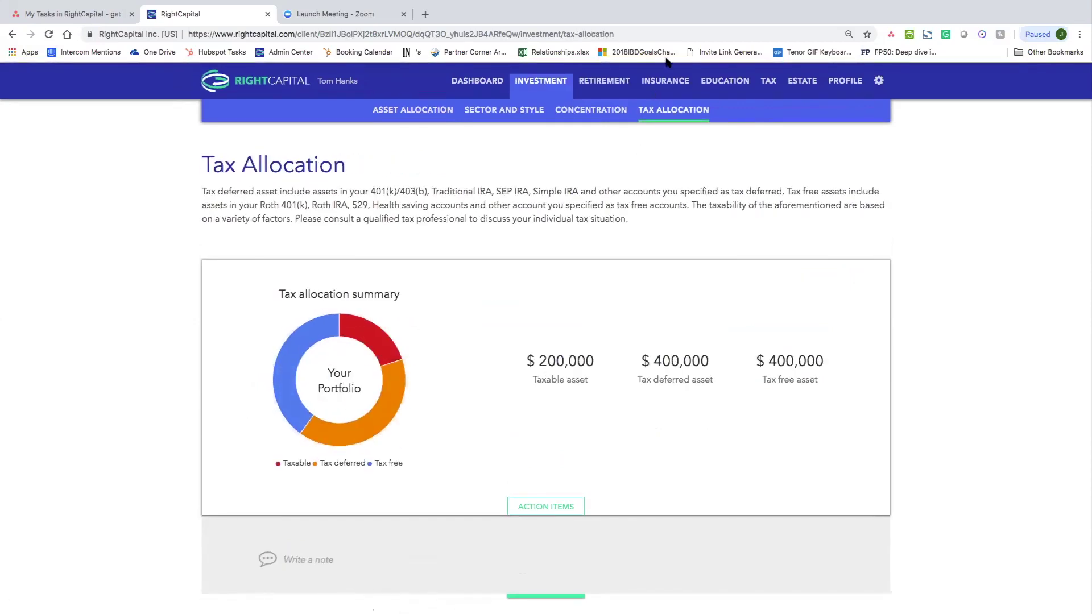
{"action": "left_click", "coordinate": [681, 87]}
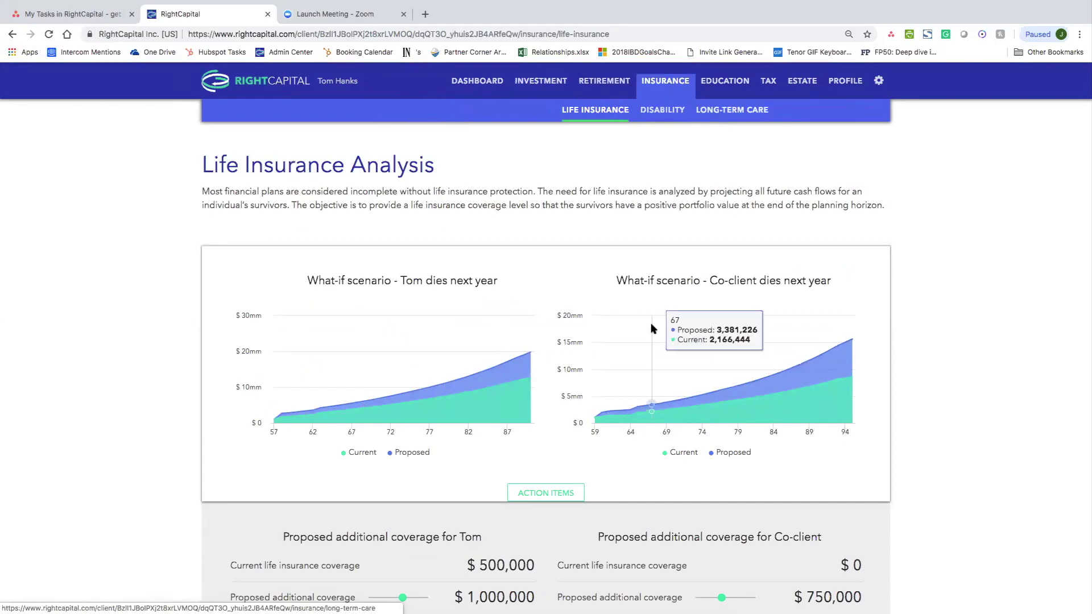
Review the College Funding Analysis page.
{"action": "scroll", "coordinate": [654, 239], "scroll_direction": "down", "scroll_amount": 3}
{"action": "scroll", "coordinate": [621, 330], "scroll_direction": "up", "scroll_amount": 3}
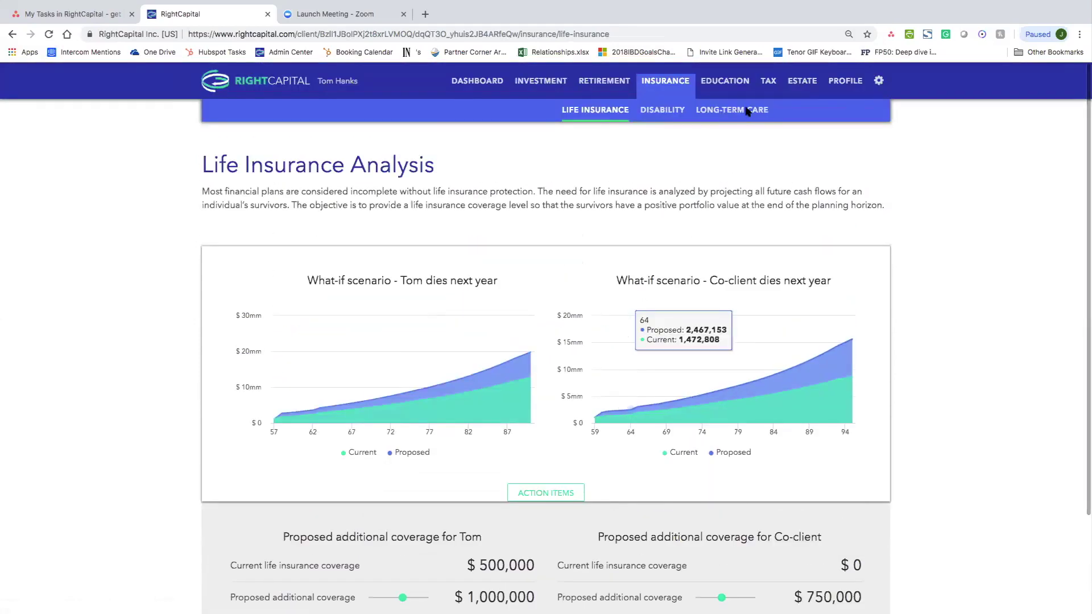
{"action": "left_click", "coordinate": [730, 82]}
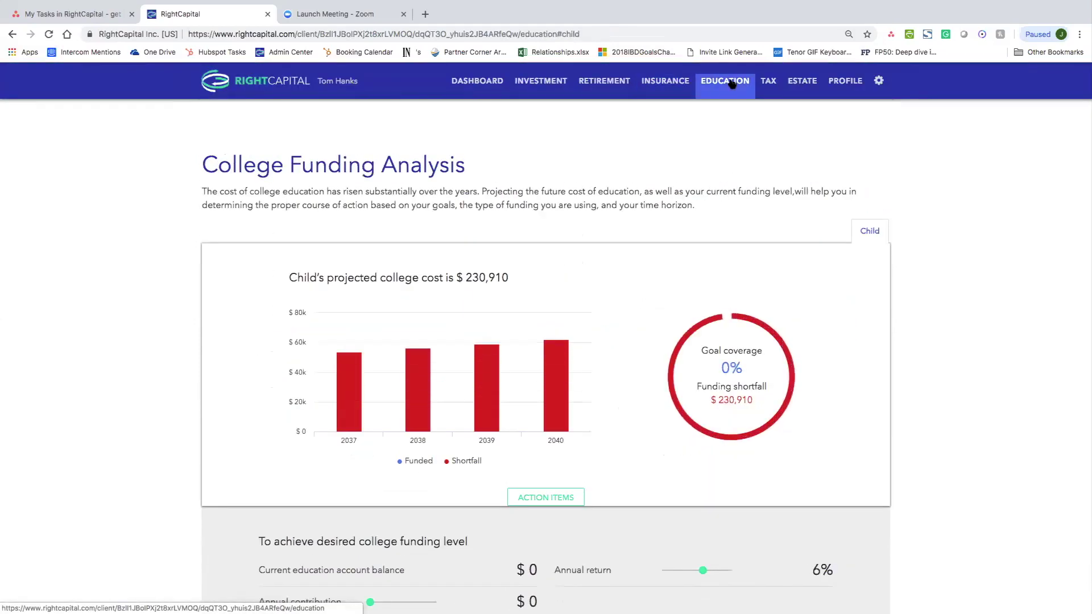
Show the Estate Planning Details, with net estates of $6,738,676 and ($292,378).
{"action": "left_click", "coordinate": [802, 82]}
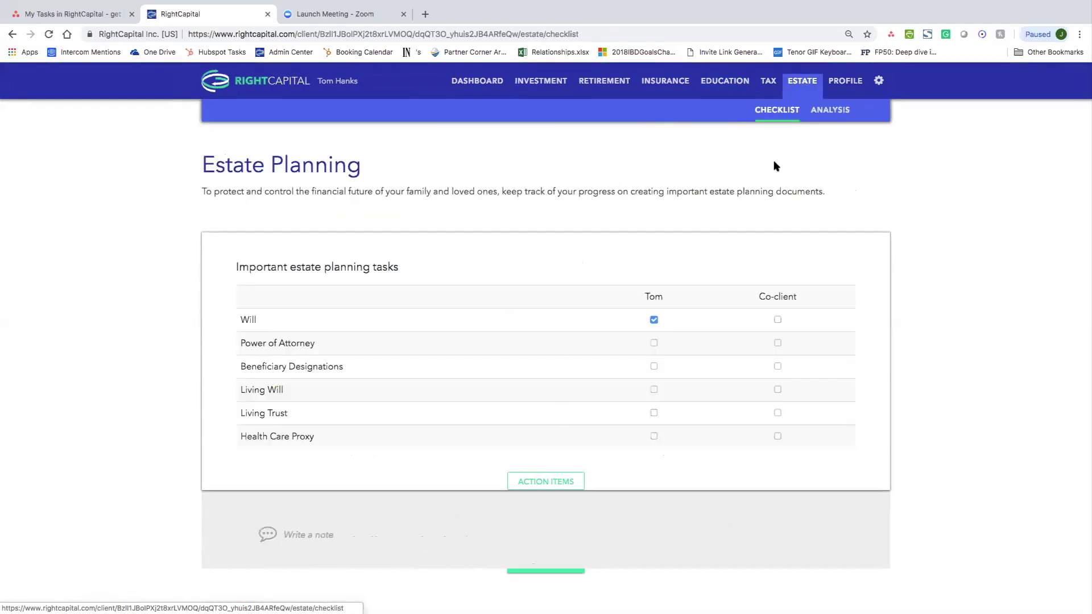
{"action": "left_click", "coordinate": [830, 112]}
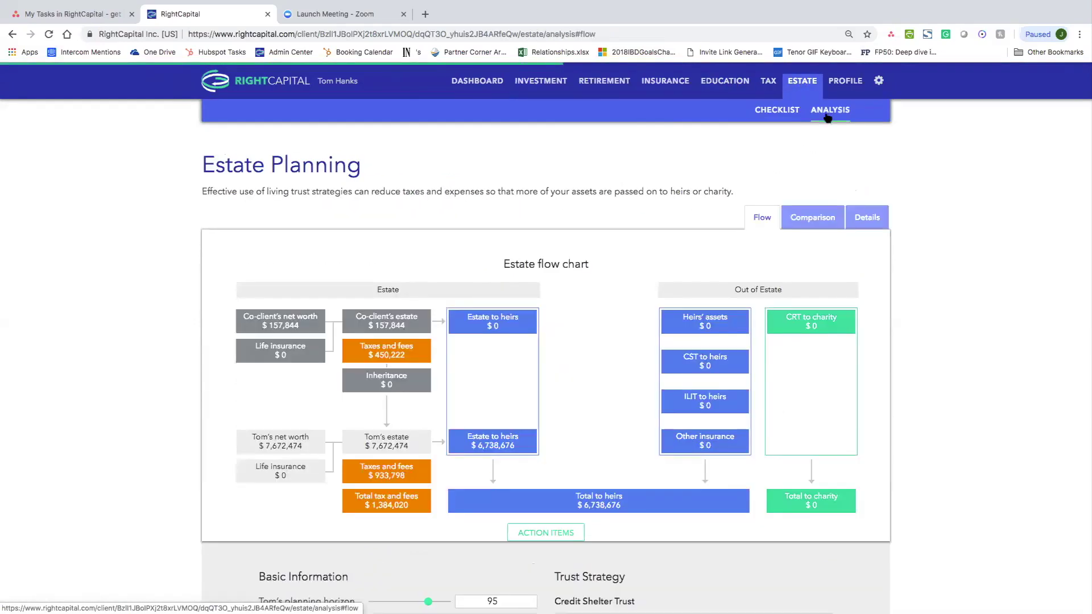
{"action": "left_click", "coordinate": [867, 217]}
{"action": "scroll", "coordinate": [689, 361], "scroll_direction": "down", "scroll_amount": 4}
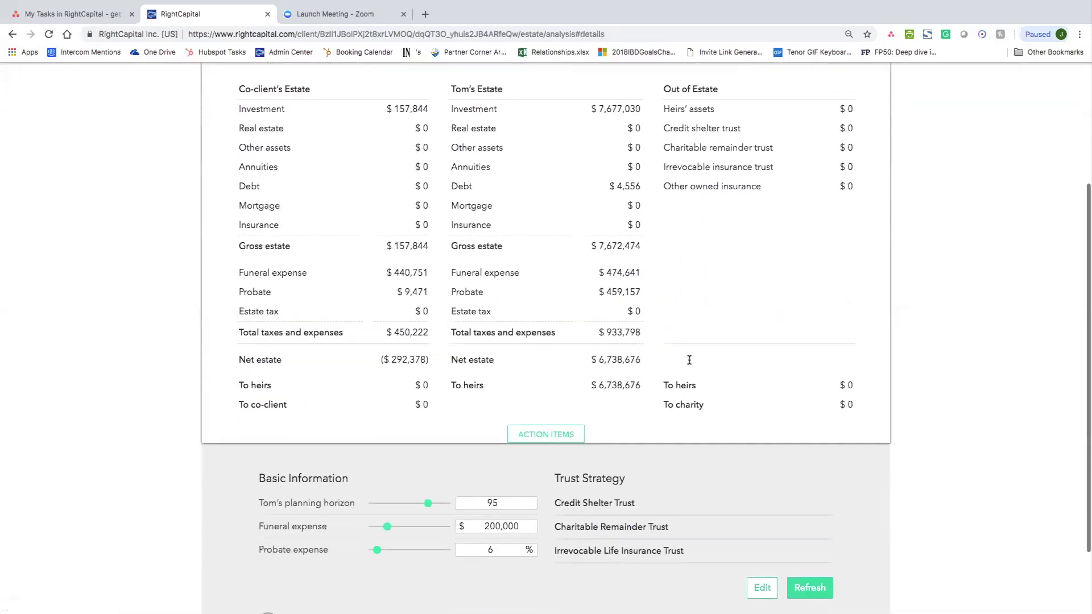
{"action": "scroll", "coordinate": [690, 361], "scroll_direction": "up", "scroll_amount": 4}
{"action": "scroll", "coordinate": [756, 95], "scroll_direction": "up", "scroll_amount": 1}
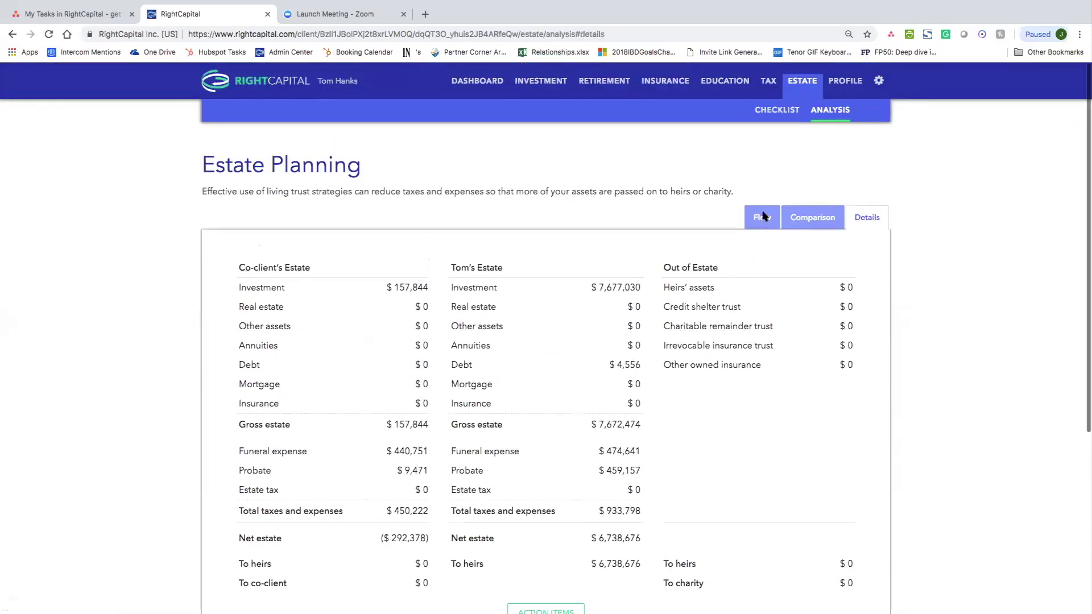
{"action": "left_click", "coordinate": [766, 83]}
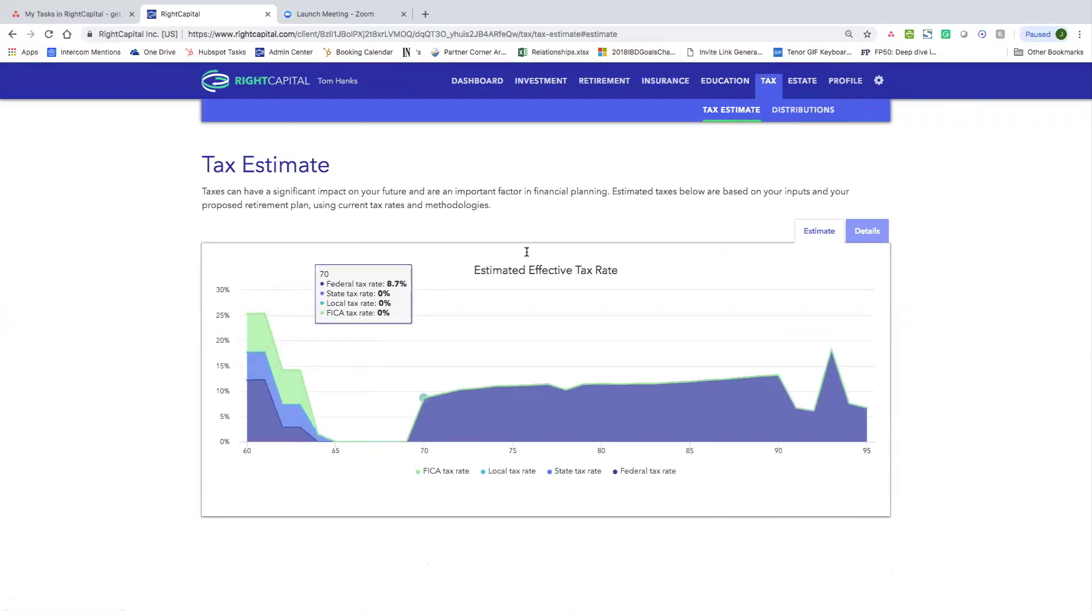
On Distribution and Conversion, set pro-rata withdrawal with a 0% Roth conversion bracket fill.
{"action": "left_click", "coordinate": [797, 110]}
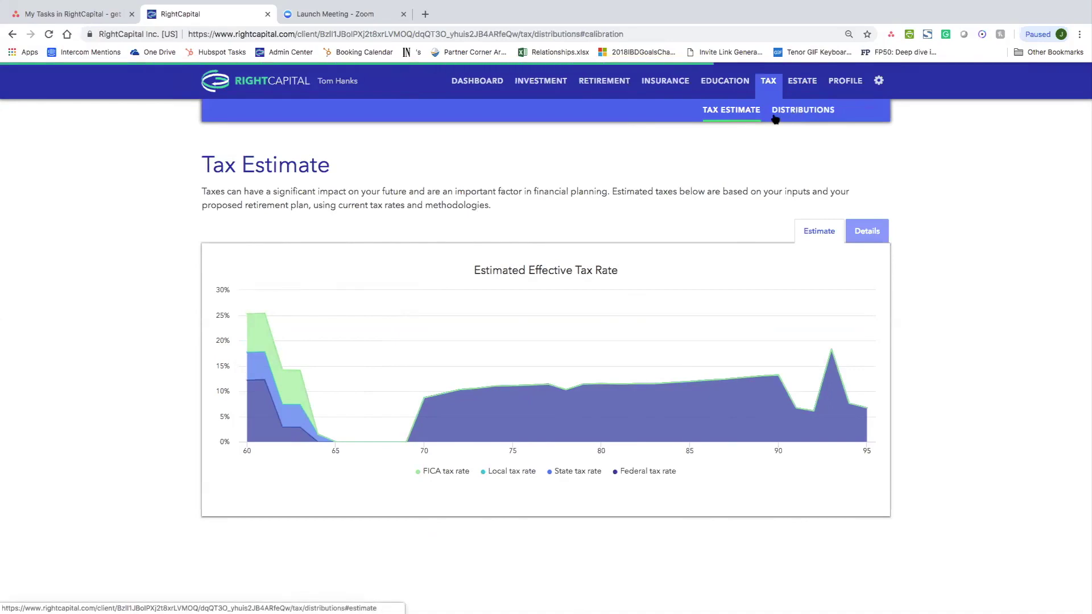
{"action": "scroll", "coordinate": [364, 512], "scroll_direction": "down", "scroll_amount": 3}
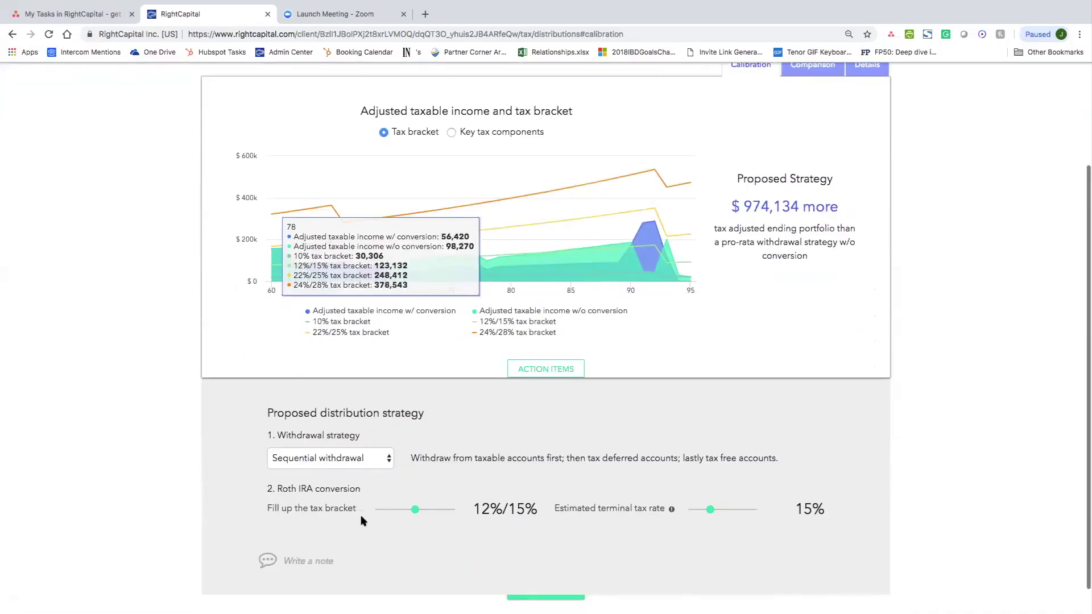
{"action": "left_click", "coordinate": [378, 459]}
{"action": "left_click", "coordinate": [373, 446]}
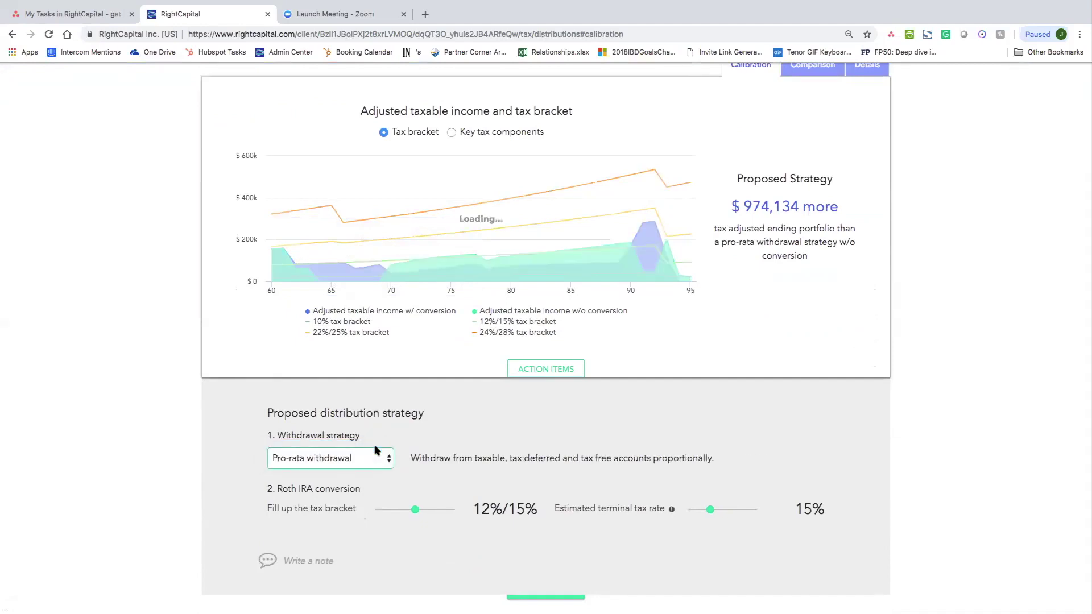
{"action": "left_click_drag", "start_coordinate": [415, 511], "coordinate": [357, 509]}
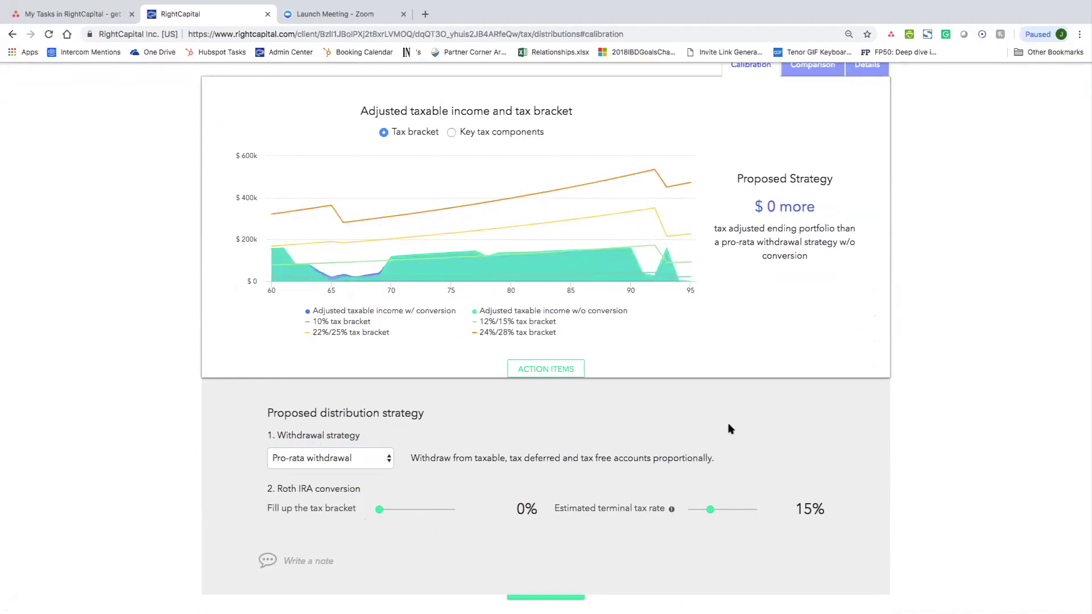
{"action": "scroll", "coordinate": [731, 429], "scroll_direction": "up", "scroll_amount": 2}
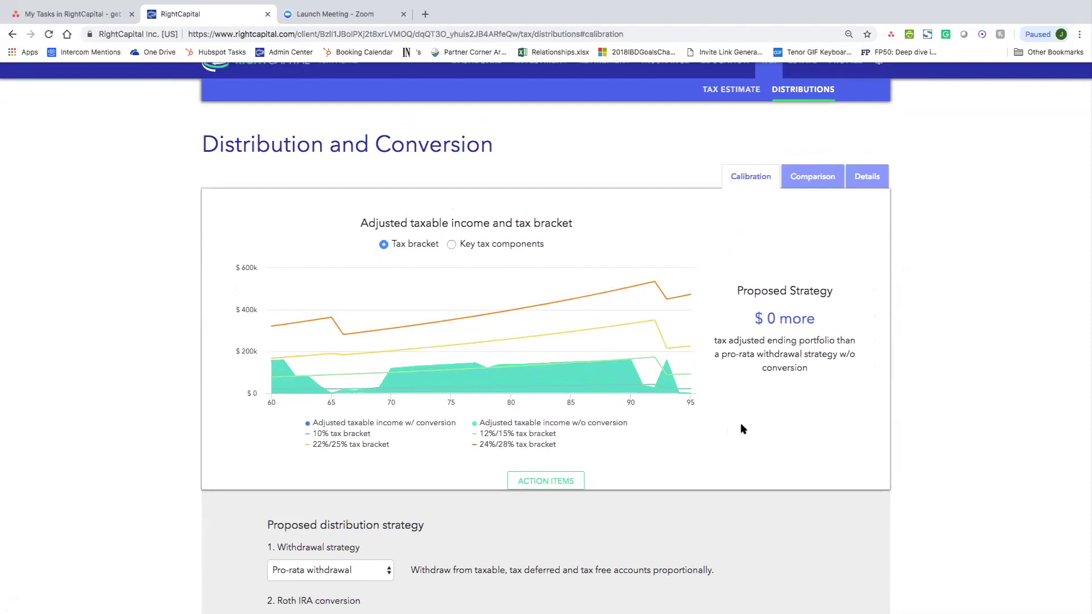
{"action": "scroll", "coordinate": [763, 429], "scroll_direction": "up", "scroll_amount": 1}
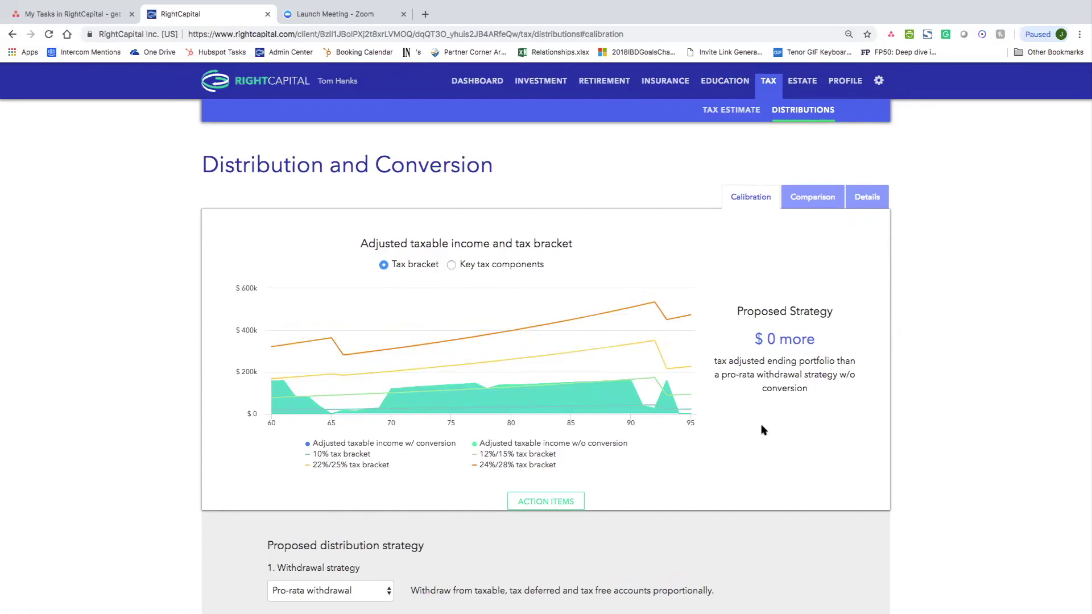
{"action": "scroll", "coordinate": [763, 431], "scroll_direction": "down", "scroll_amount": 1}
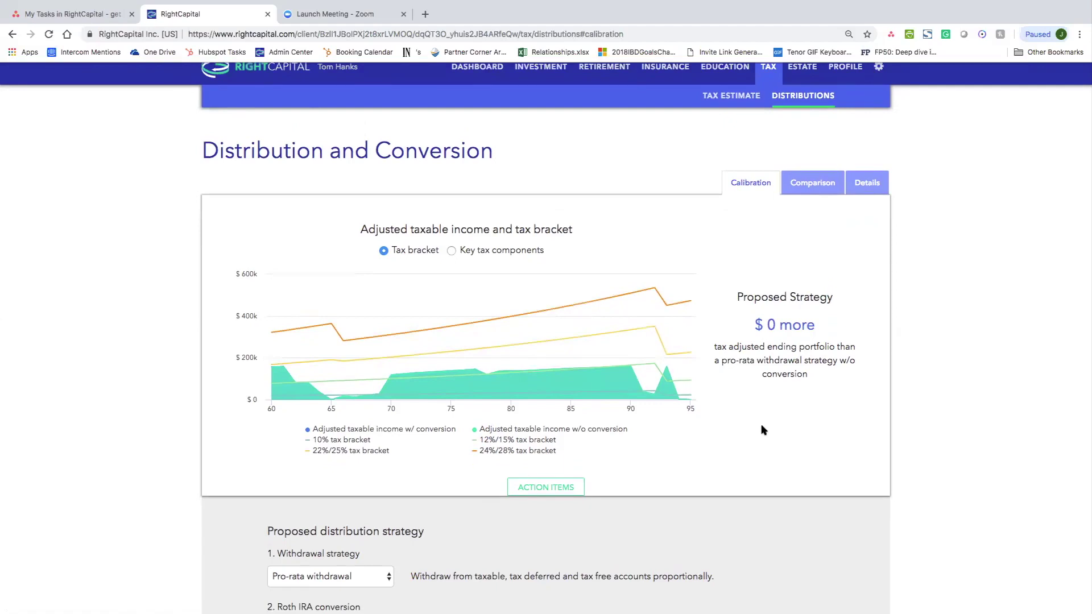
{"action": "scroll", "coordinate": [764, 431], "scroll_direction": "down", "scroll_amount": 3}
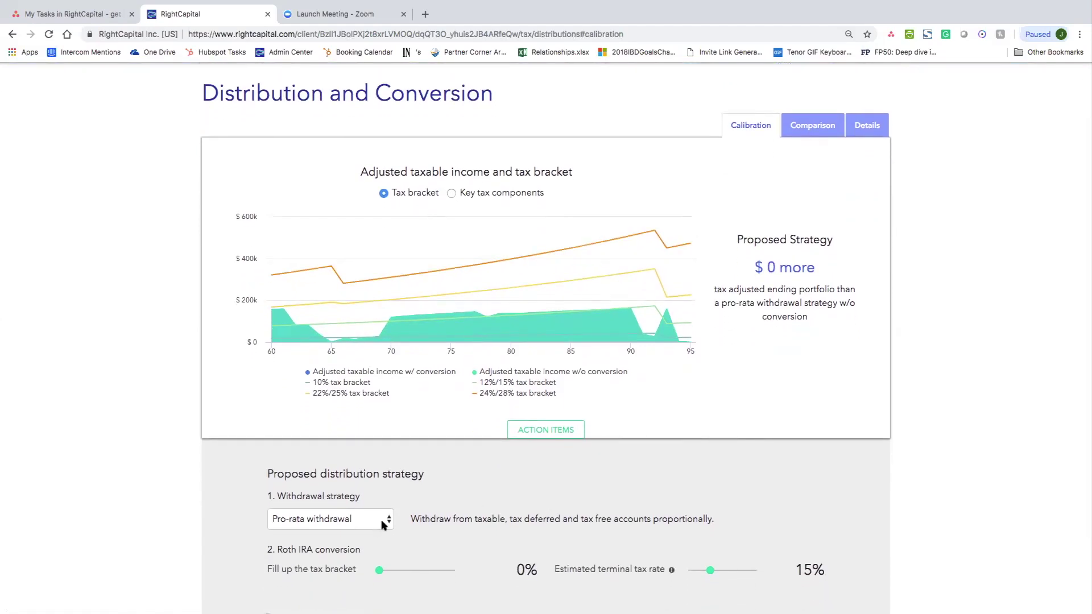
Switch the withdrawal strategy to sequential withdrawal, giving $502,475 more.
{"action": "left_click", "coordinate": [383, 524]}
{"action": "left_click", "coordinate": [372, 532]}
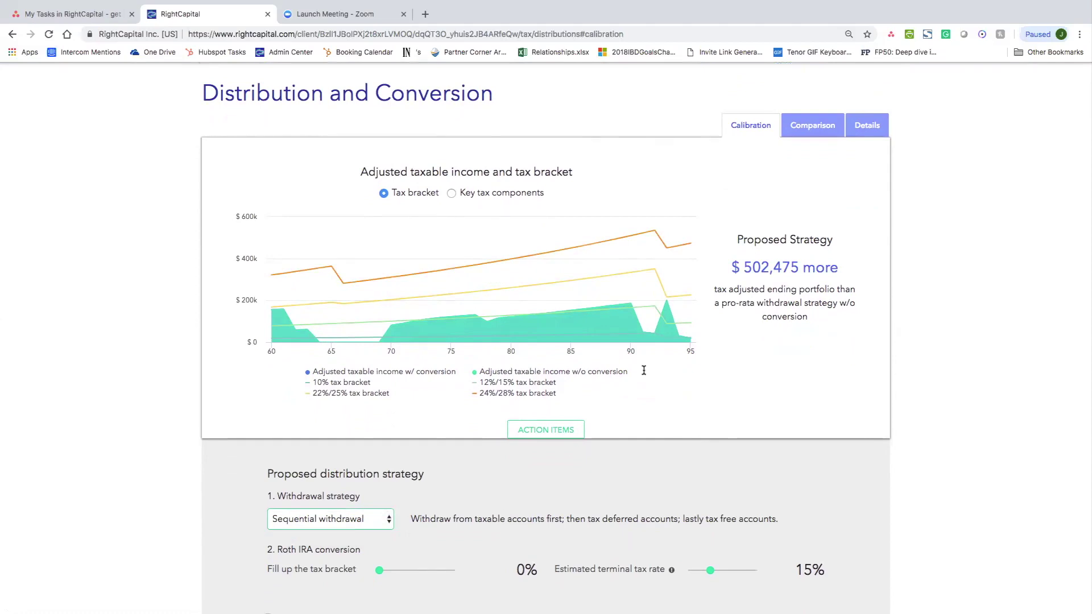
{"action": "left_click_drag", "start_coordinate": [731, 267], "coordinate": [828, 268]}
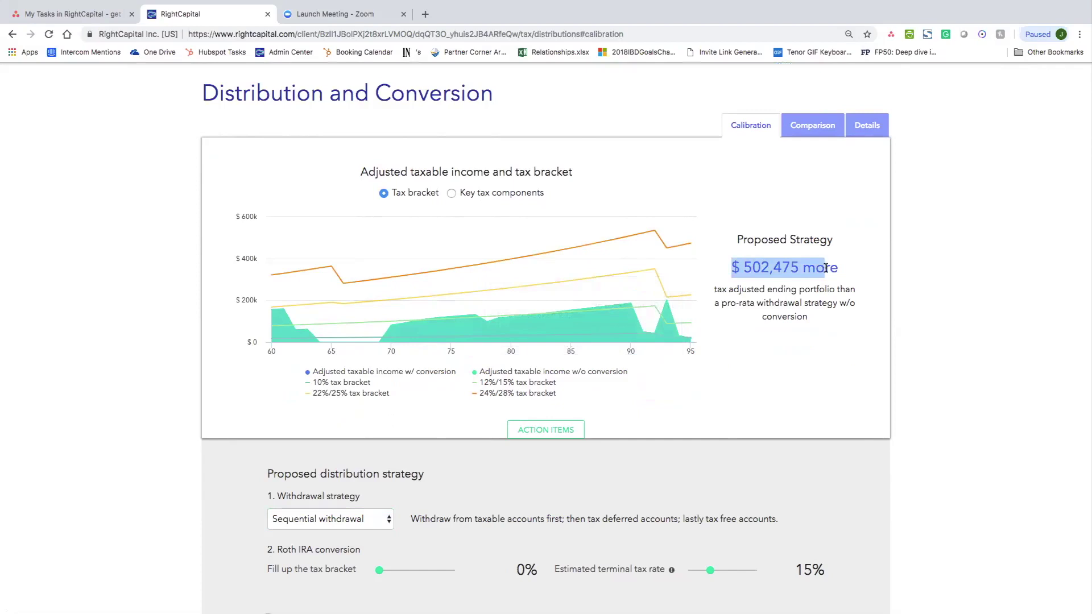
{"action": "left_click", "coordinate": [799, 348]}
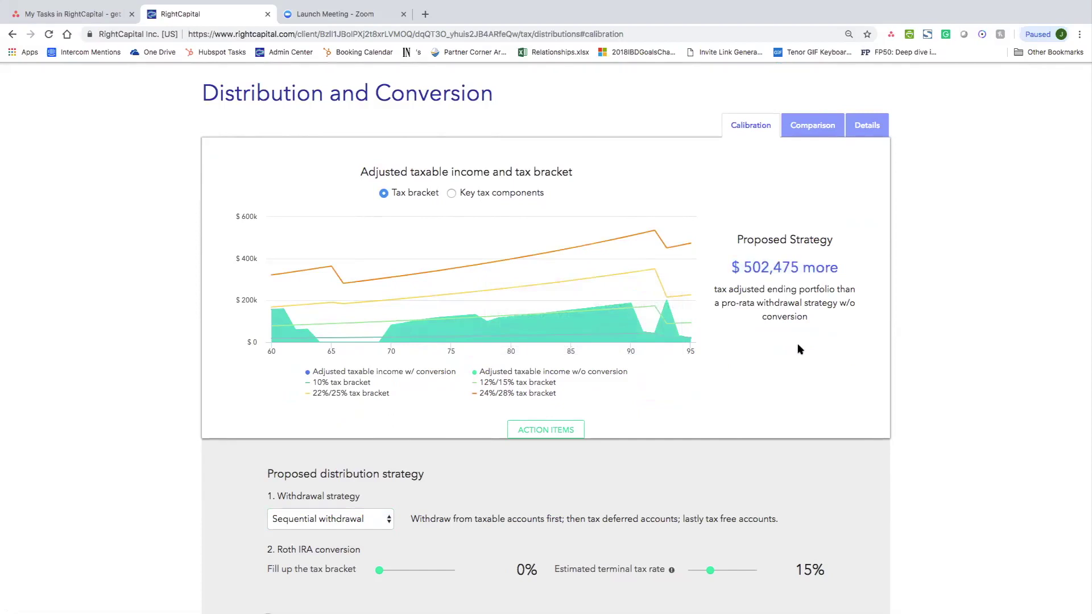
Fill Roth conversions up to the 12%/15% bracket, raising the result to $974,134 more.
{"action": "scroll", "coordinate": [672, 375], "scroll_direction": "down", "scroll_amount": 3}
{"action": "left_click_drag", "start_coordinate": [378, 500], "coordinate": [415, 500]}
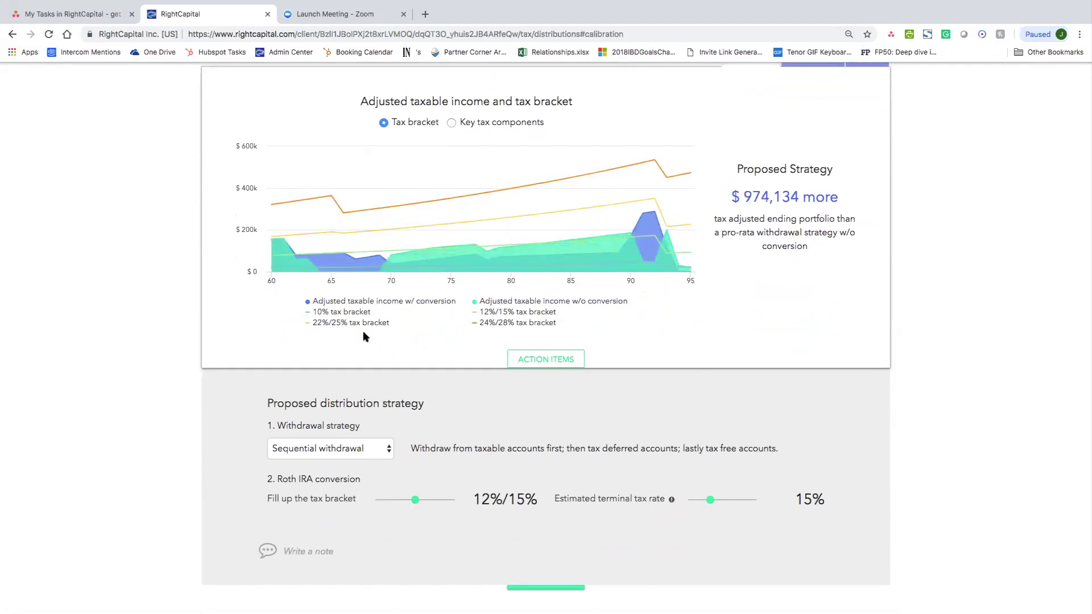
{"action": "mouse_move", "coordinate": [351, 267]}
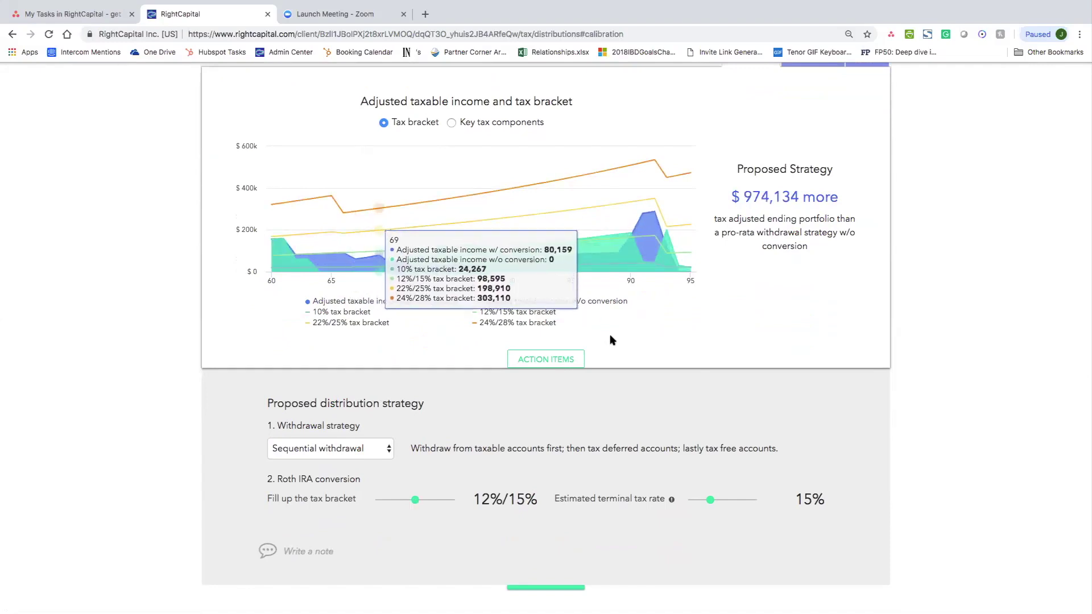
{"action": "scroll", "coordinate": [625, 392], "scroll_direction": "down", "scroll_amount": 1}
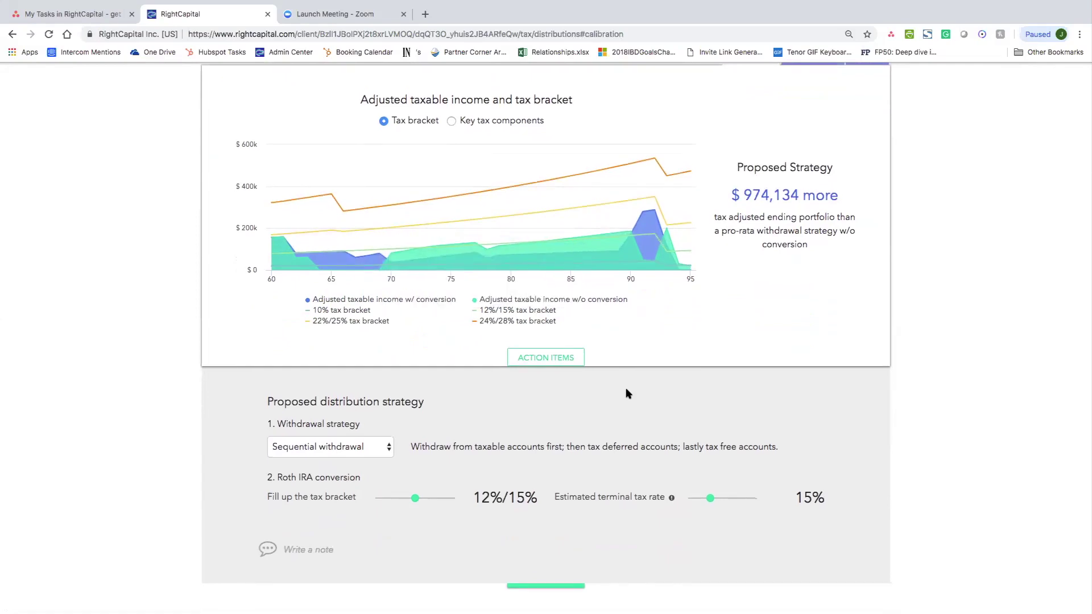
{"action": "scroll", "coordinate": [778, 398], "scroll_direction": "up", "scroll_amount": 1}
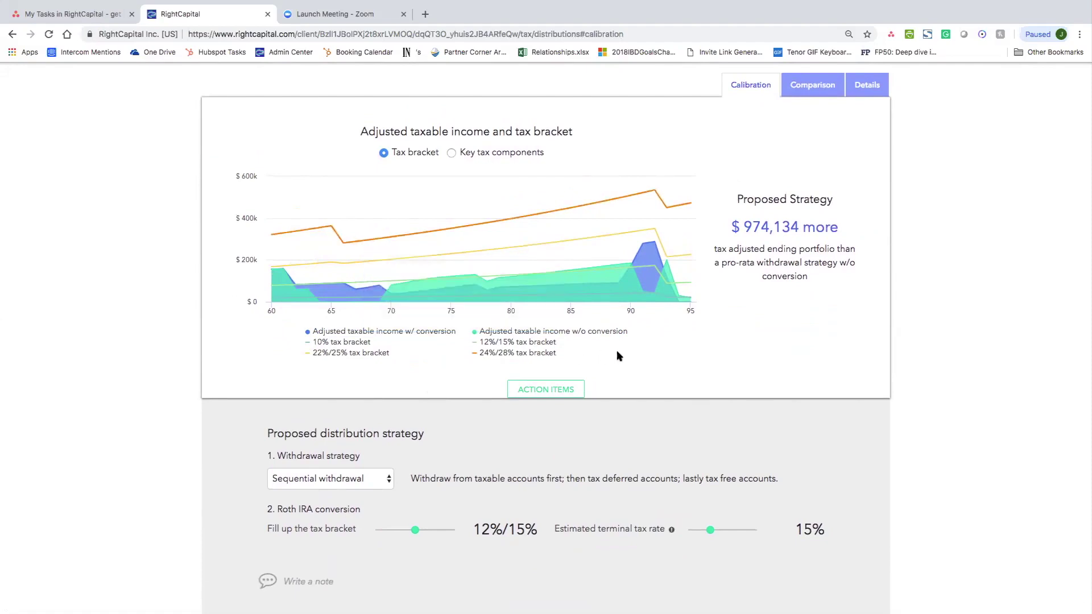
{"action": "scroll", "coordinate": [721, 372], "scroll_direction": "up", "scroll_amount": 1}
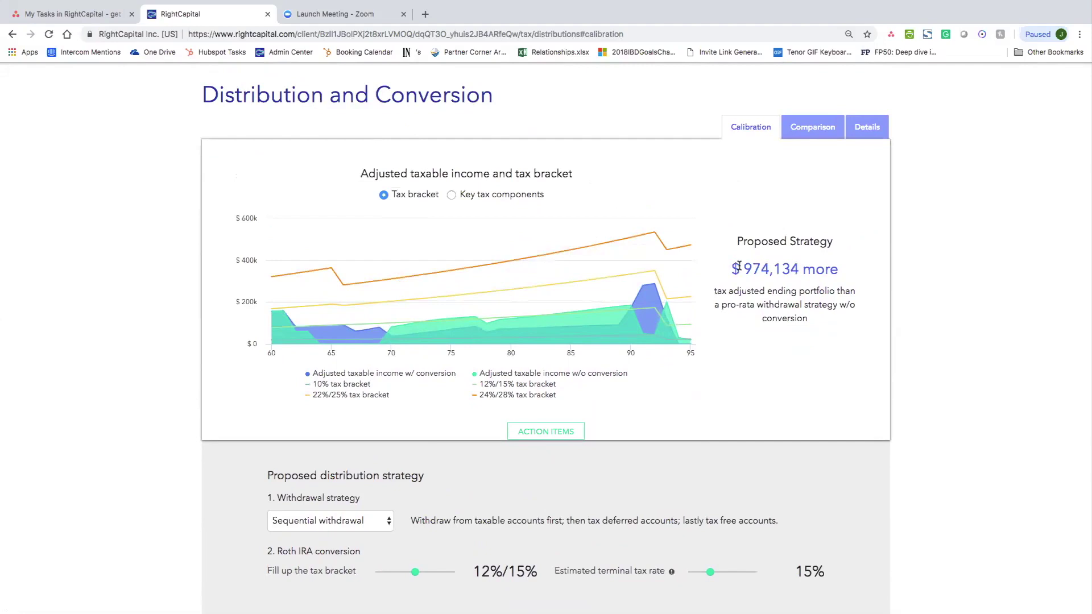
Review the Comparison and year-by-year Details tabs, then open the $1,435,444 Net Worth profile.
{"action": "left_click", "coordinate": [812, 130]}
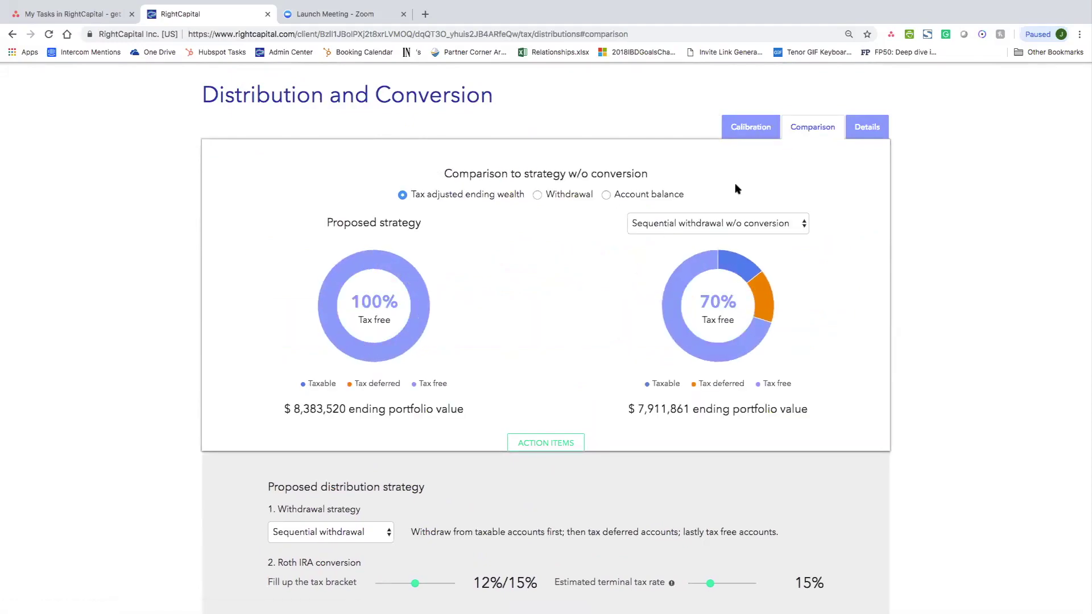
{"action": "left_click", "coordinate": [868, 130]}
{"action": "scroll", "coordinate": [614, 377], "scroll_direction": "down", "scroll_amount": 3}
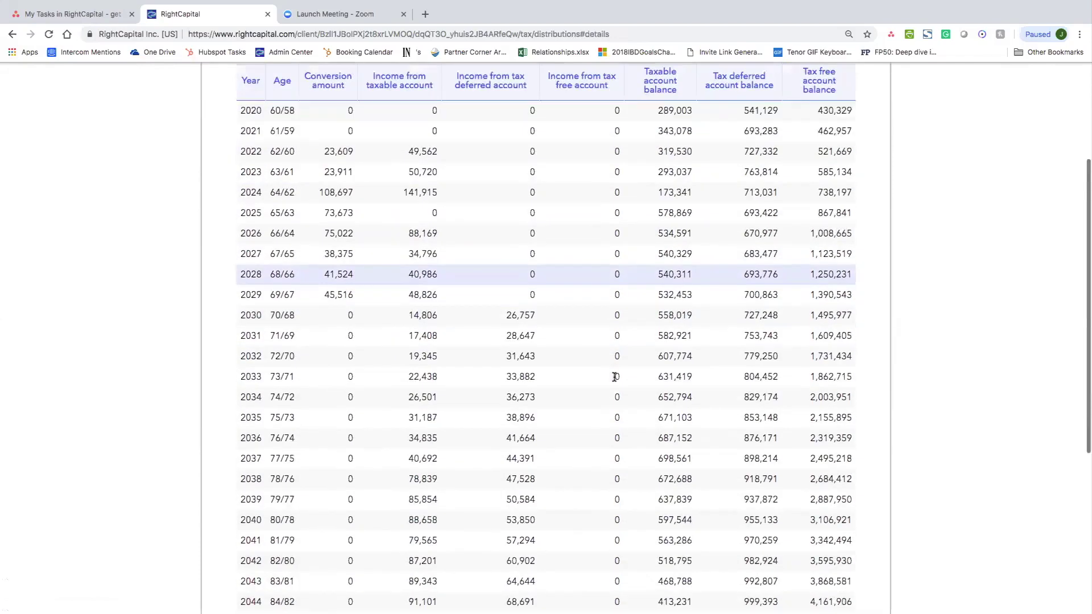
{"action": "scroll", "coordinate": [614, 377], "scroll_direction": "up", "scroll_amount": 5}
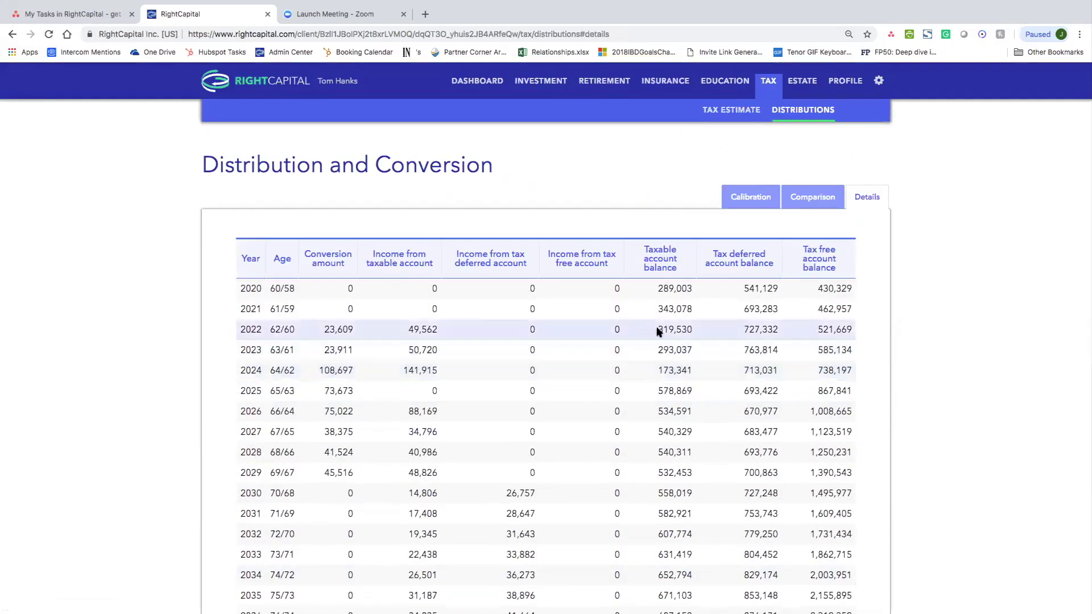
{"action": "left_click", "coordinate": [853, 89]}
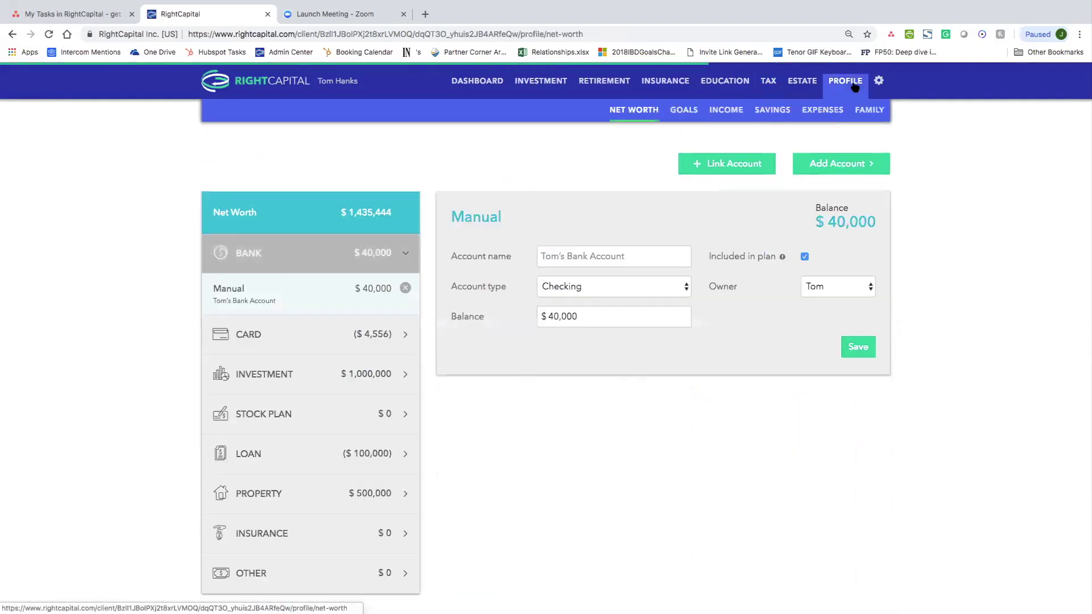
Review the client's and co-client's details on the Family page and save the co-client card.
{"action": "left_click", "coordinate": [870, 110]}
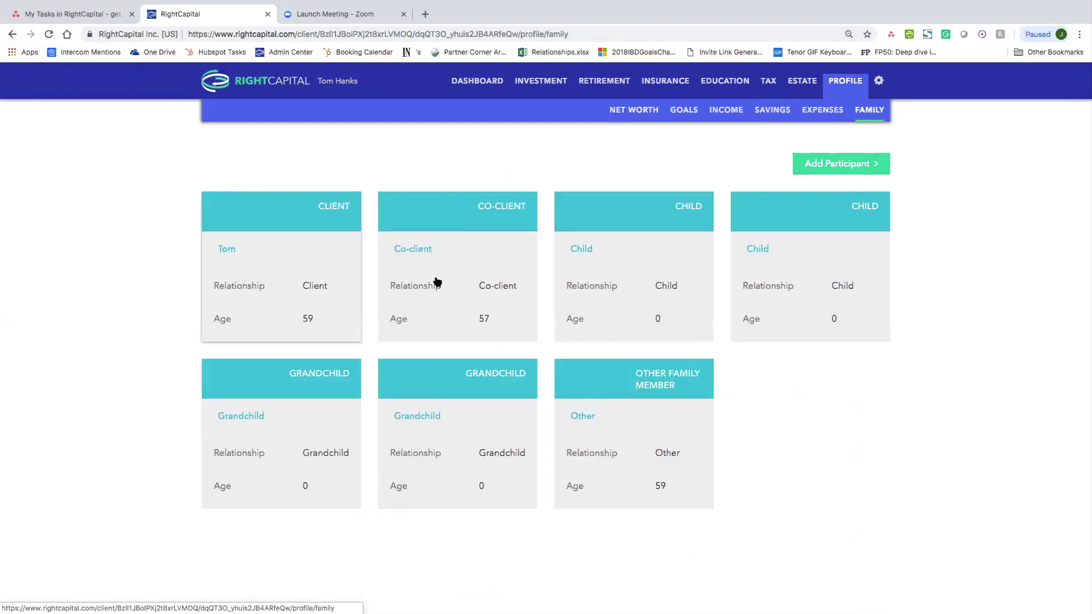
{"action": "left_click", "coordinate": [298, 284]}
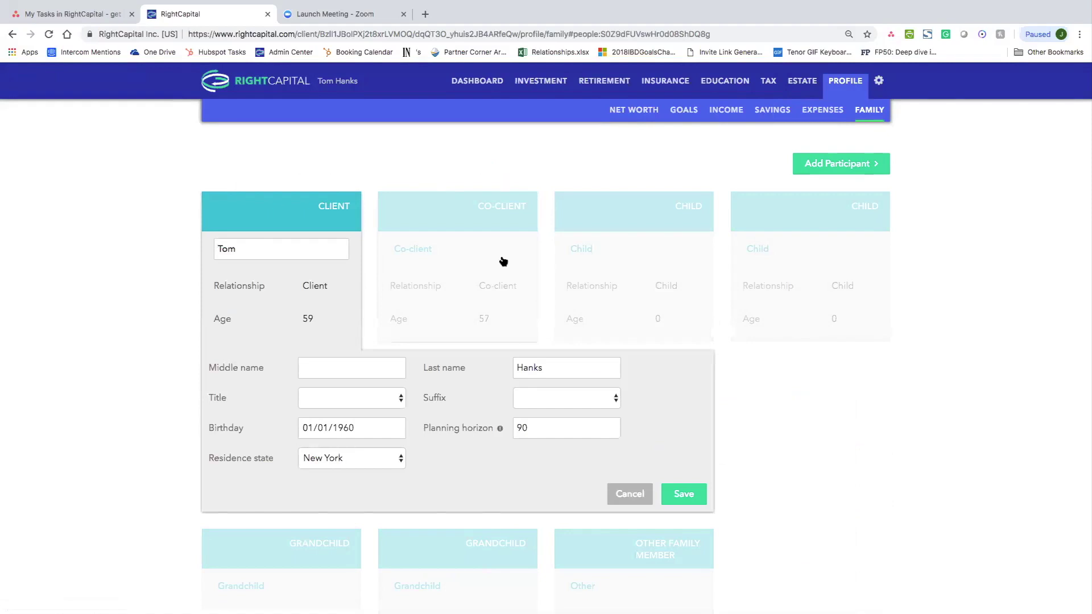
{"action": "left_click", "coordinate": [503, 261]}
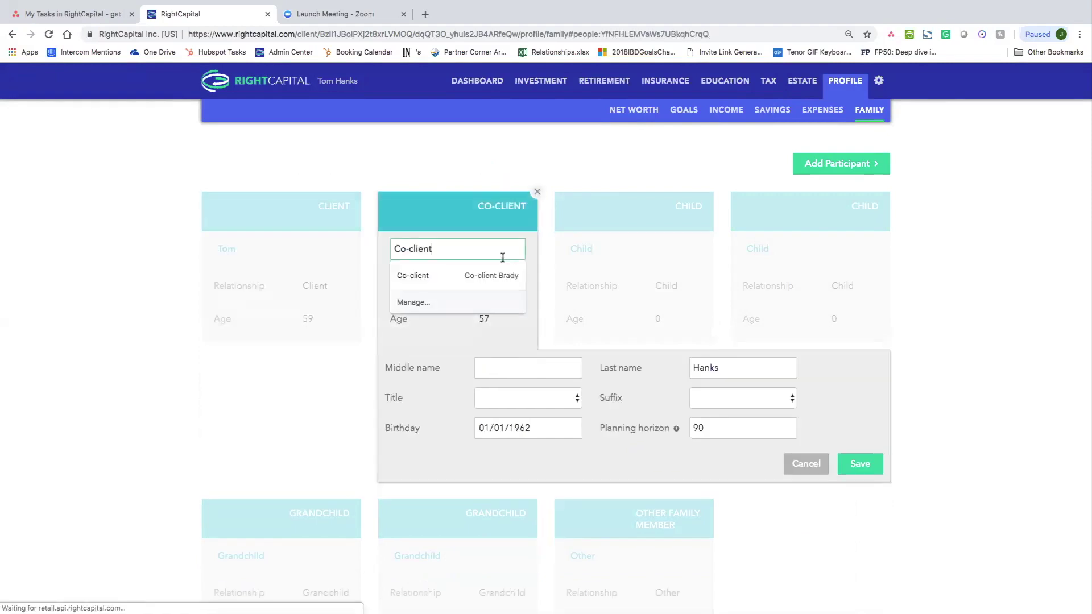
{"action": "left_click", "coordinate": [864, 469]}
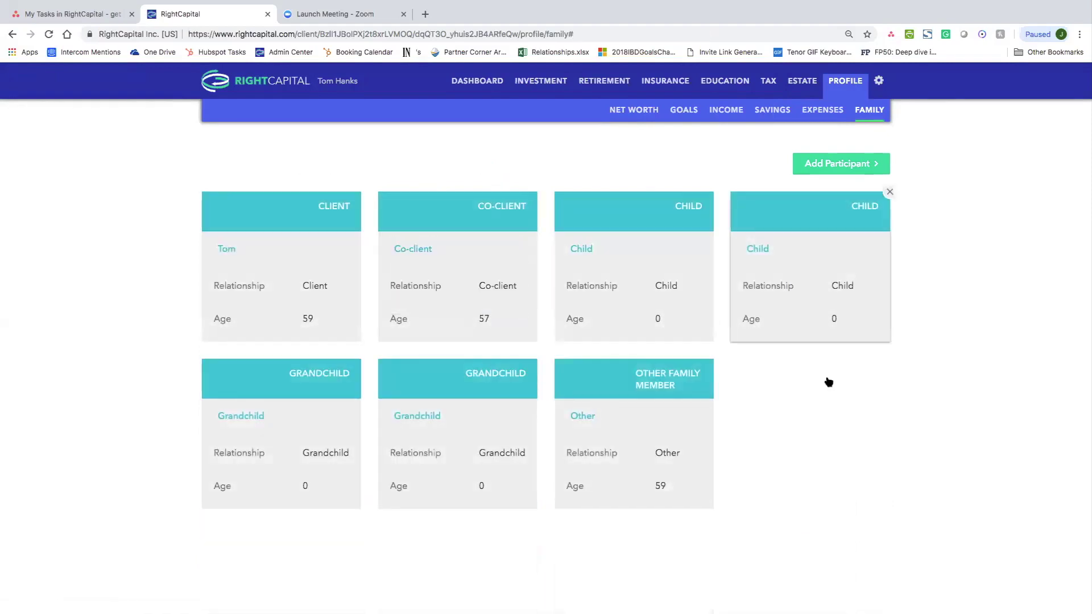
Add a Medical expense with the client as owner, then go back to Net Worth.
{"action": "left_click", "coordinate": [820, 113]}
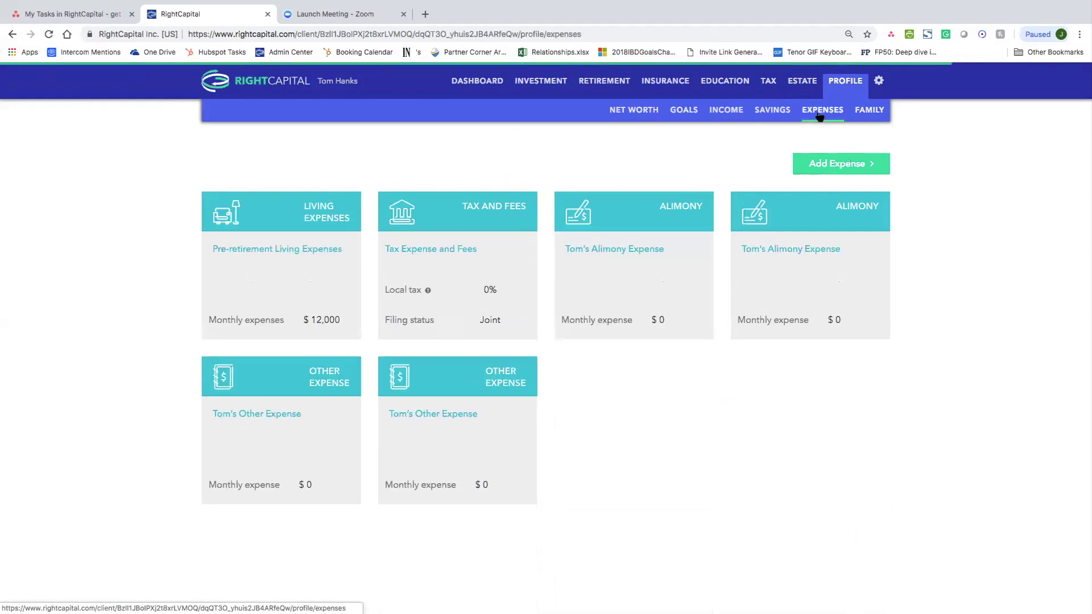
{"action": "left_click", "coordinate": [830, 166]}
{"action": "left_click", "coordinate": [823, 205]}
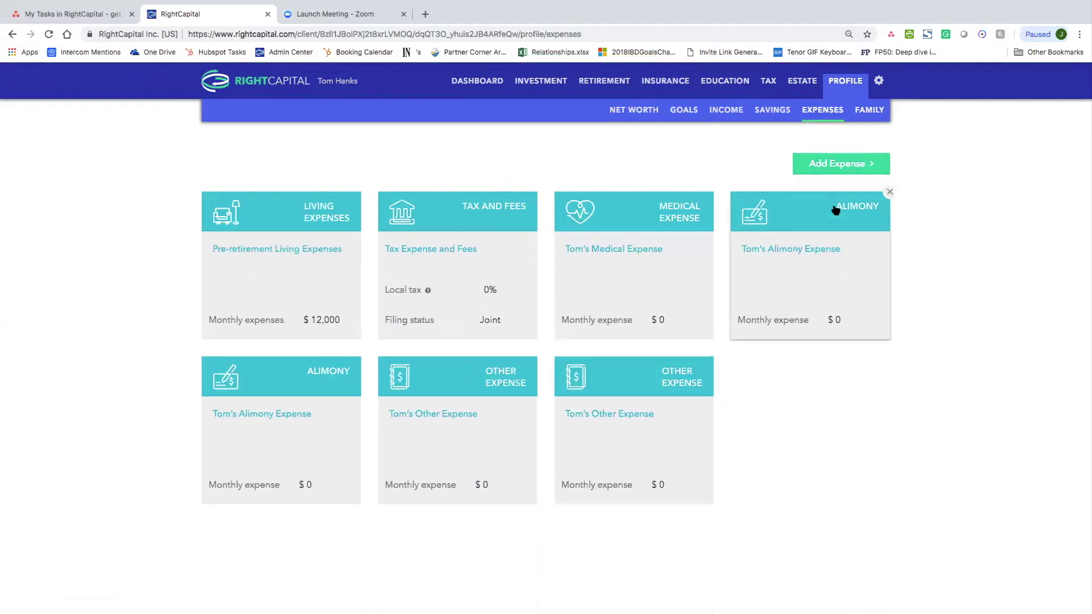
{"action": "left_click", "coordinate": [387, 373]}
{"action": "left_click", "coordinate": [483, 378]}
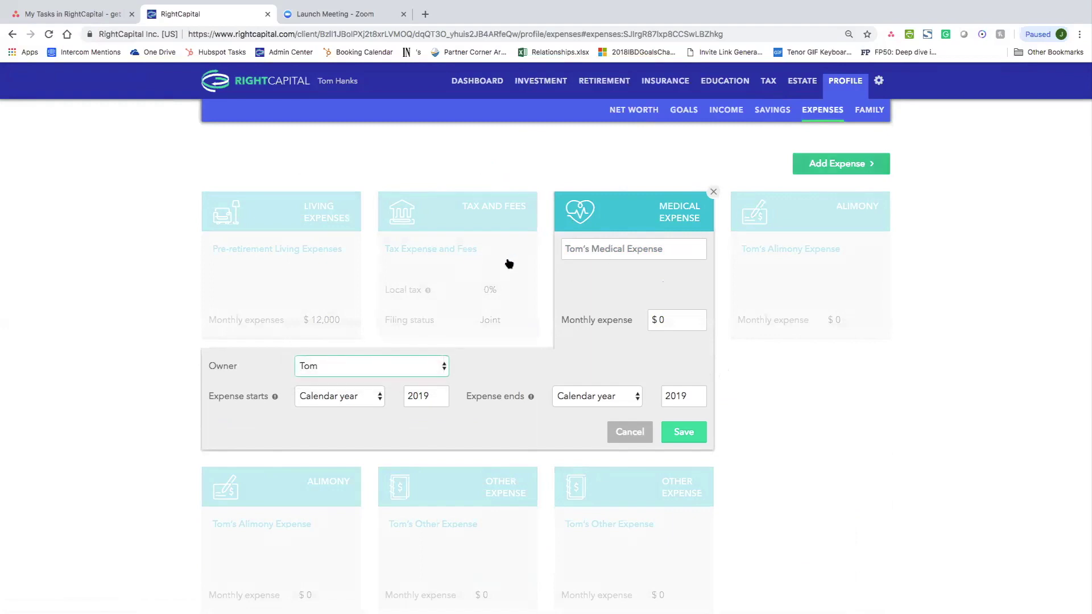
{"action": "left_click", "coordinate": [635, 113]}
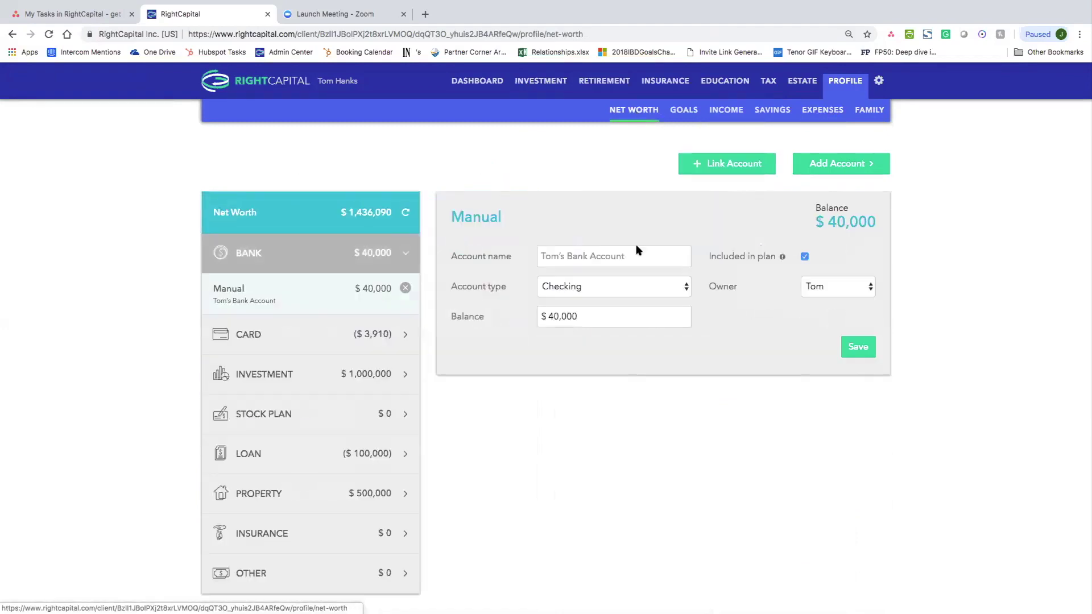
{"action": "left_click", "coordinate": [735, 167]}
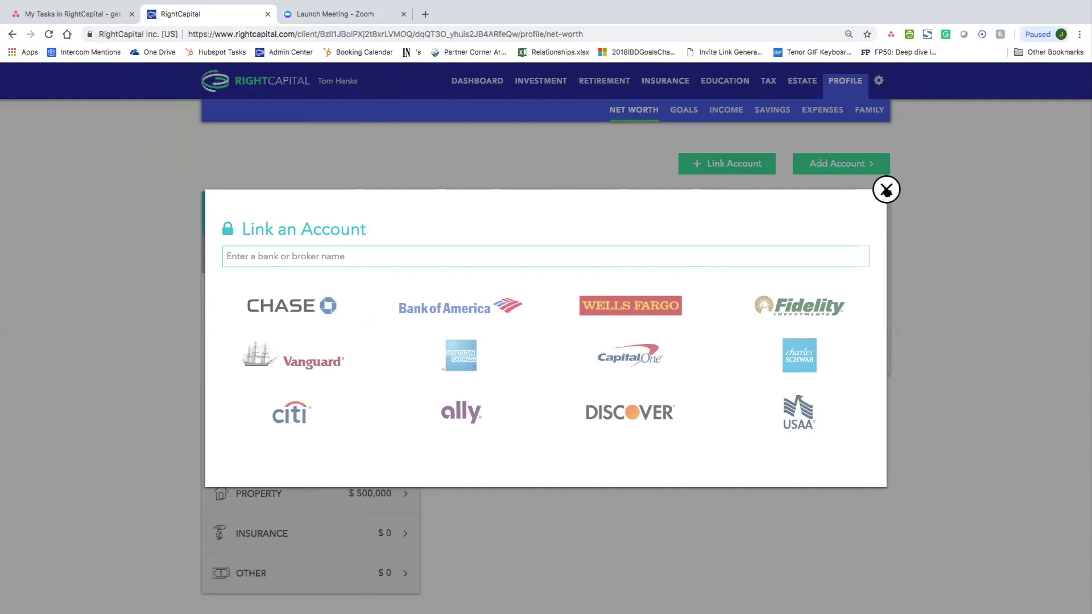
{"action": "left_click", "coordinate": [886, 191]}
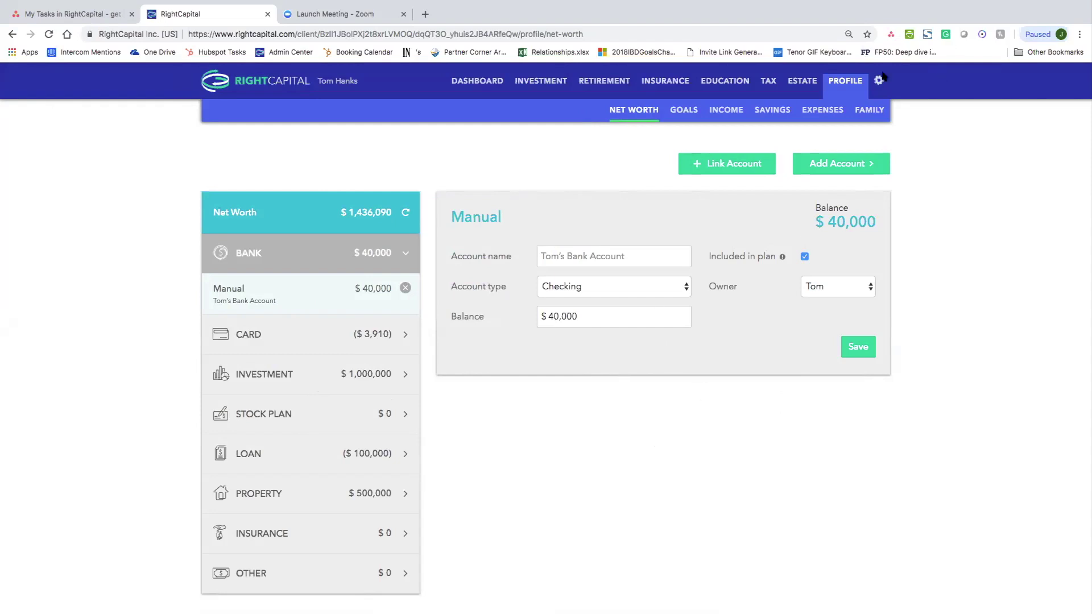
Go from the client dashboard to the advisor's Clients list and open the second client's portal.
{"action": "left_click", "coordinate": [474, 86]}
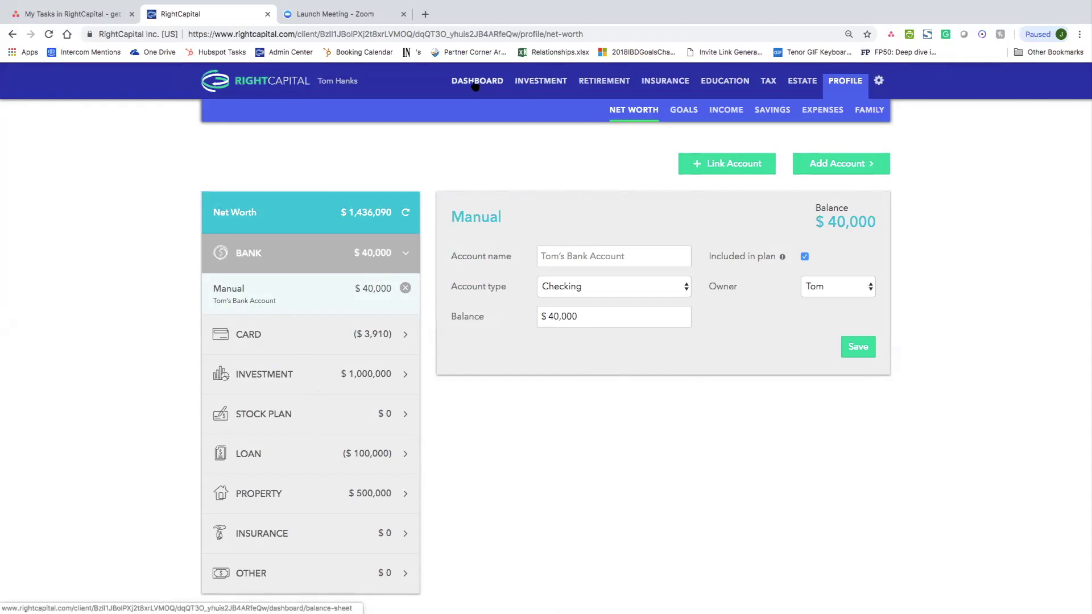
{"action": "left_click", "coordinate": [283, 84]}
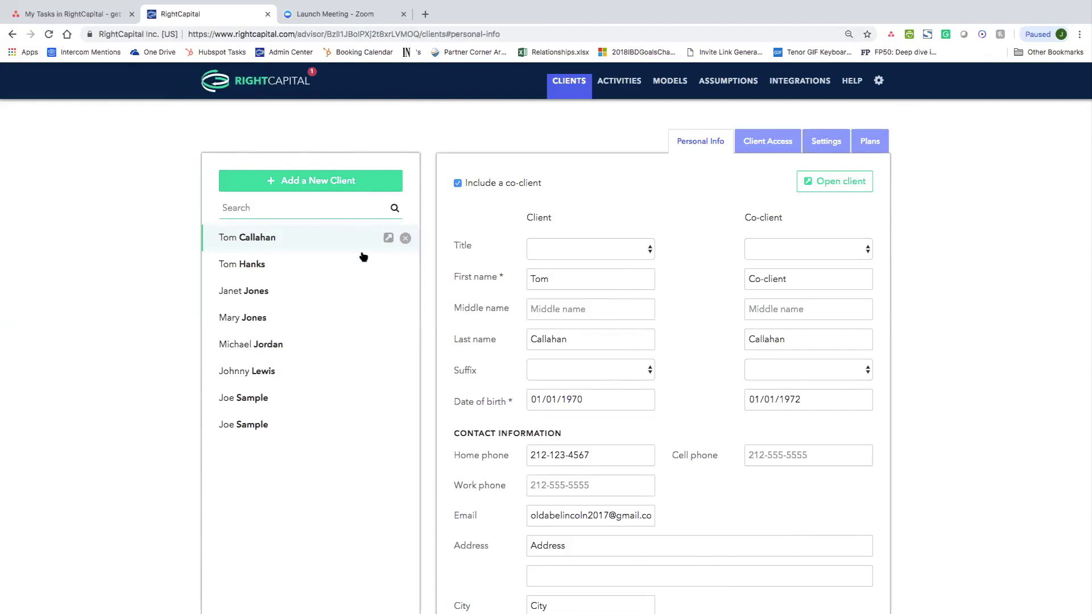
{"action": "left_click", "coordinate": [388, 266]}
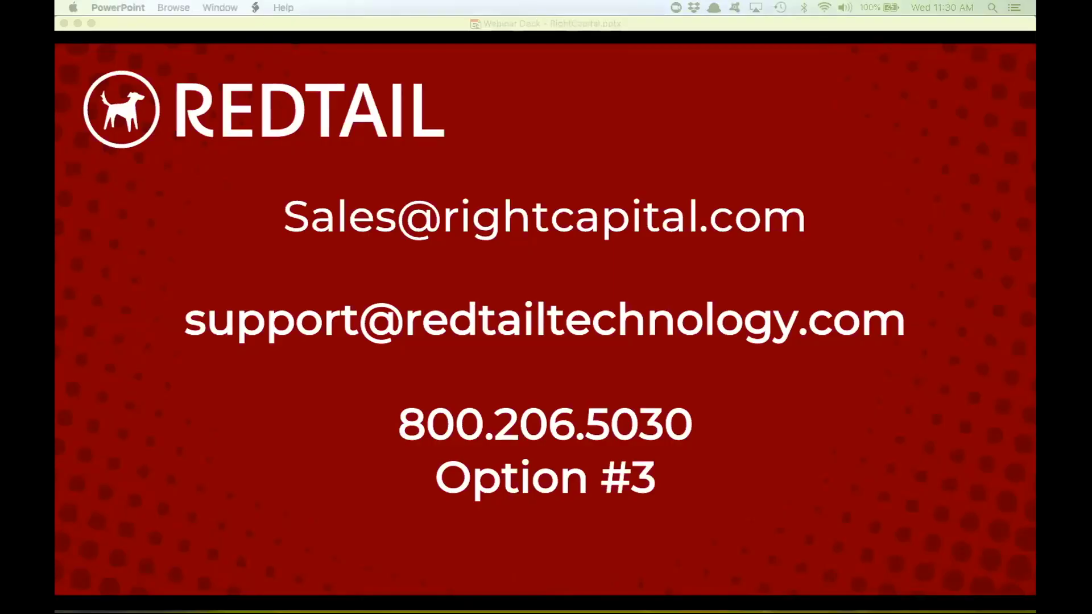